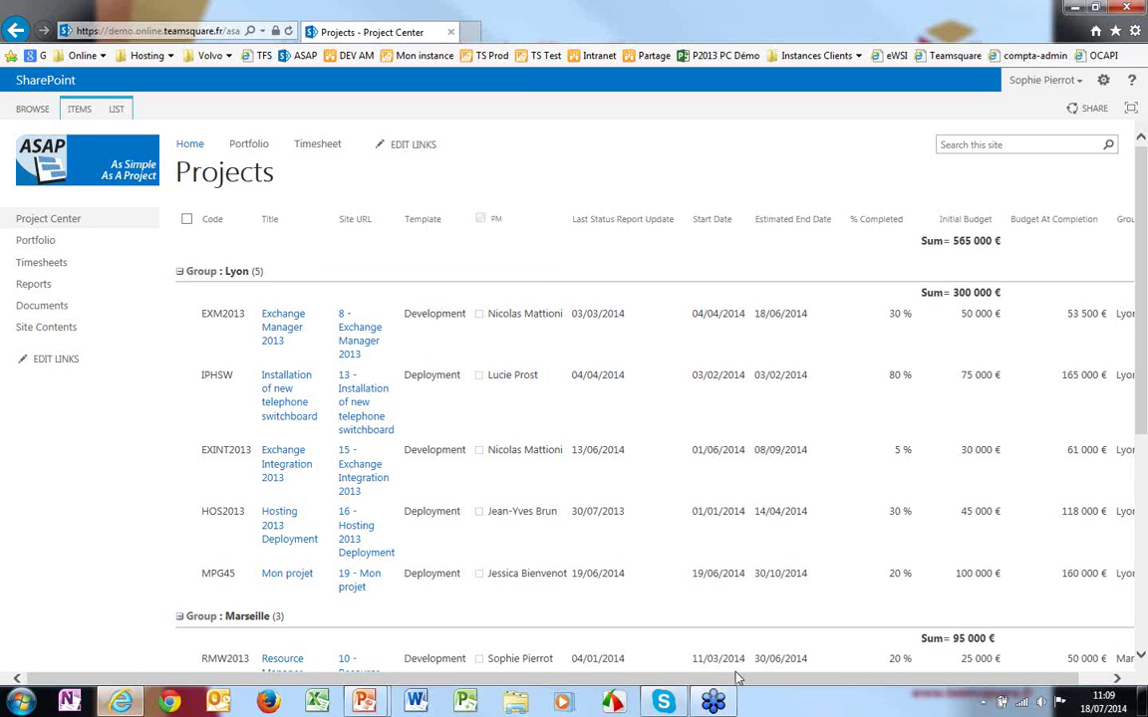
- Look across the project list's columns as far as Group and open the Portfolio view
left_click_drag(736, 684, 782, 684)
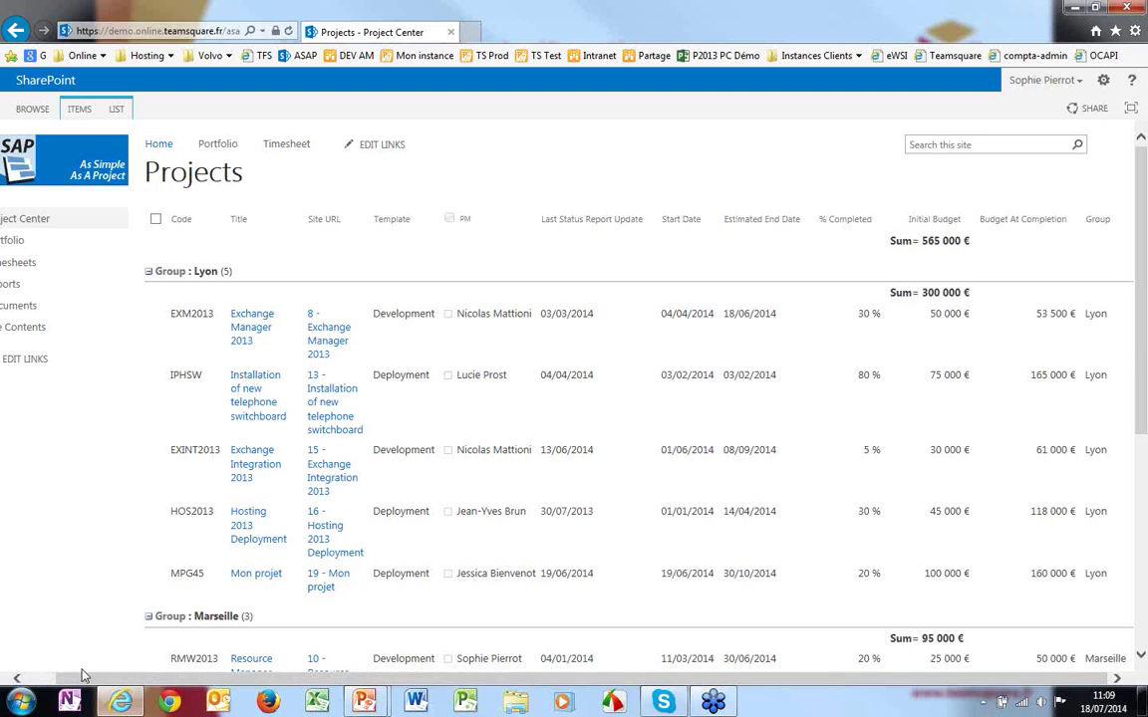
scroll(53, 635, "left", 1)
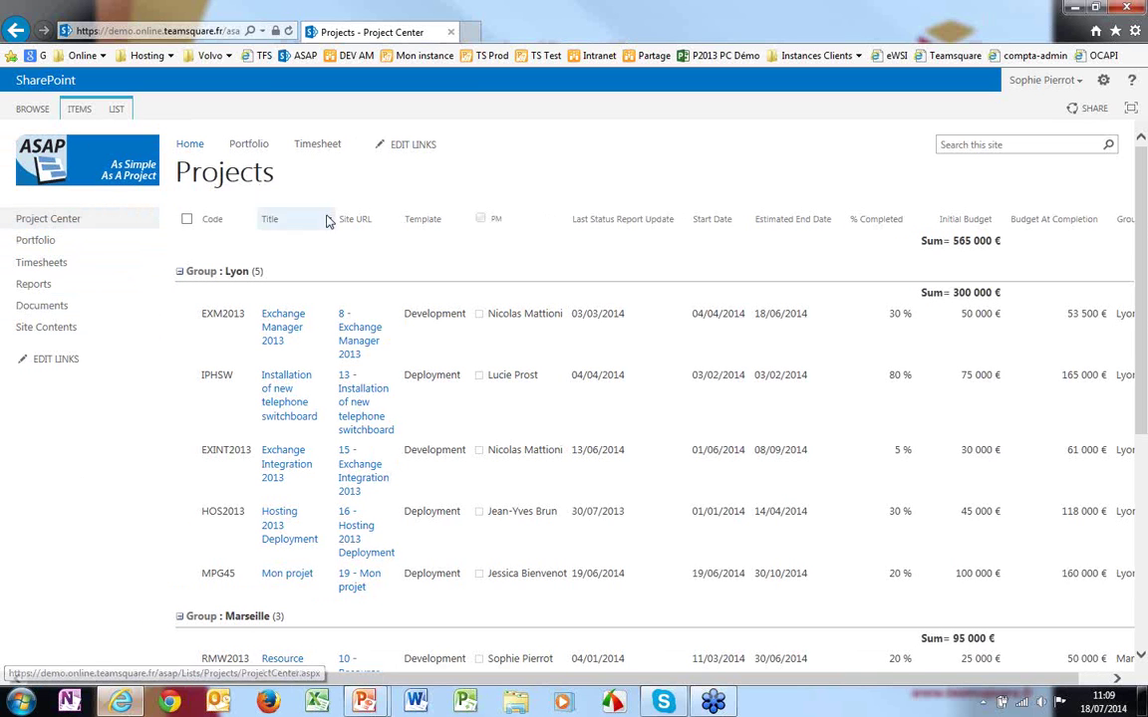
left_click(44, 245)
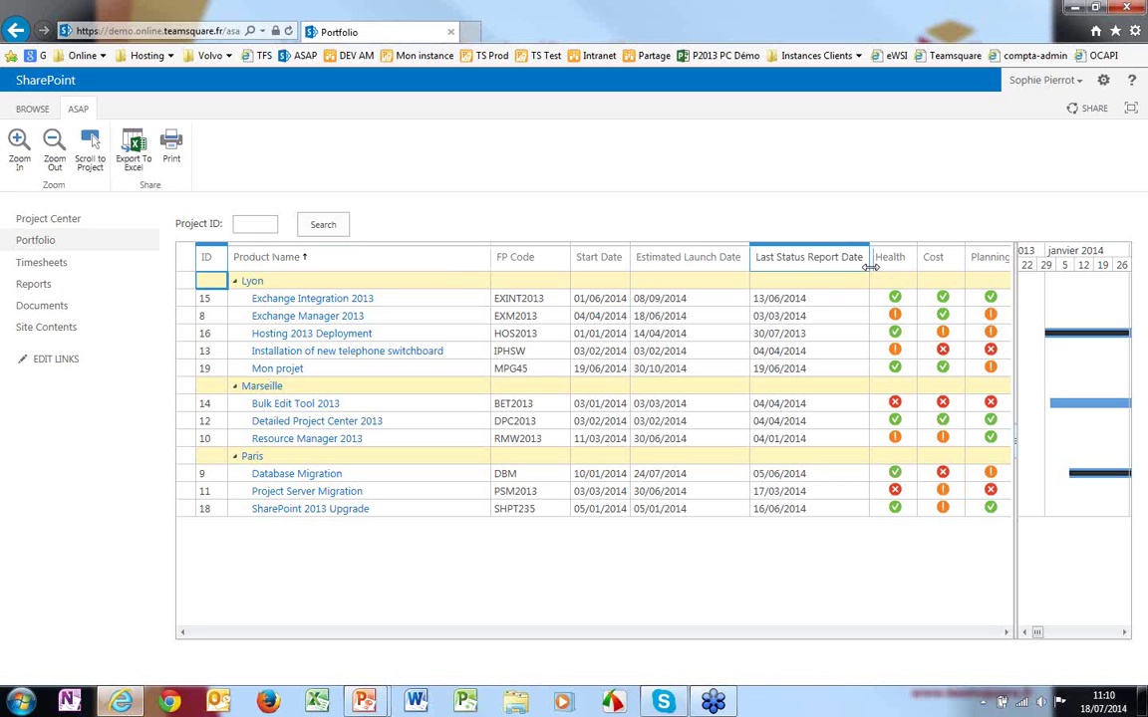
- Narrow the Last Status Report Date column and slightly widen the Planning column in the portfolio grid
left_click_drag(869, 266, 822, 284)
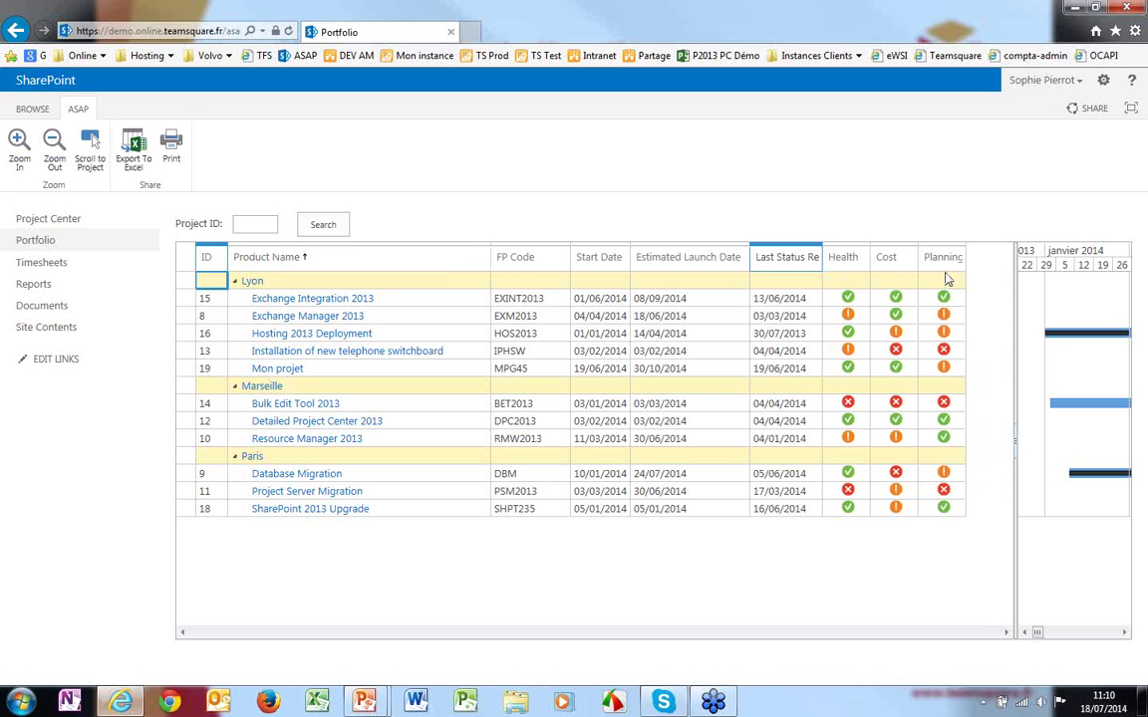
left_click_drag(965, 256, 974, 251)
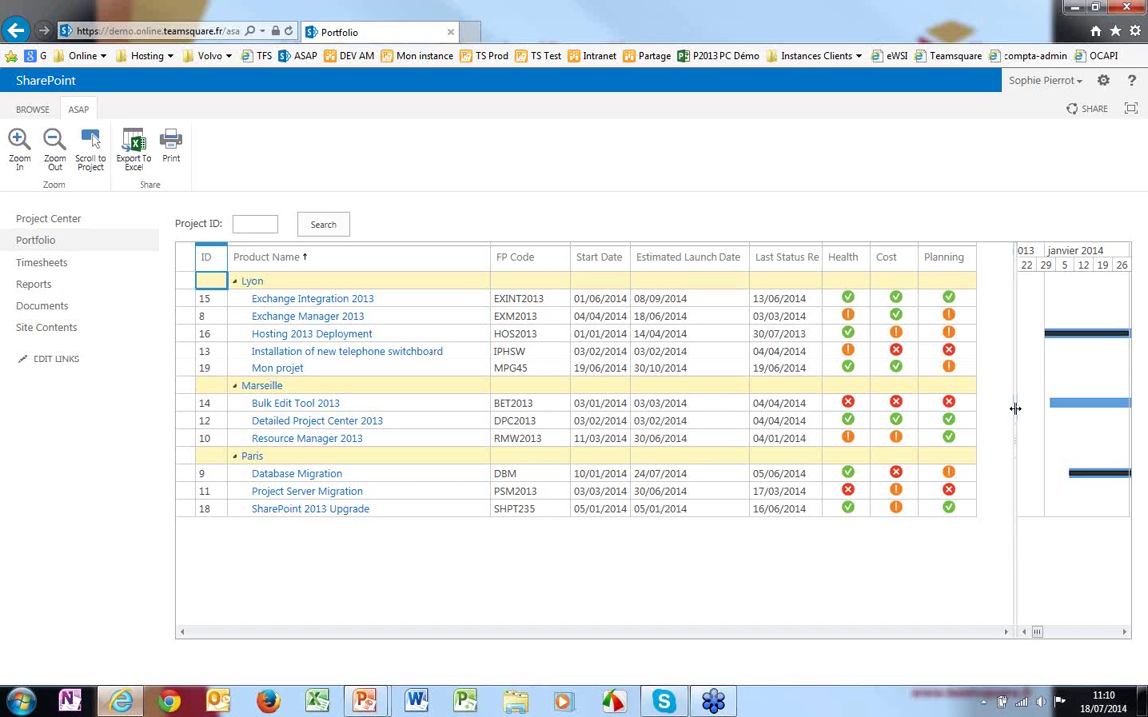
- Enlarge the portfolio's Gantt chart area, zoom its timescale out to months, and widen the grid to show the Estimated Launch Date column
left_click_drag(1015, 409, 577, 399)
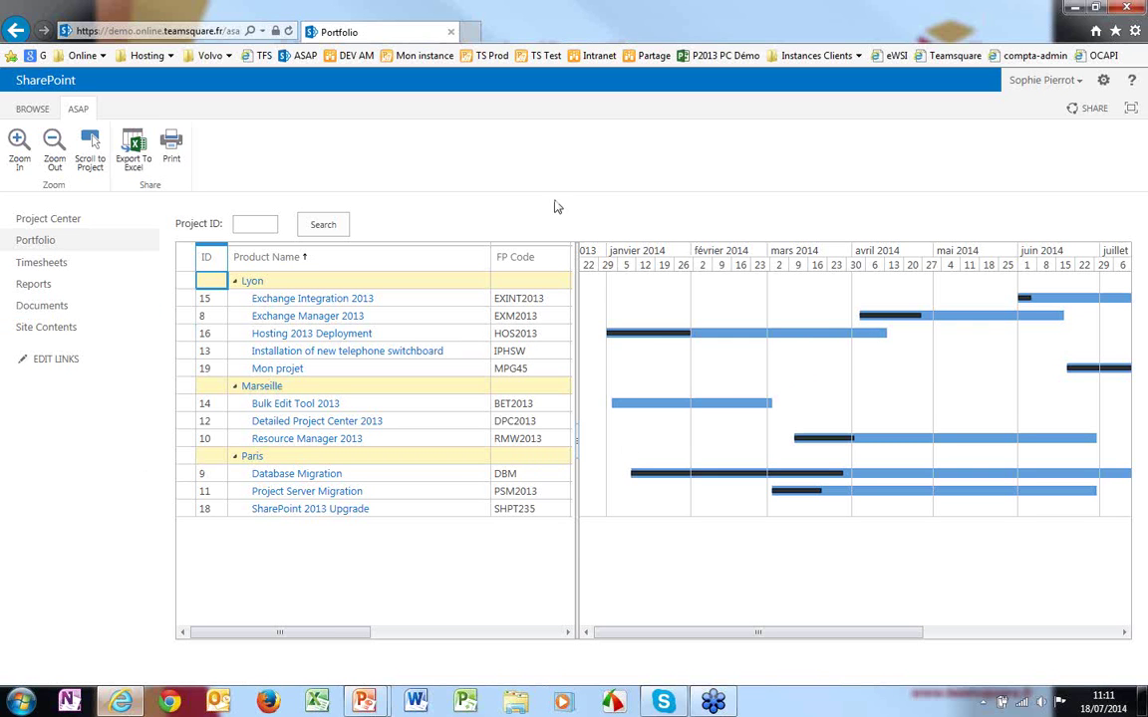
left_click(55, 160)
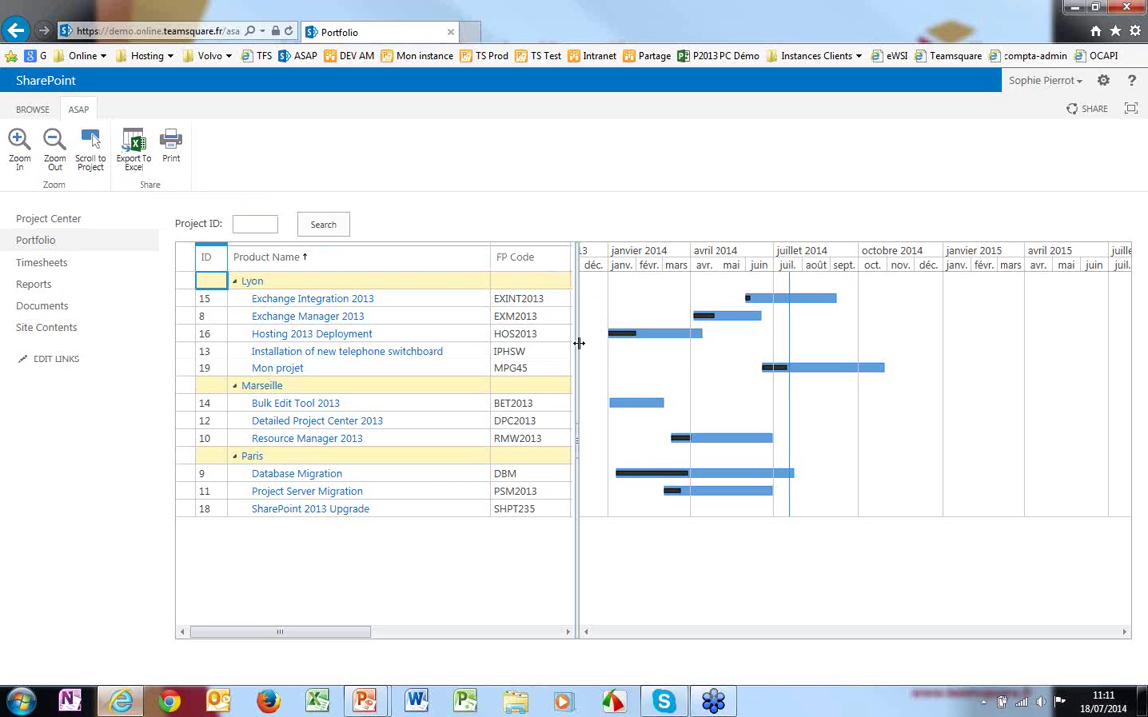
left_click_drag(578, 341, 777, 341)
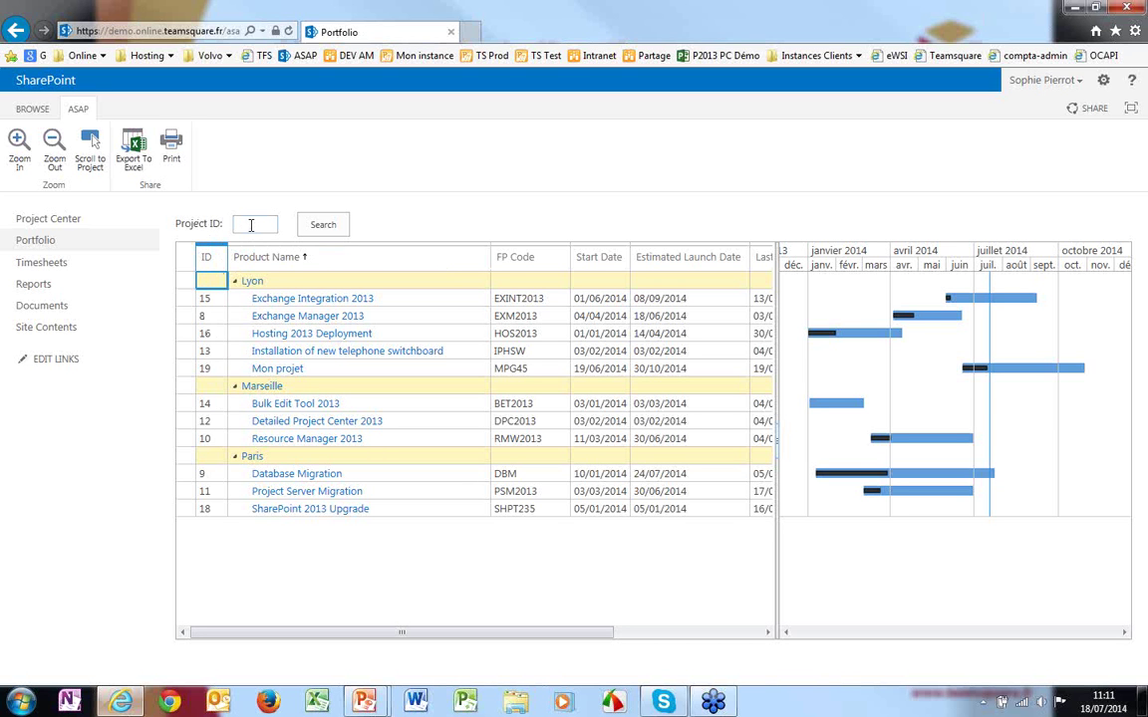
- Filter the portfolio by project ID 16, and clear the ID filter to list all projects again
left_click(319, 225)
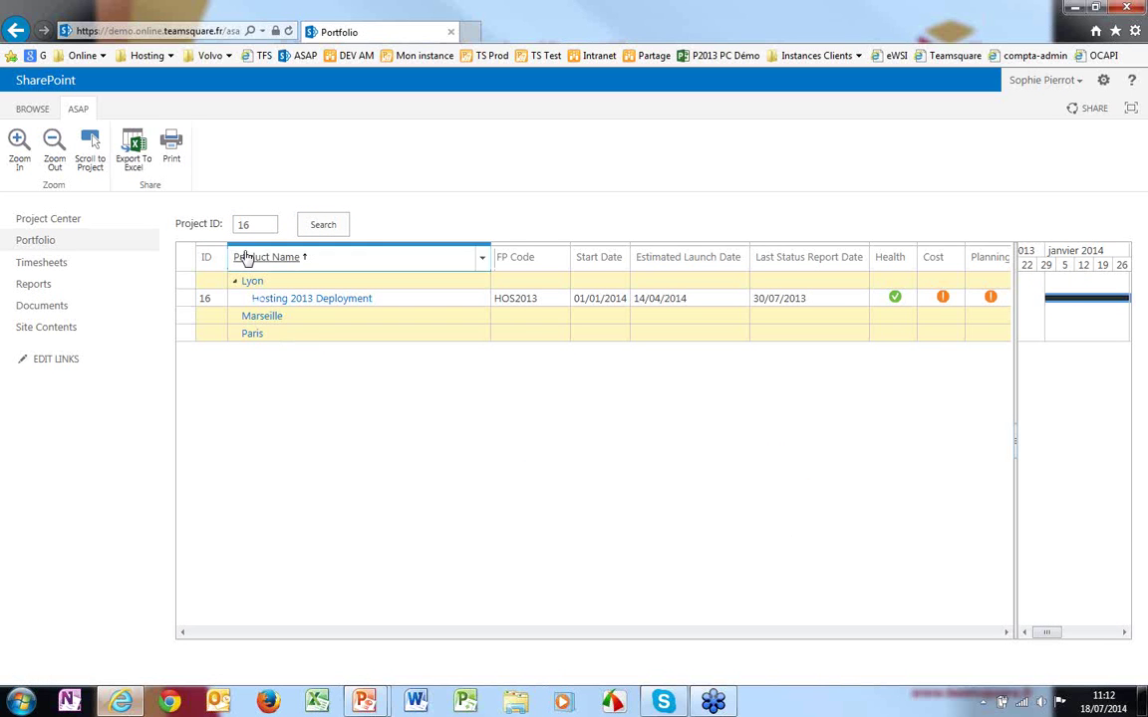
left_click_drag(243, 223, 219, 224)
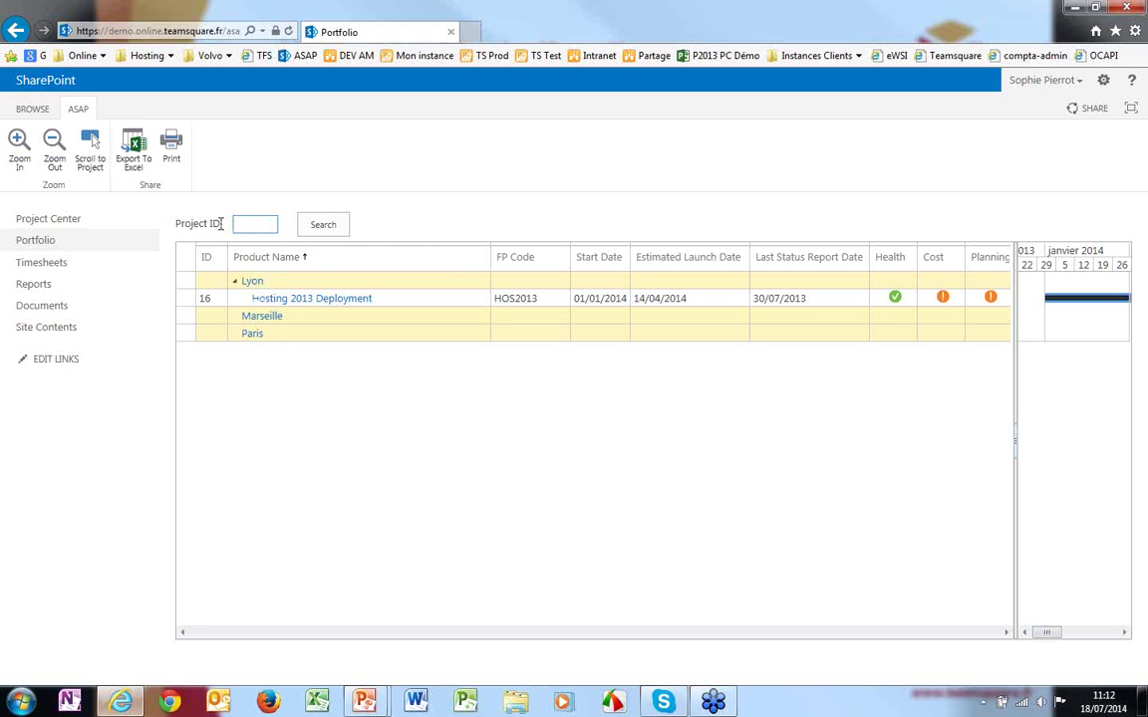
left_click(320, 227)
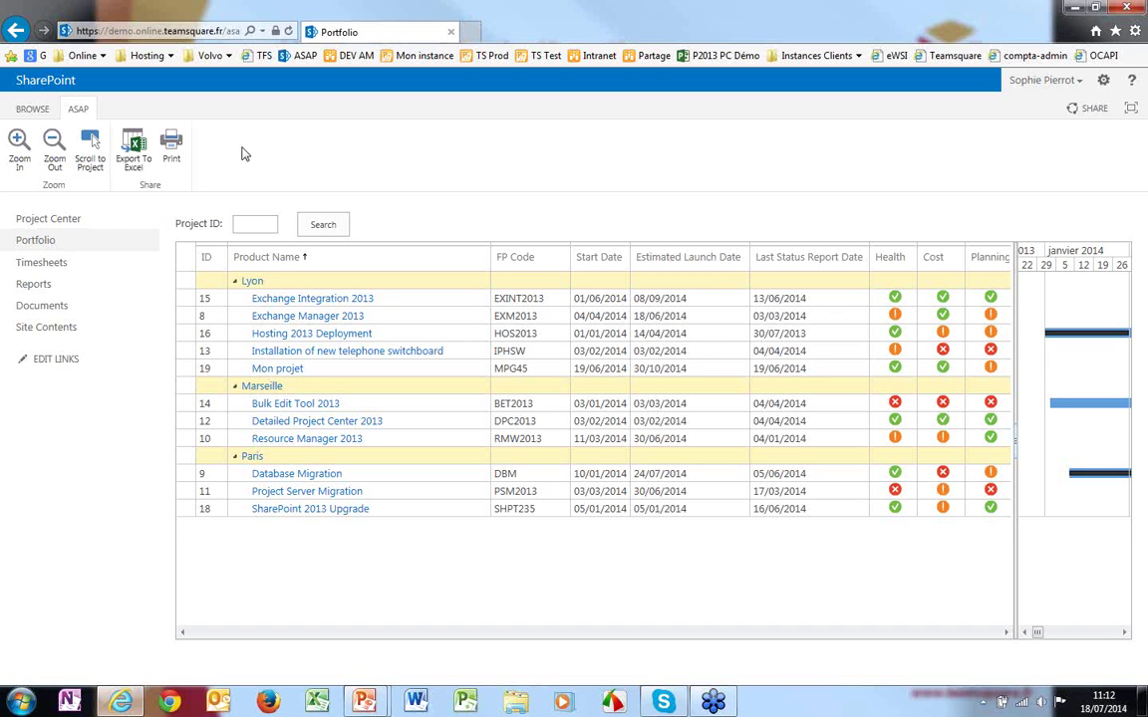
- Switch to the running PowerPoint slide show and advance to the "Gestion des projets" slide
left_click(363, 702)
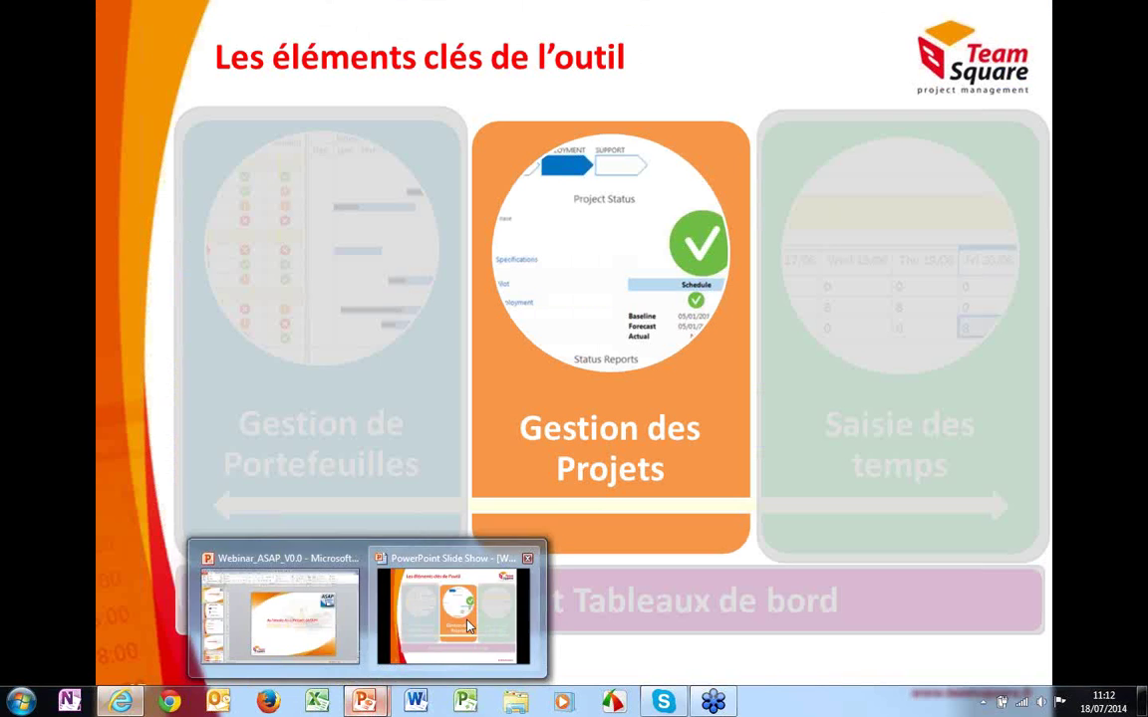
left_click(465, 626)
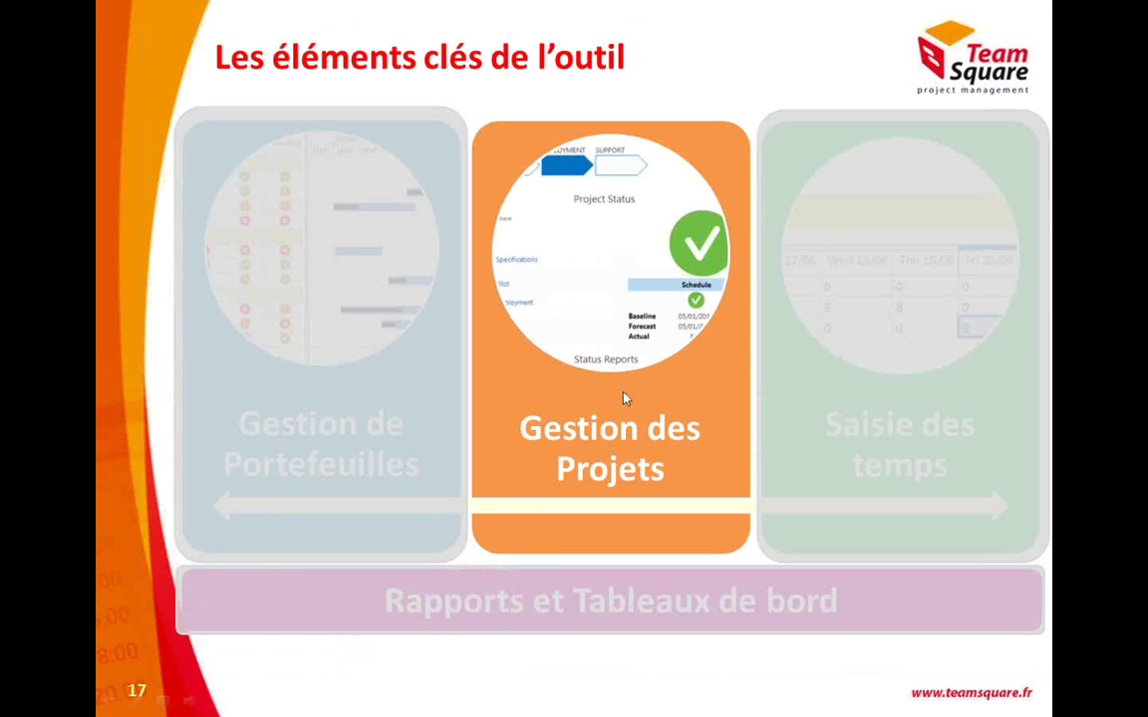
left_click(548, 409)
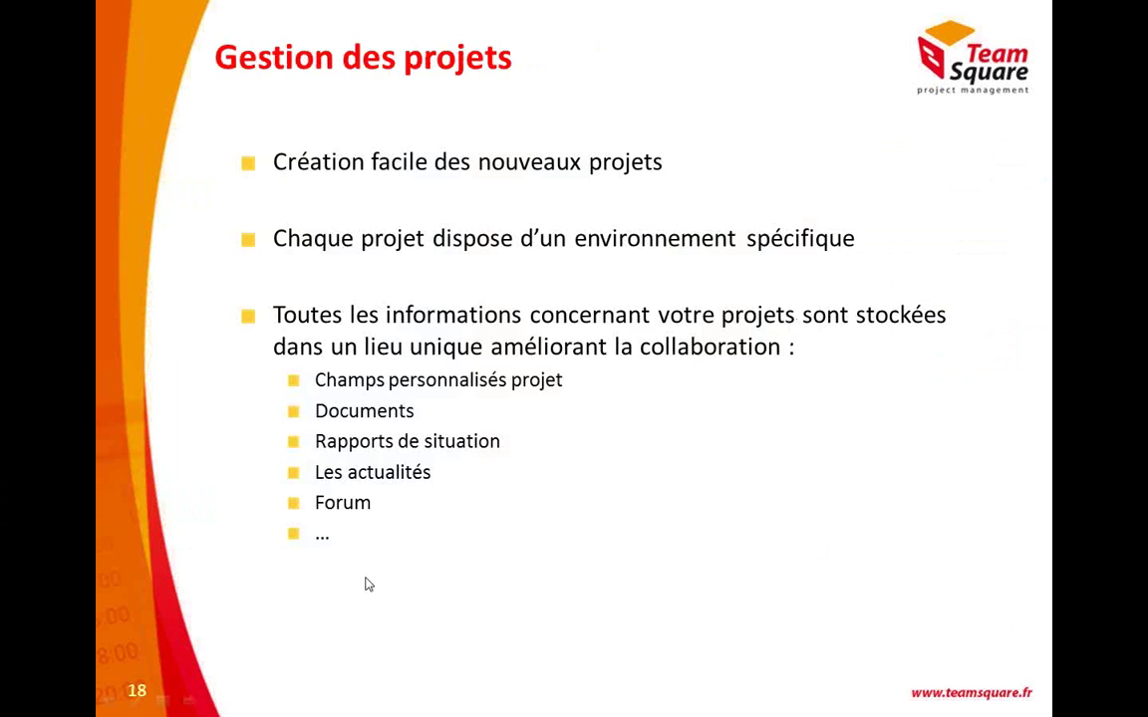
- Return to SharePoint in the browser and open a new project form from the ASAP home page
key("alt+Tab")
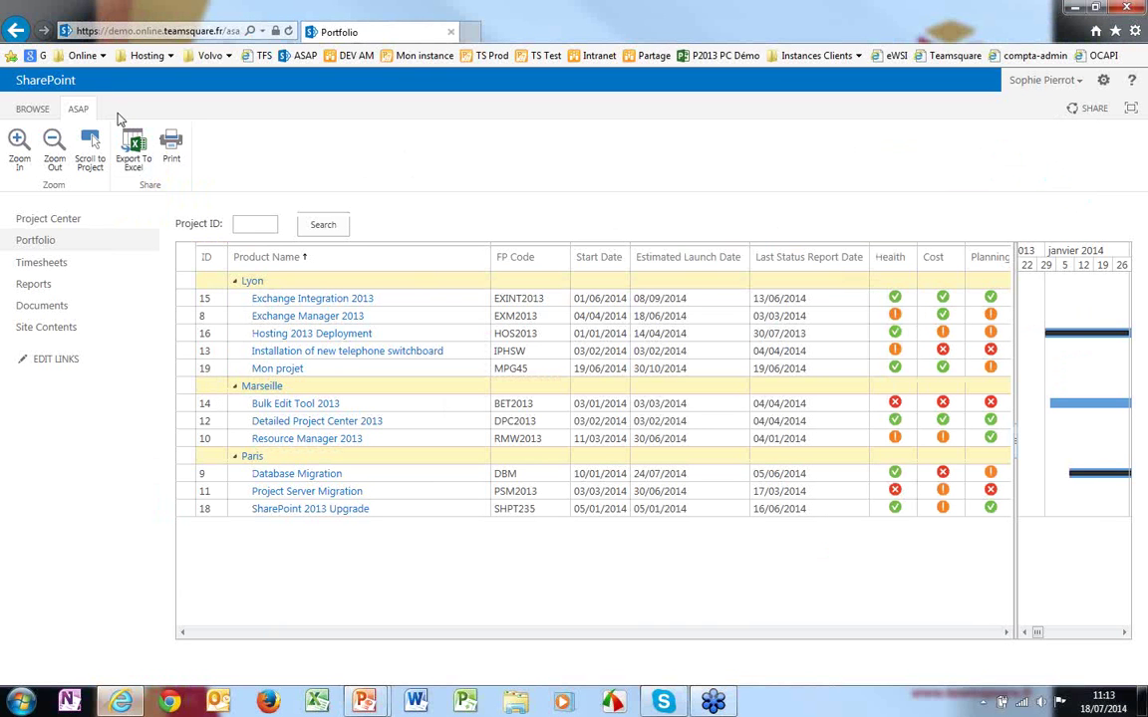
left_click(29, 108)
left_click(305, 297)
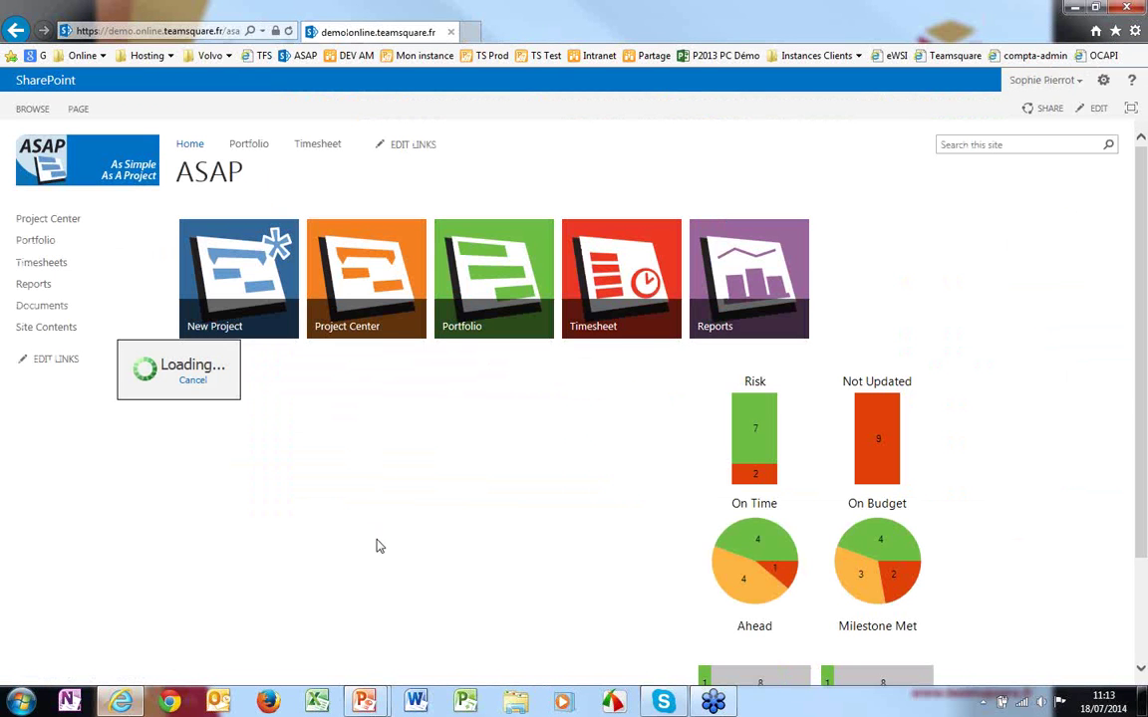
left_click(246, 277)
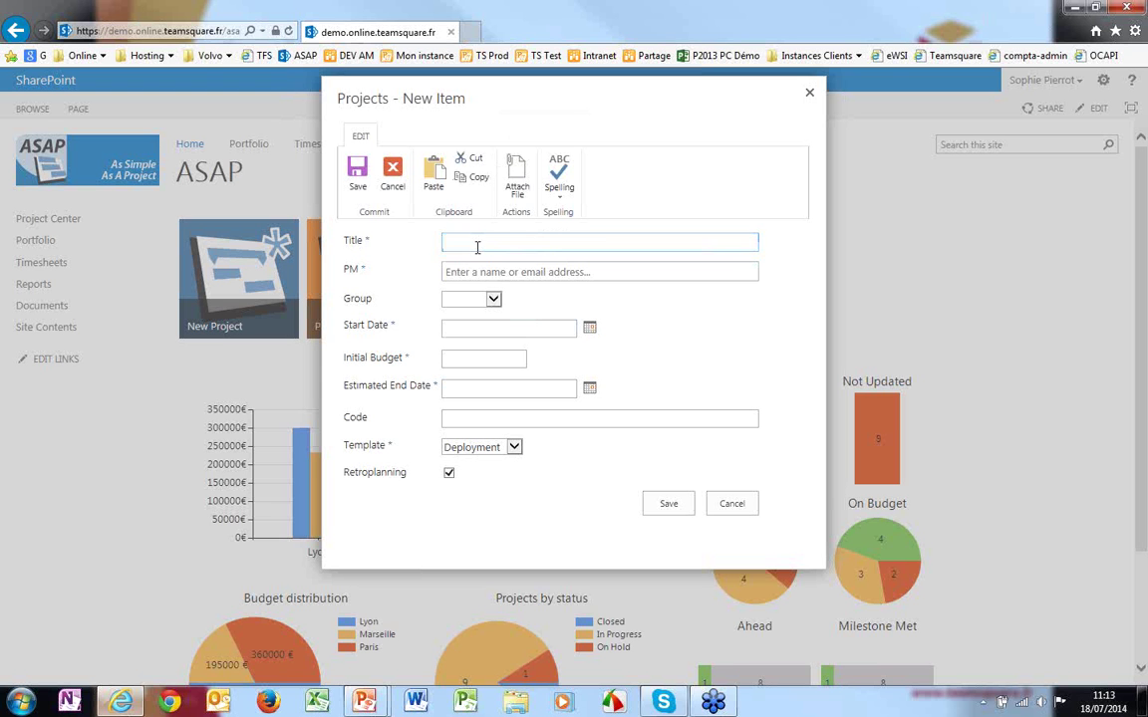
- Title the project "SPT Webinar 18 juillet" and assign the project manager using the matching Active Directory account
type("SPT Webinar 18 juillet")
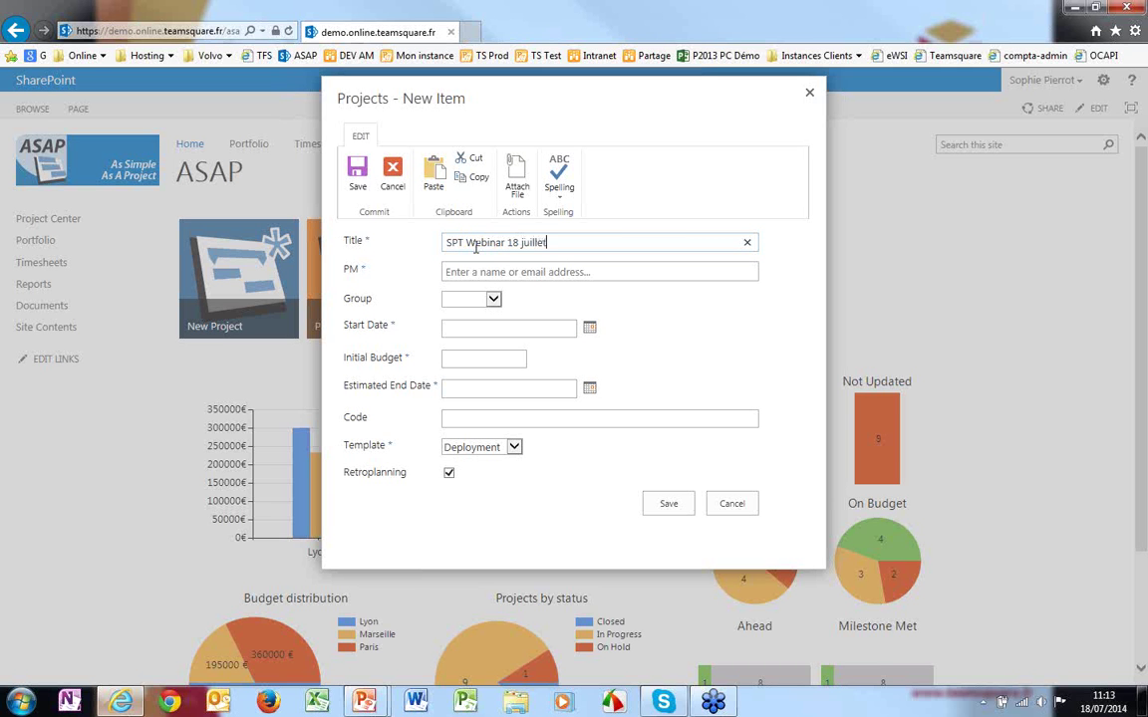
left_click(456, 271)
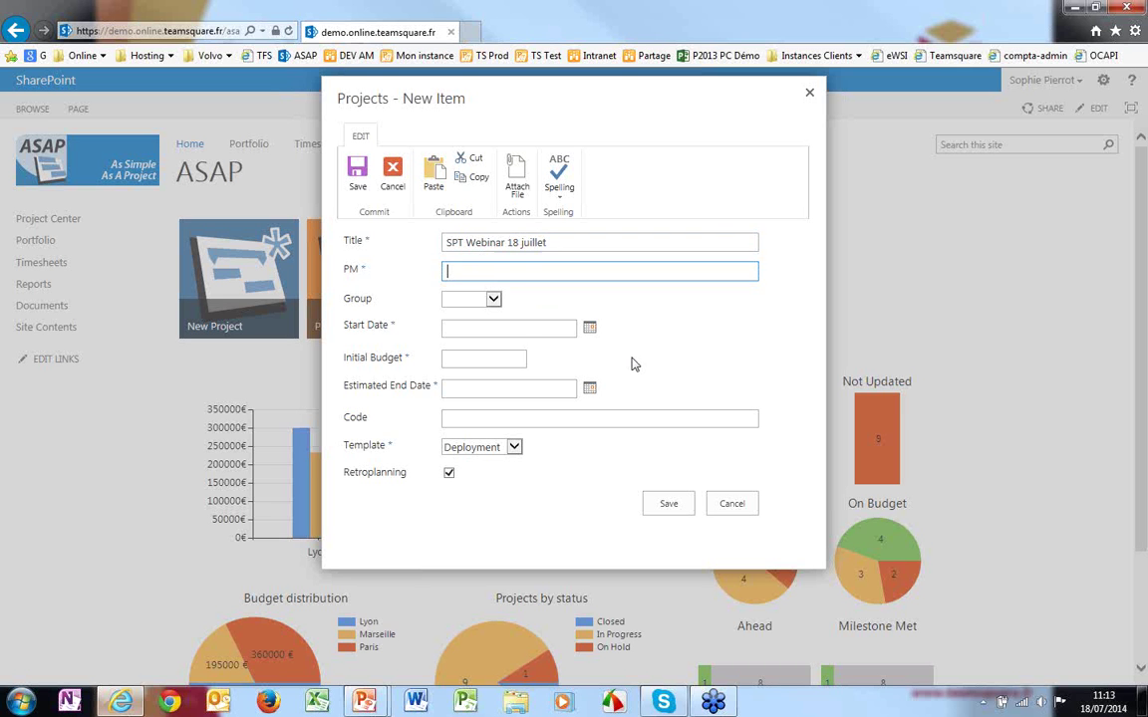
type("Sophie")
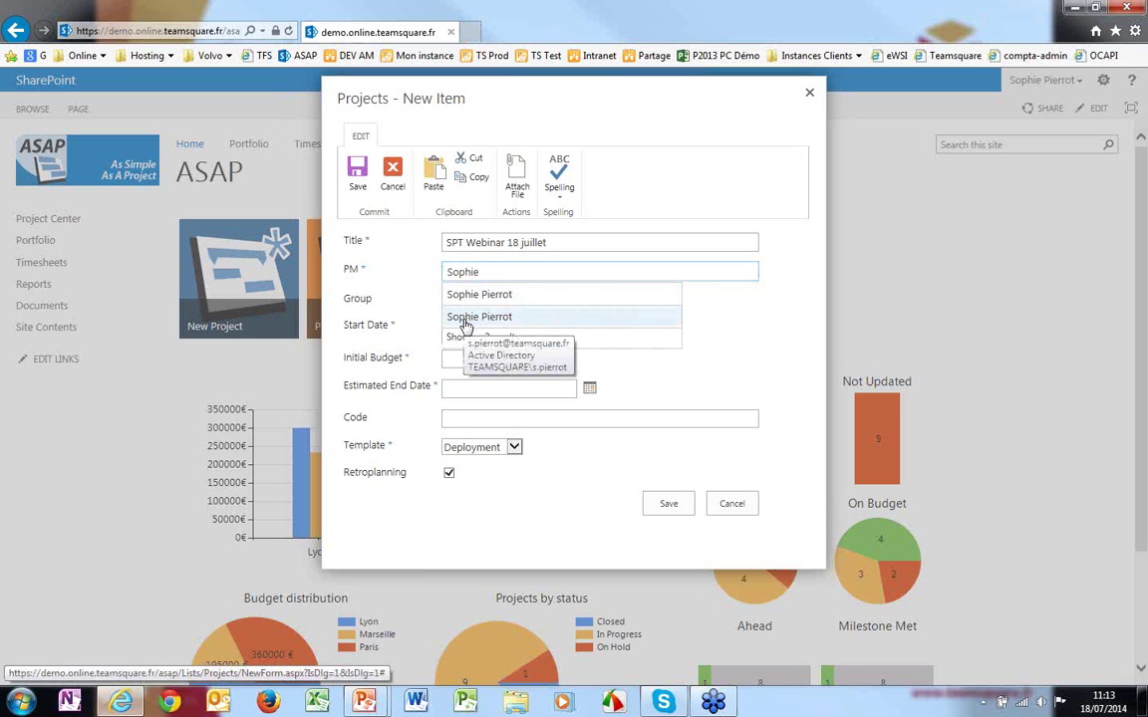
left_click(464, 320)
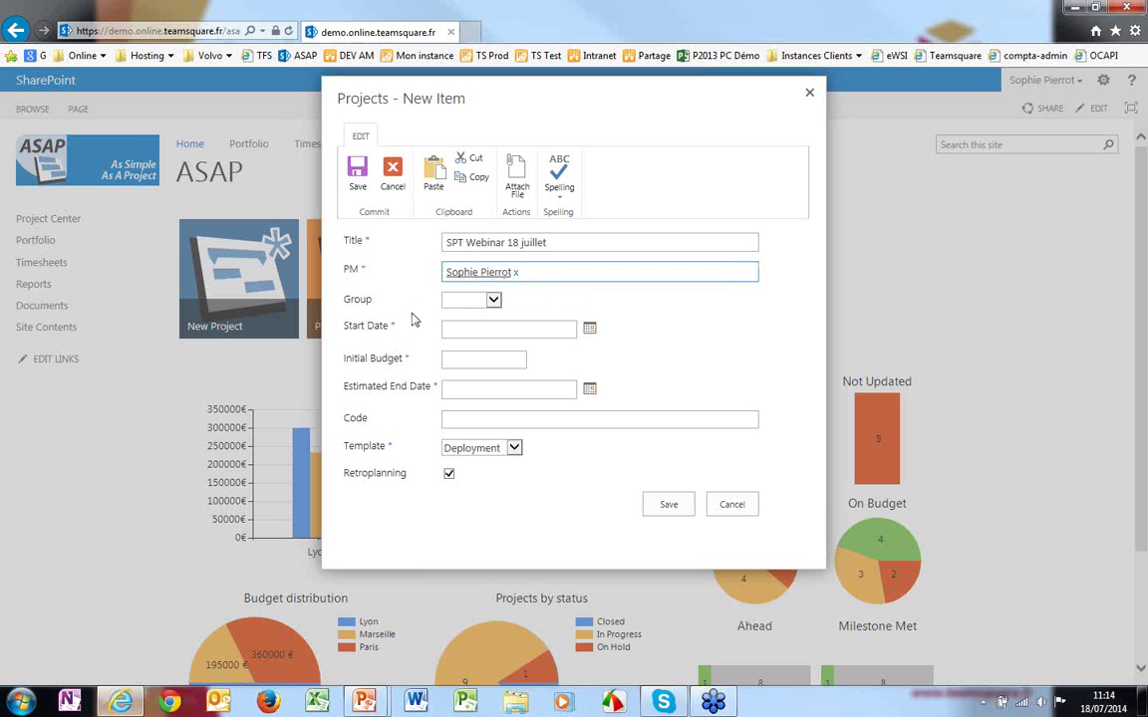
- Assign the project to the Marseille group and set its start date to 28/07/2014
left_click(494, 300)
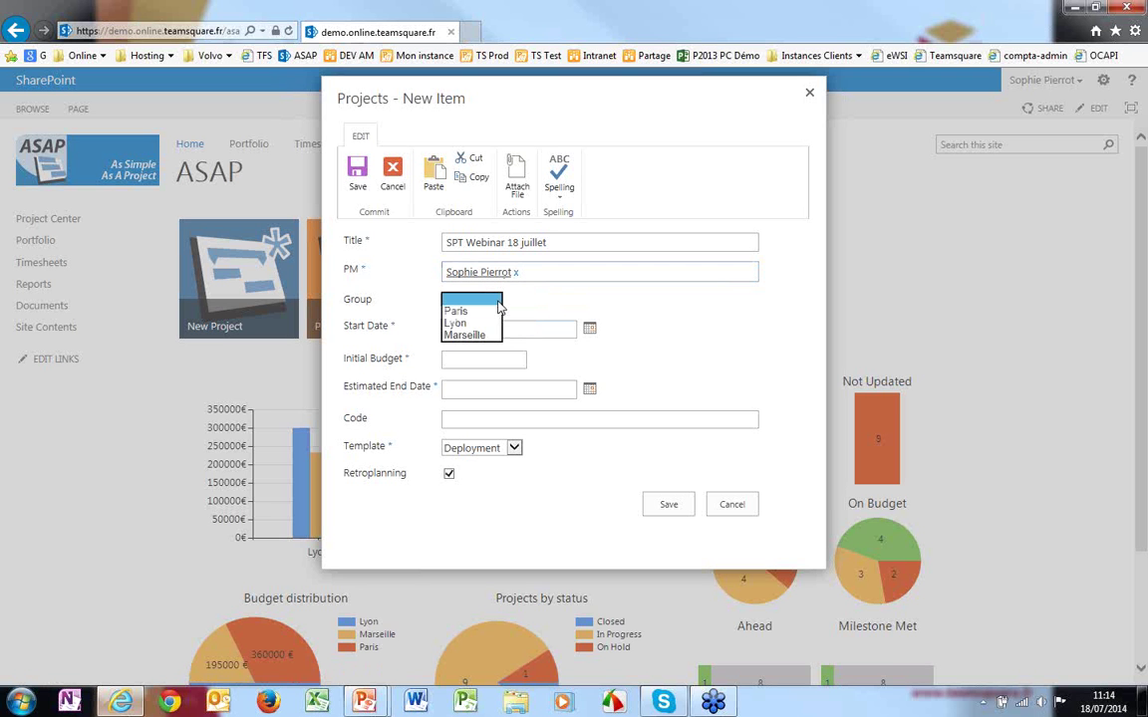
left_click(464, 335)
left_click(475, 330)
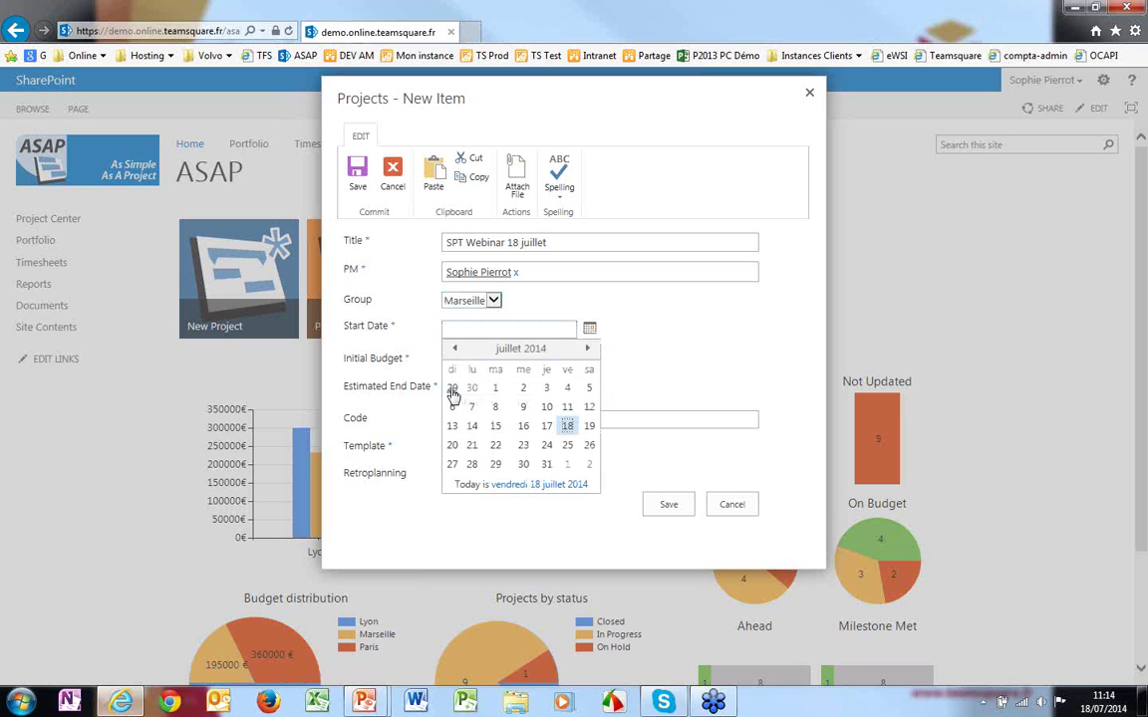
left_click(471, 465)
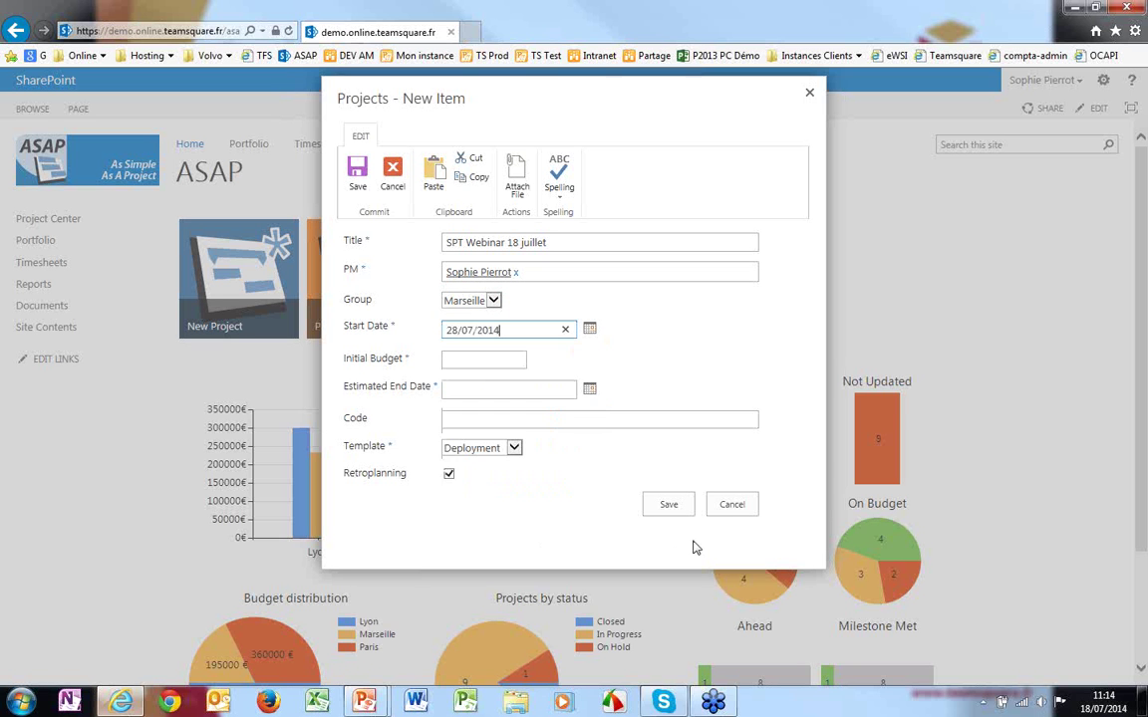
- Set the initial budget to 240000 and the estimated end date to 20/02/2015
left_click(454, 360)
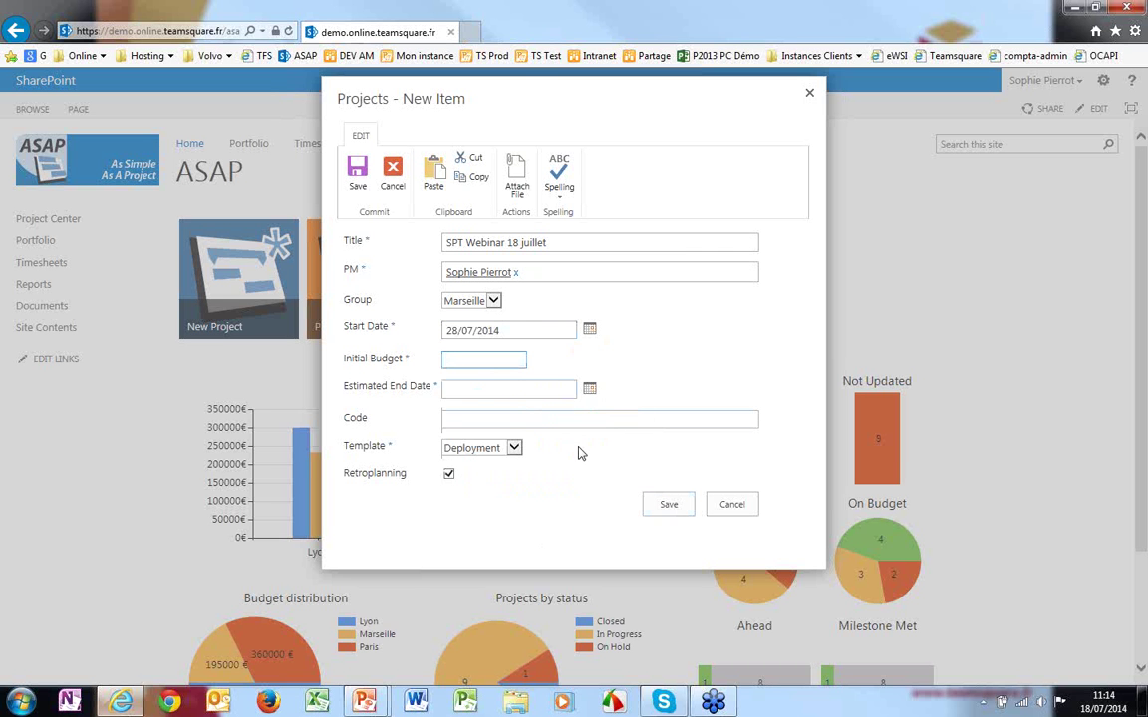
type("240000")
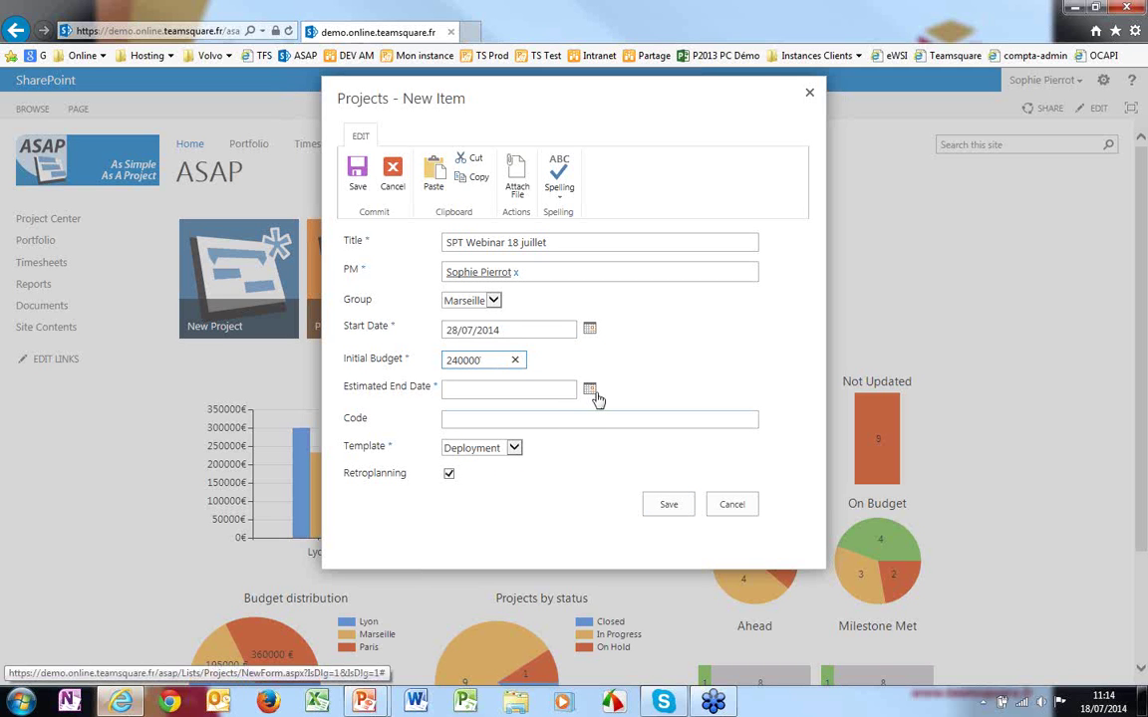
left_click(594, 391)
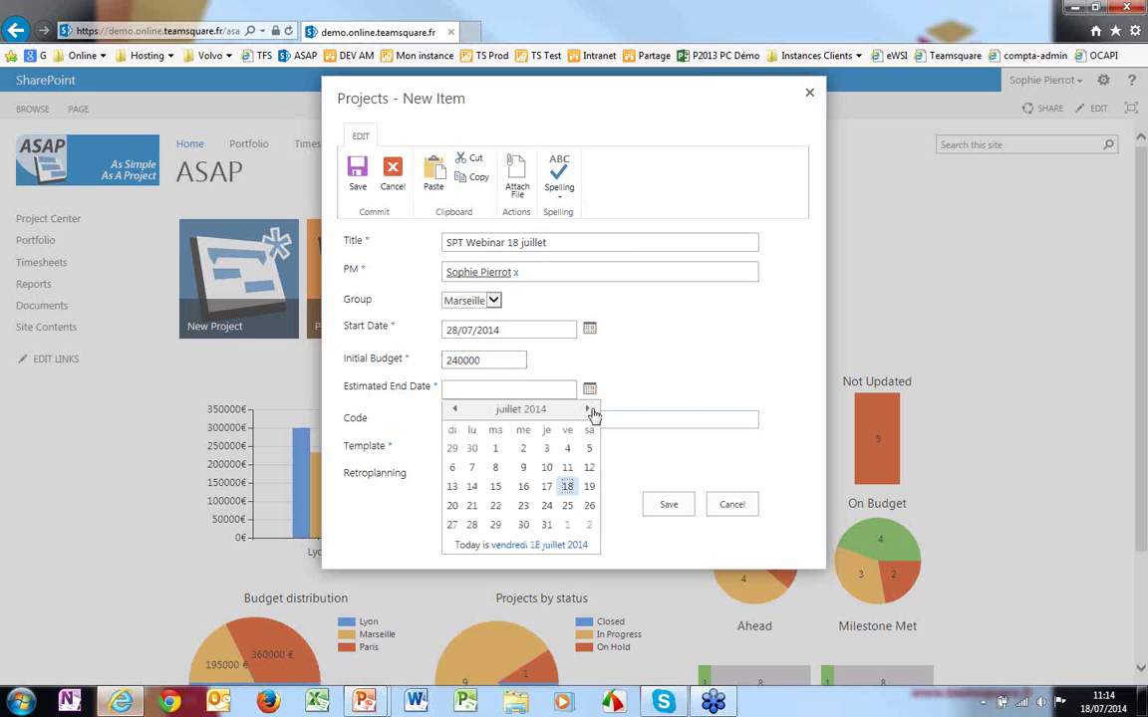
left_click(590, 409)
left_click(590, 410)
left_click(591, 410)
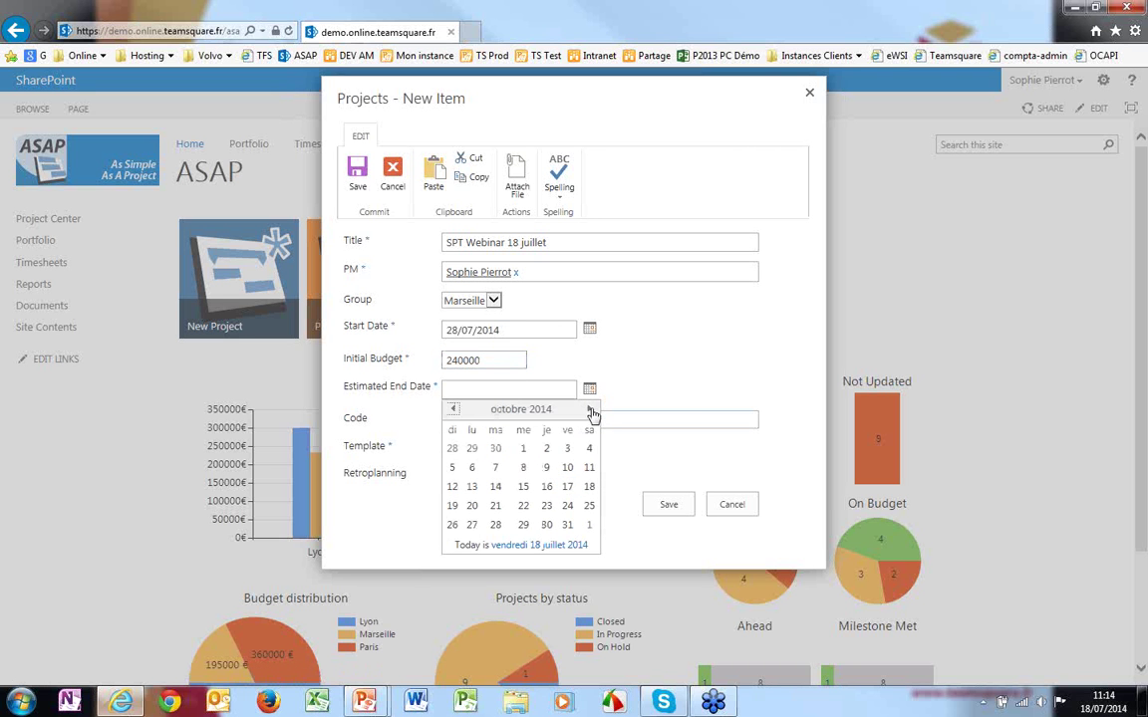
left_click(590, 409)
left_click(590, 409)
left_click(590, 409)
left_click(590, 409)
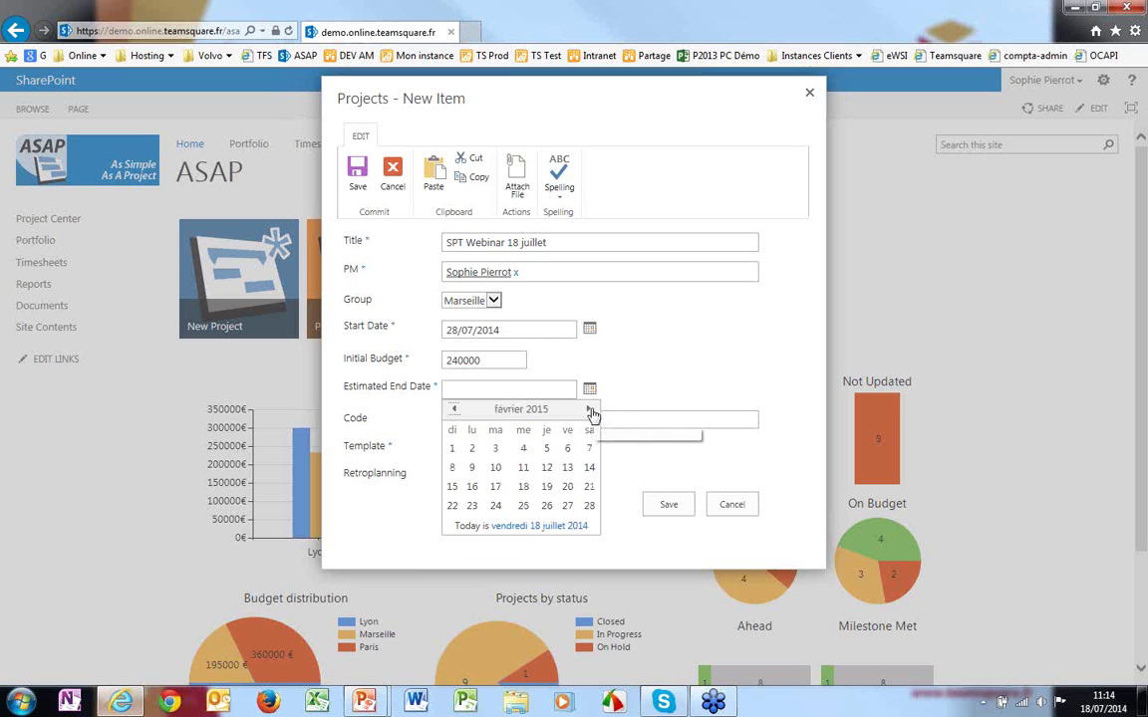
left_click(566, 487)
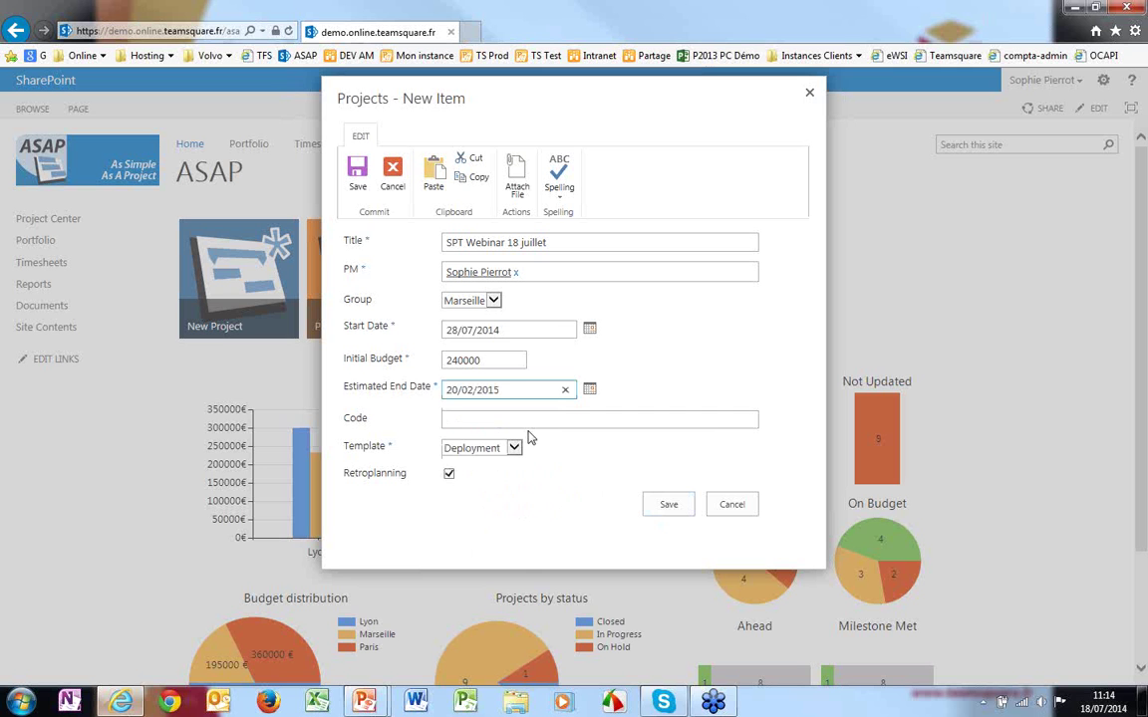
- Enter the project code AR2345 and choose the Deployment template
left_click(467, 419)
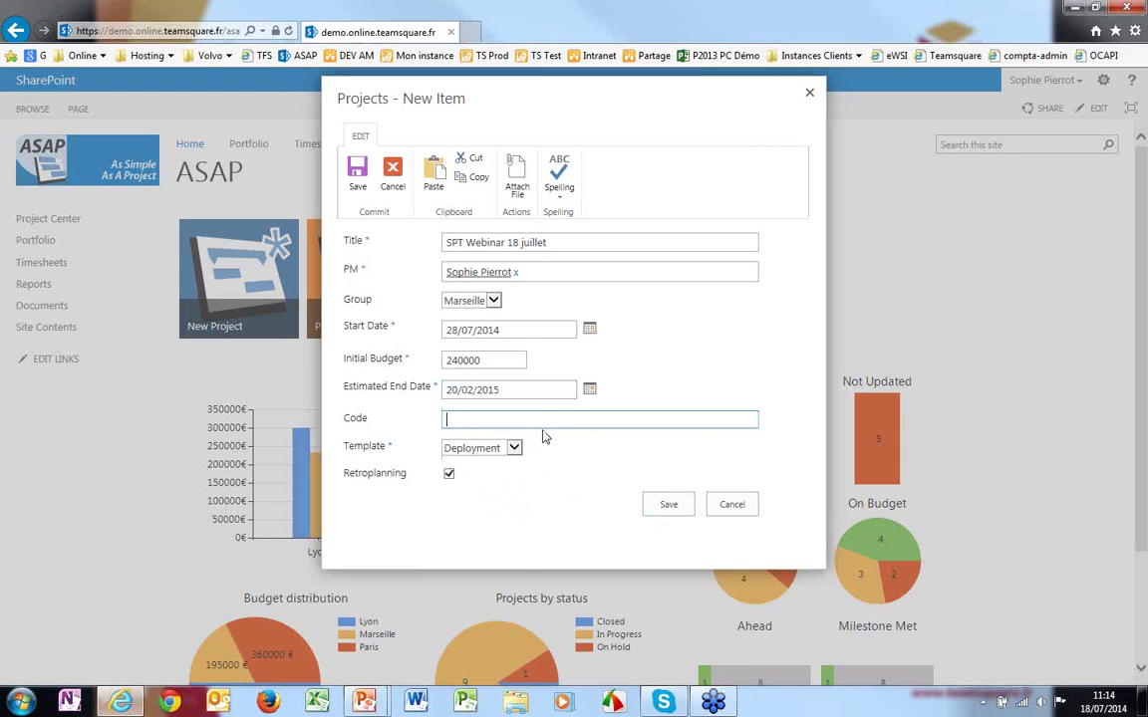
type("AR2345")
left_click(480, 450)
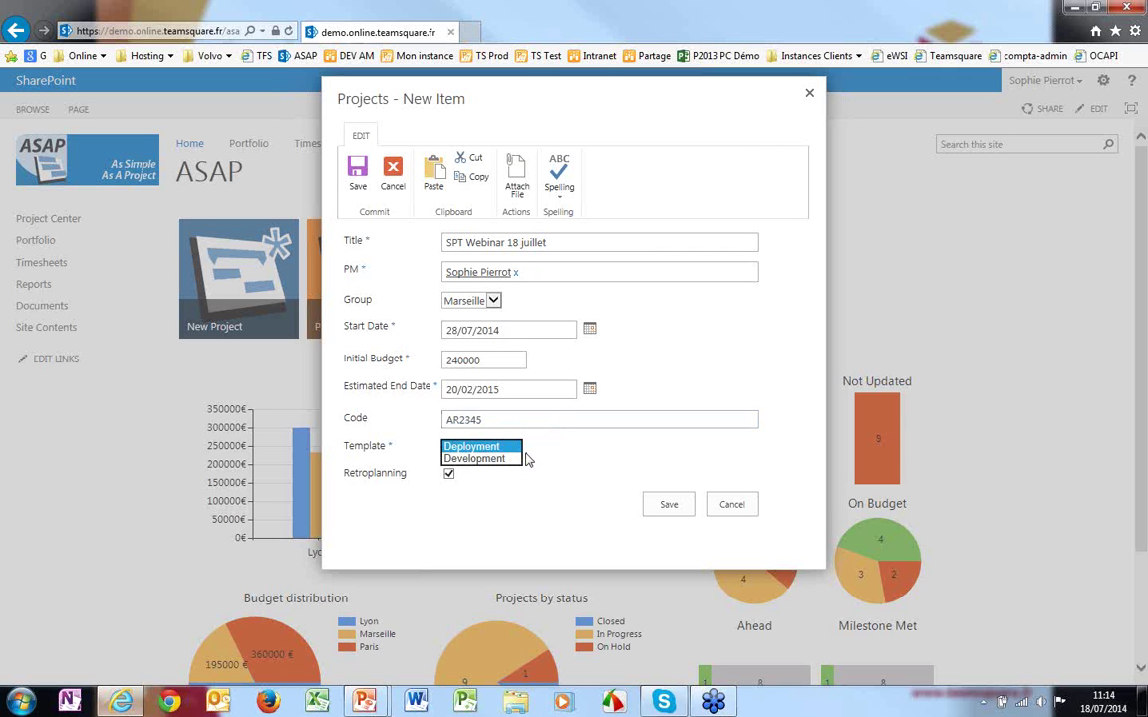
left_click(471, 448)
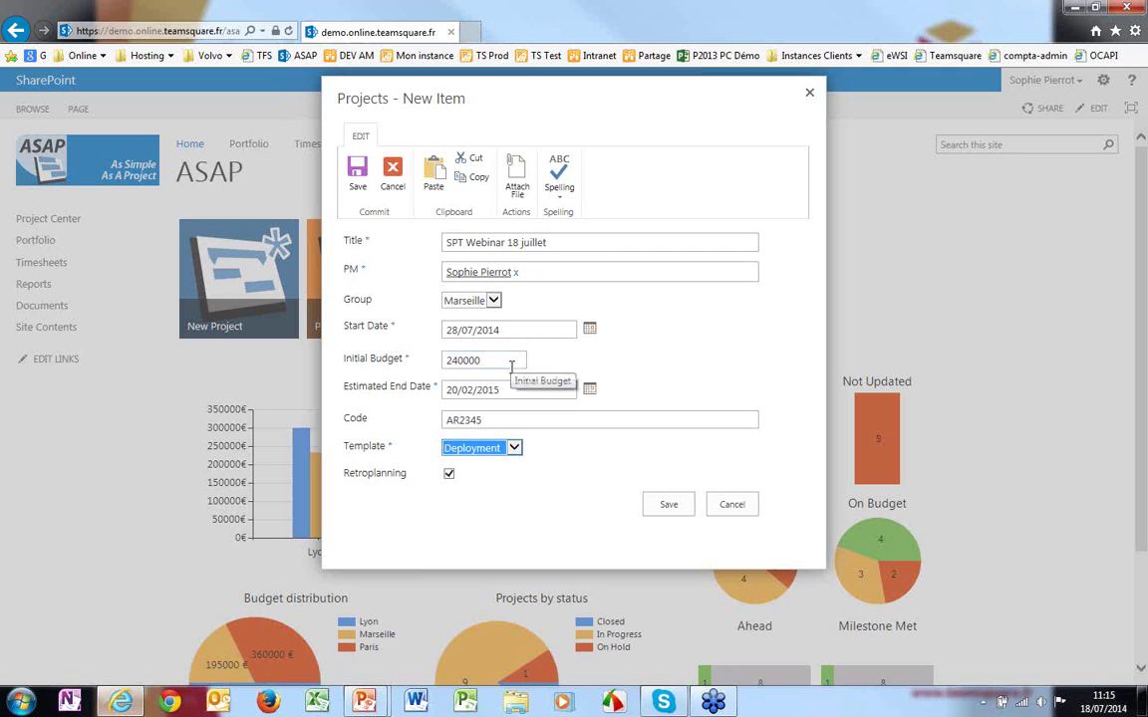
- Turn off Retroplanning and save the new project
left_click(449, 475)
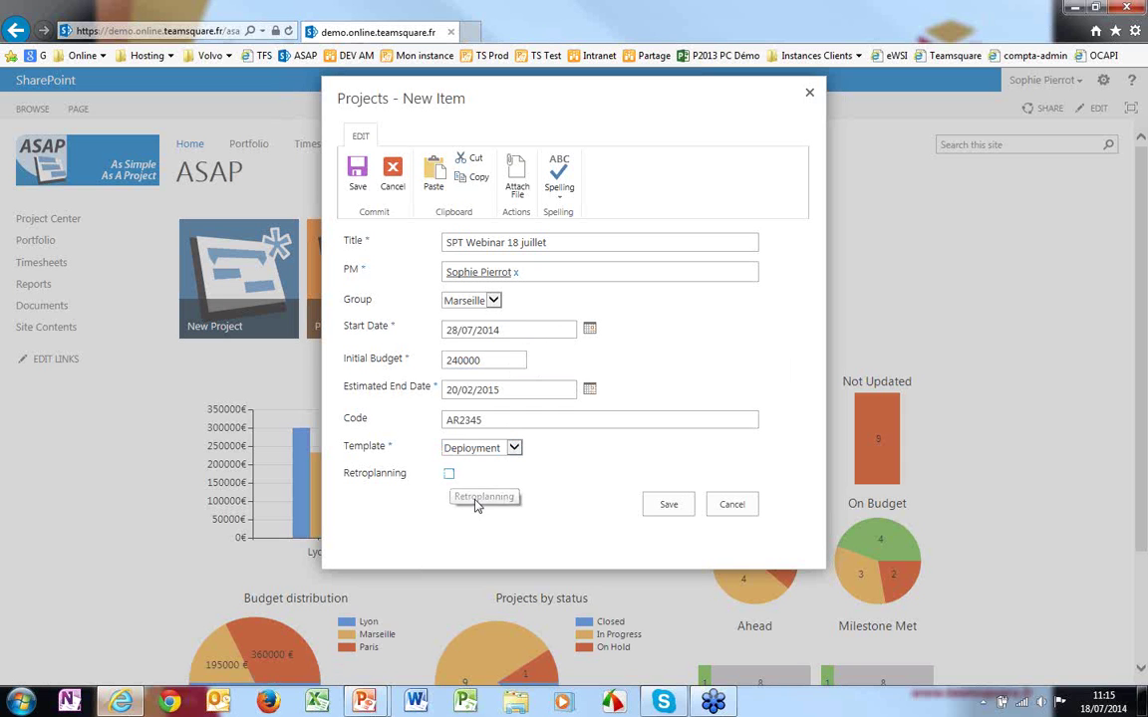
left_click(658, 506)
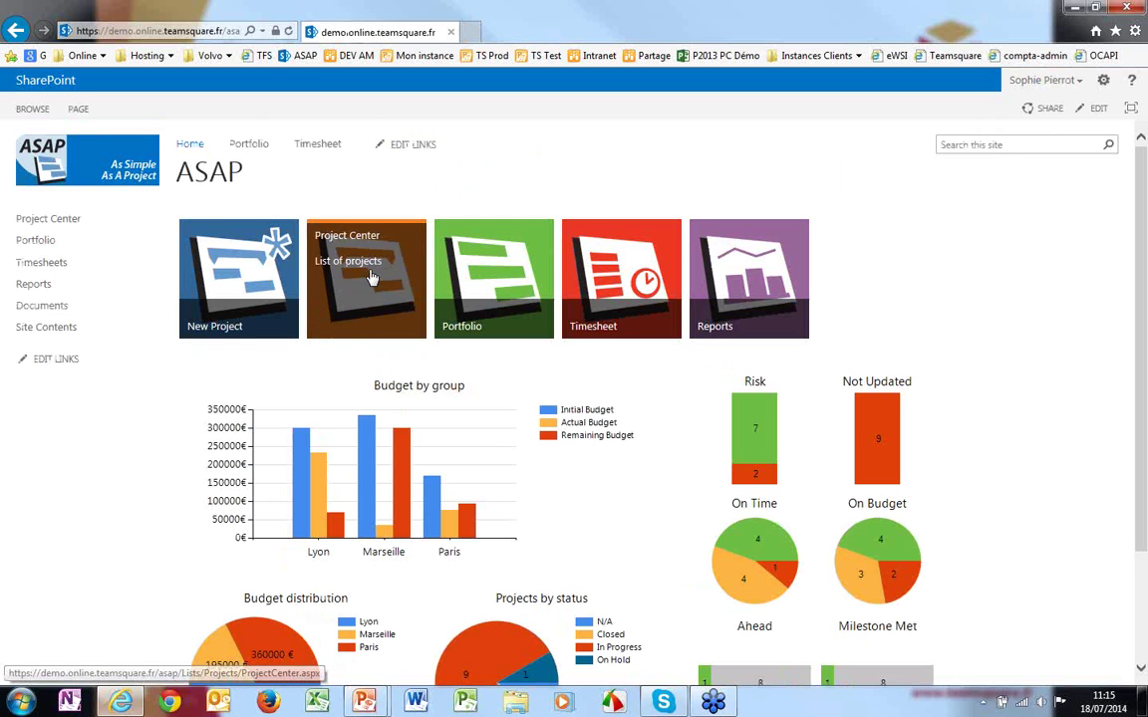
- Find the SPT Webinar 18 juillet project in the Marseille group of the project list and open its project site
left_click(370, 277)
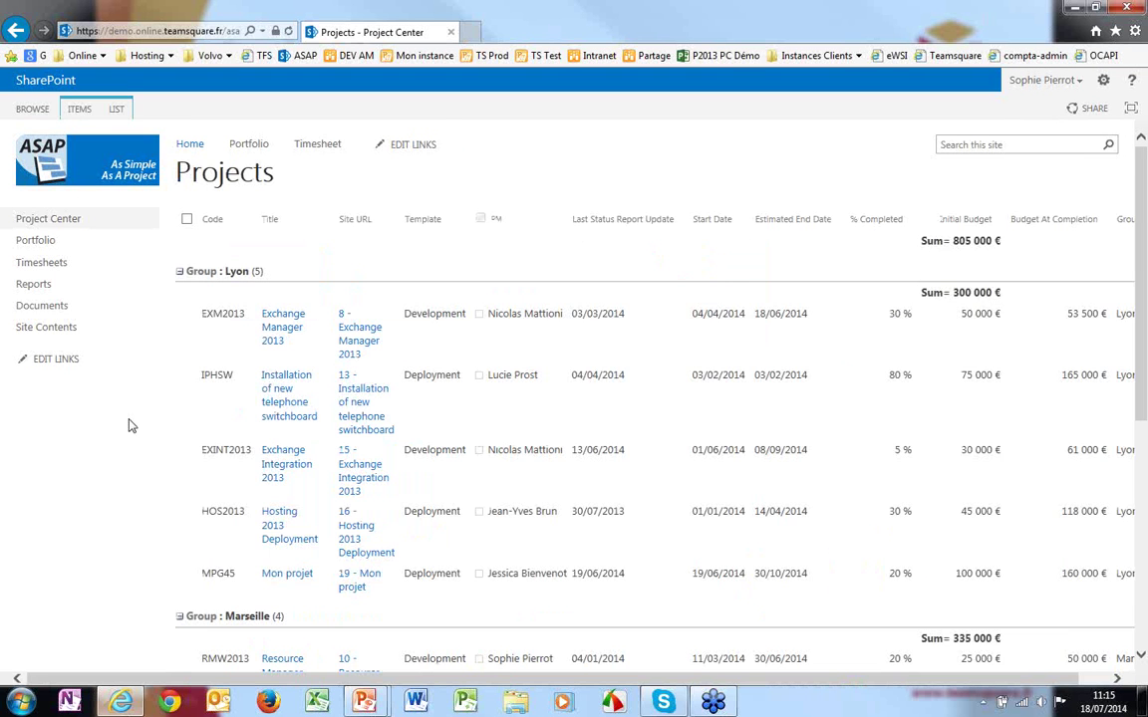
scroll(129, 422, "down", 3)
scroll(128, 427, "down", 1)
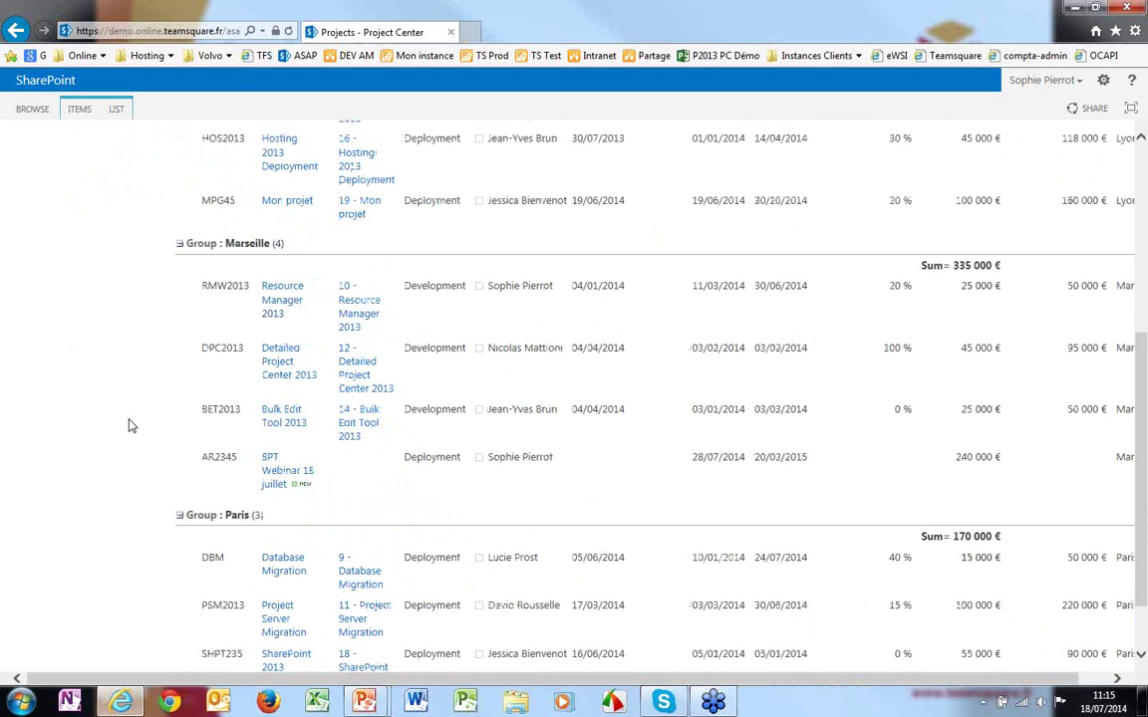
scroll(159, 335, "up", 1)
scroll(159, 341, "up", 2)
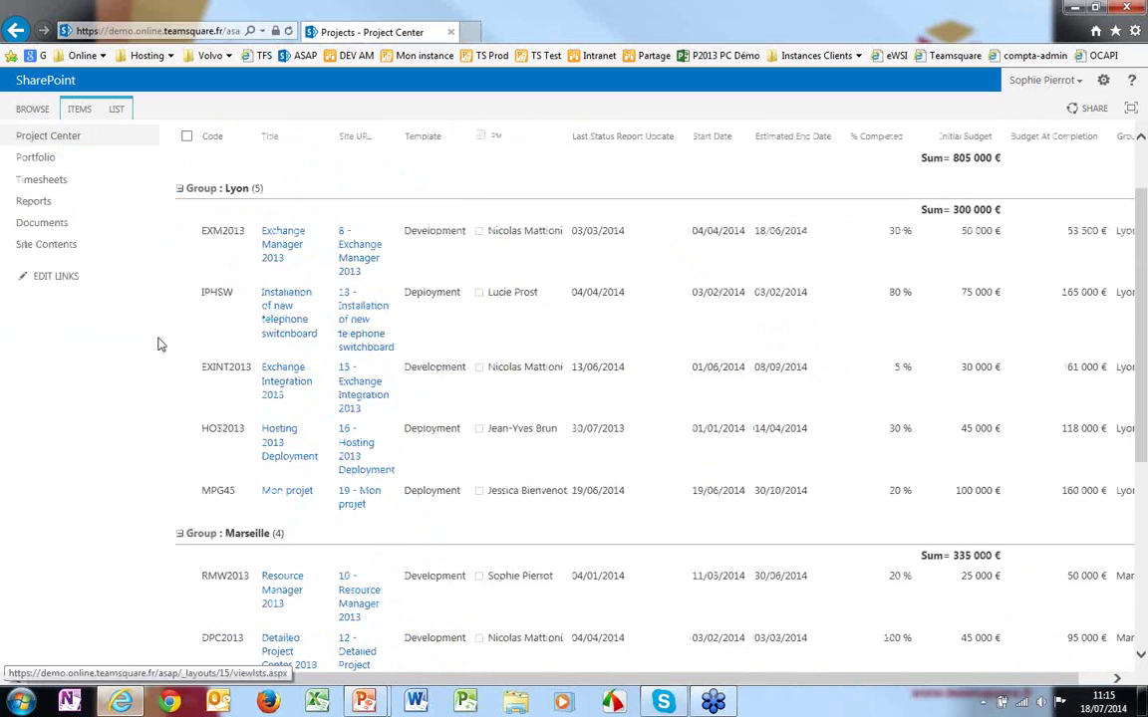
scroll(159, 348, "down", 2)
scroll(158, 349, "up", 3)
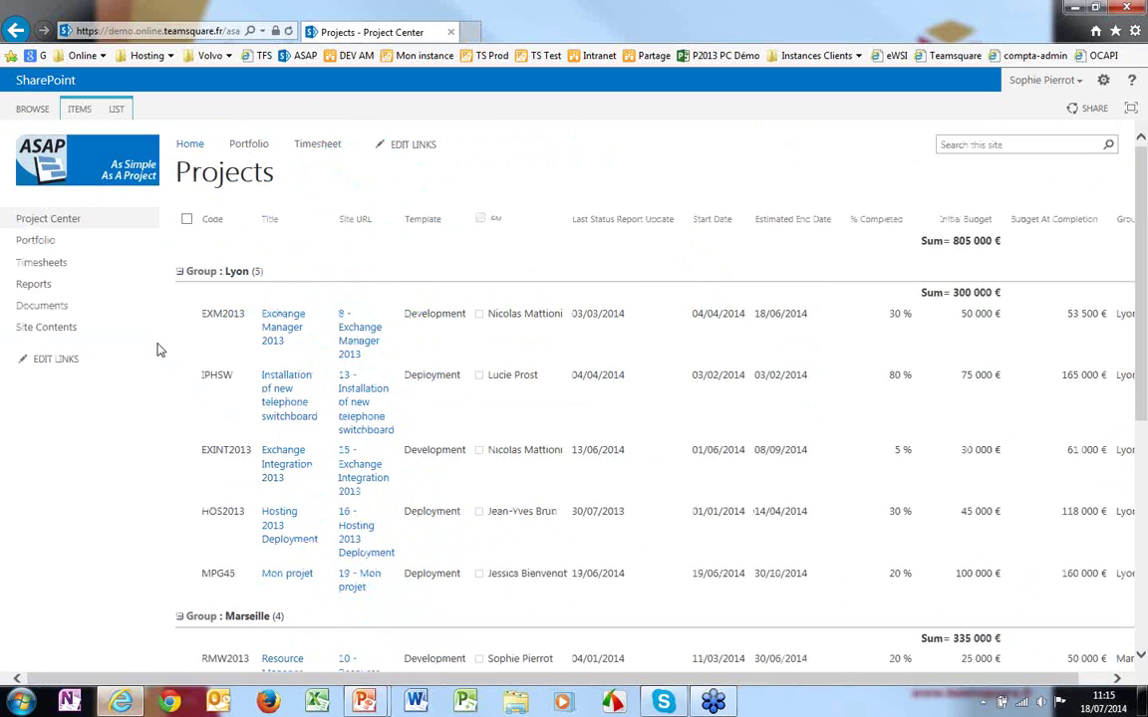
scroll(158, 349, "down", 4)
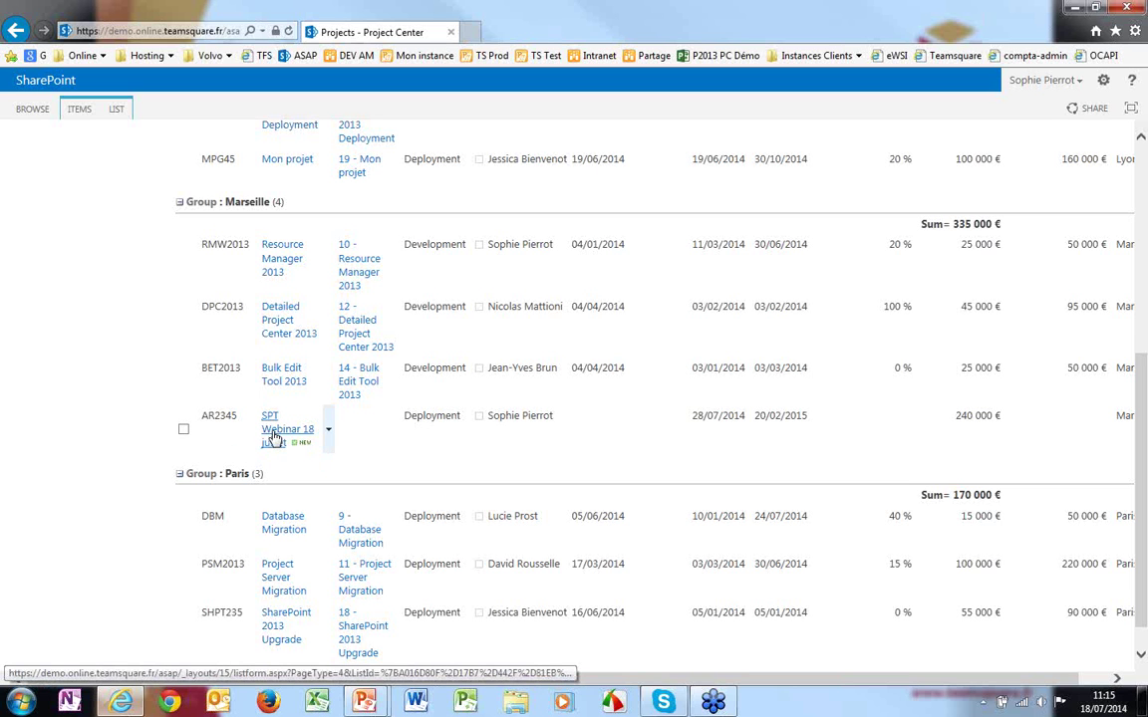
left_click(272, 439)
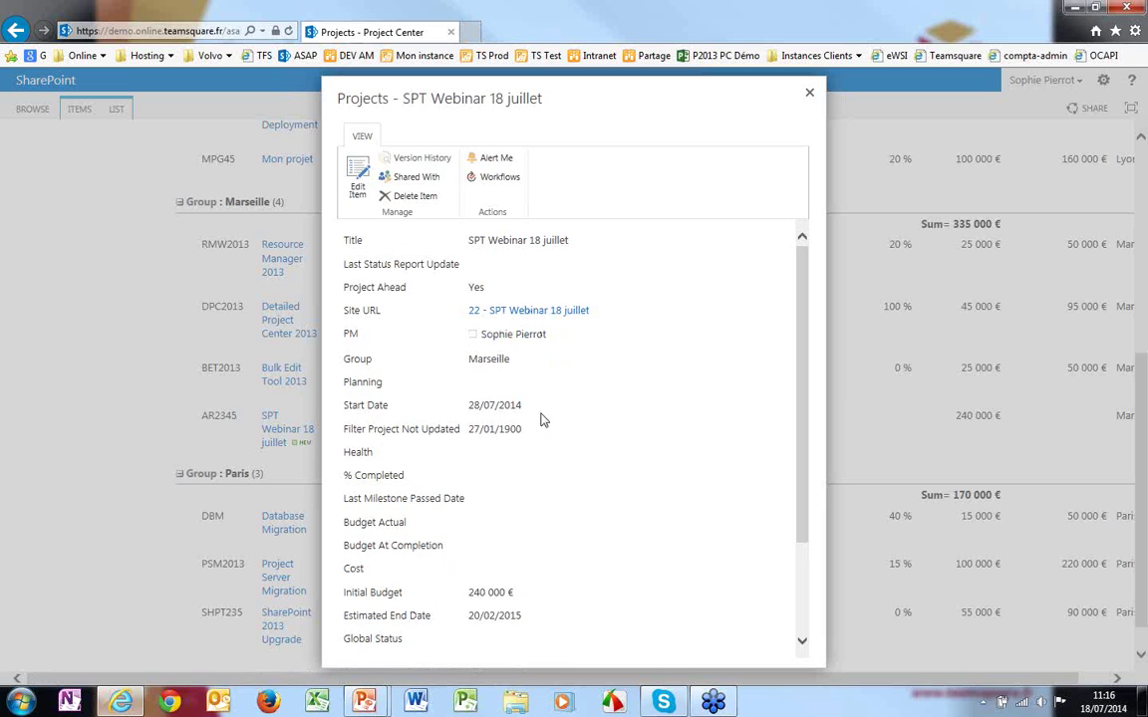
left_click(520, 313)
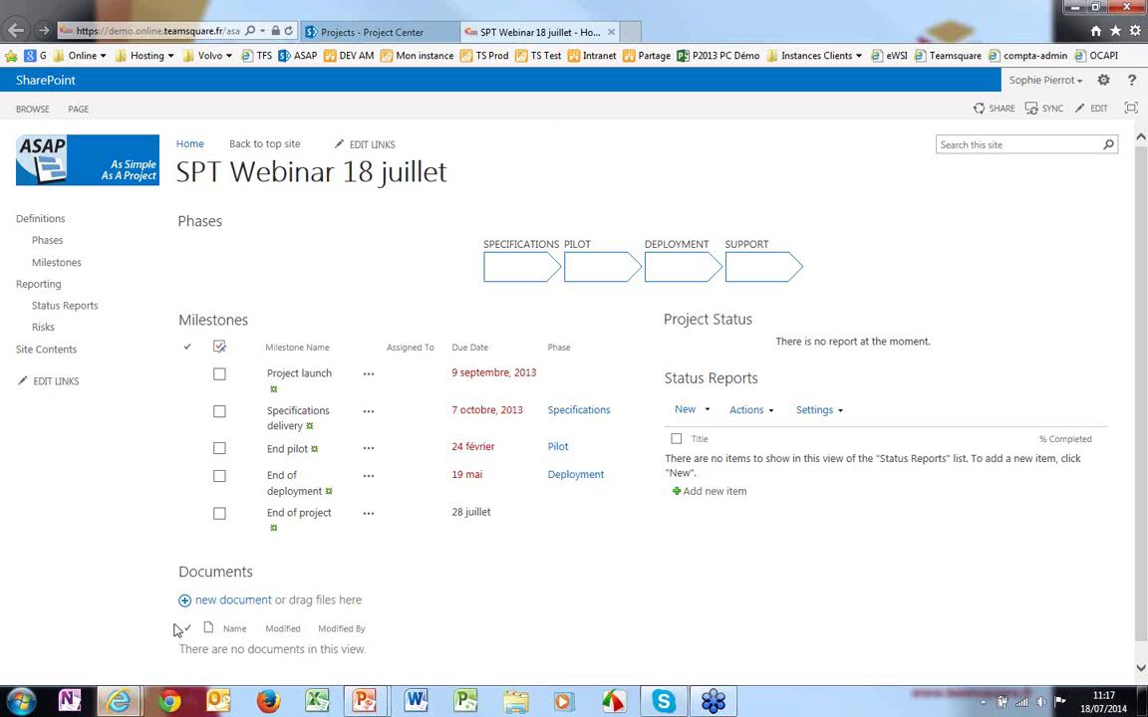
- Start a new milestone named SPT JAlon 1 with start date 21/07/2014 and due date 12/08/2014
left_click(47, 267)
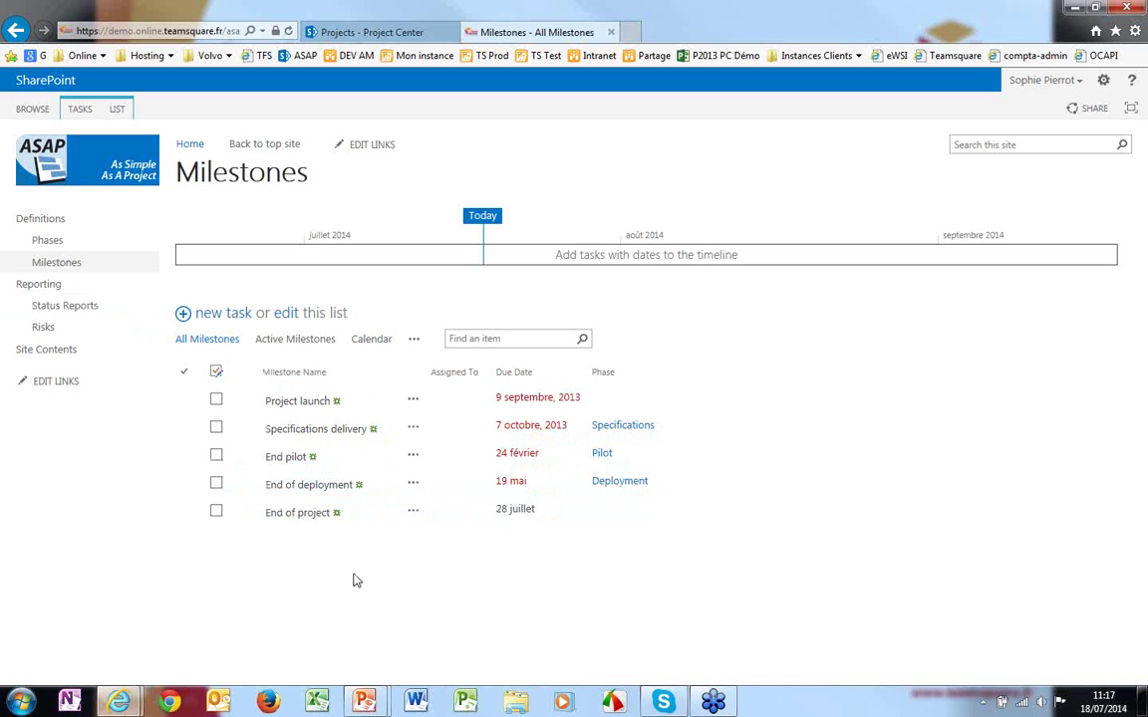
left_click(233, 321)
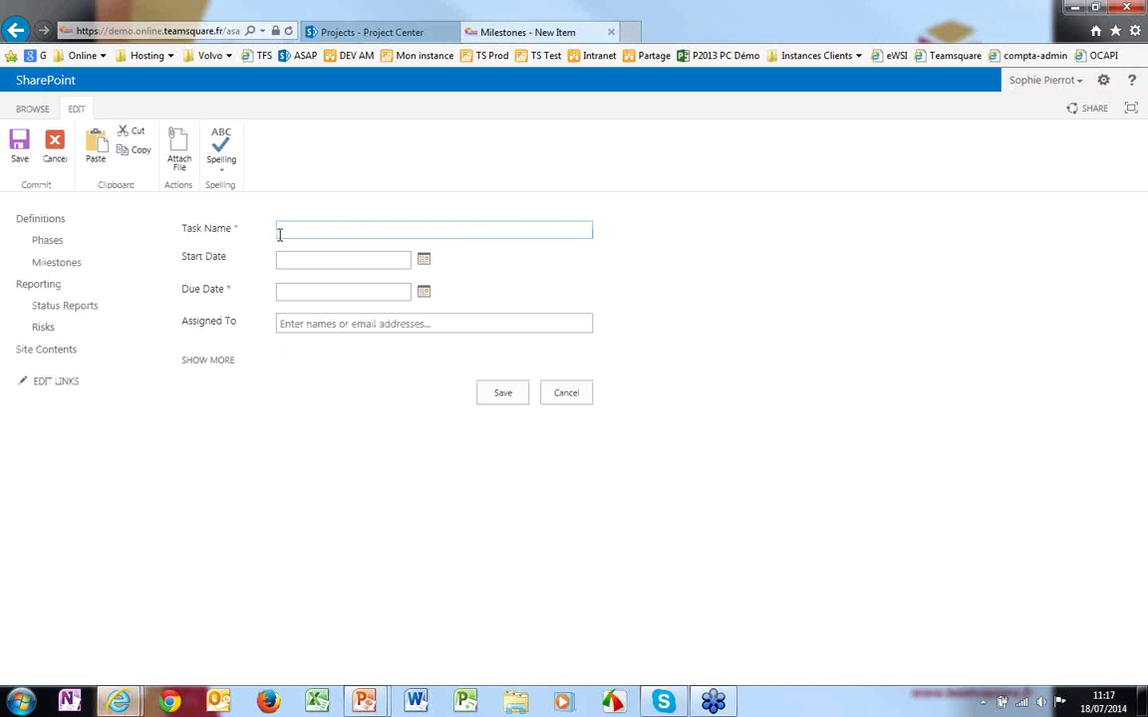
type("SPT Jalon 1")
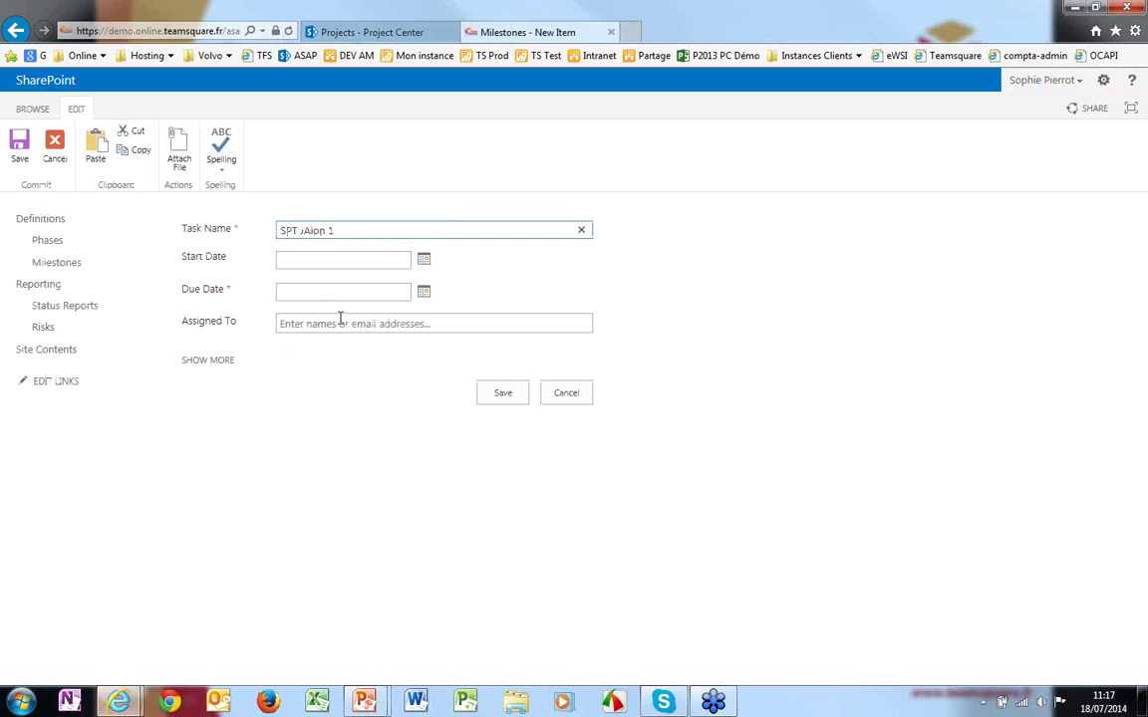
left_click(424, 261)
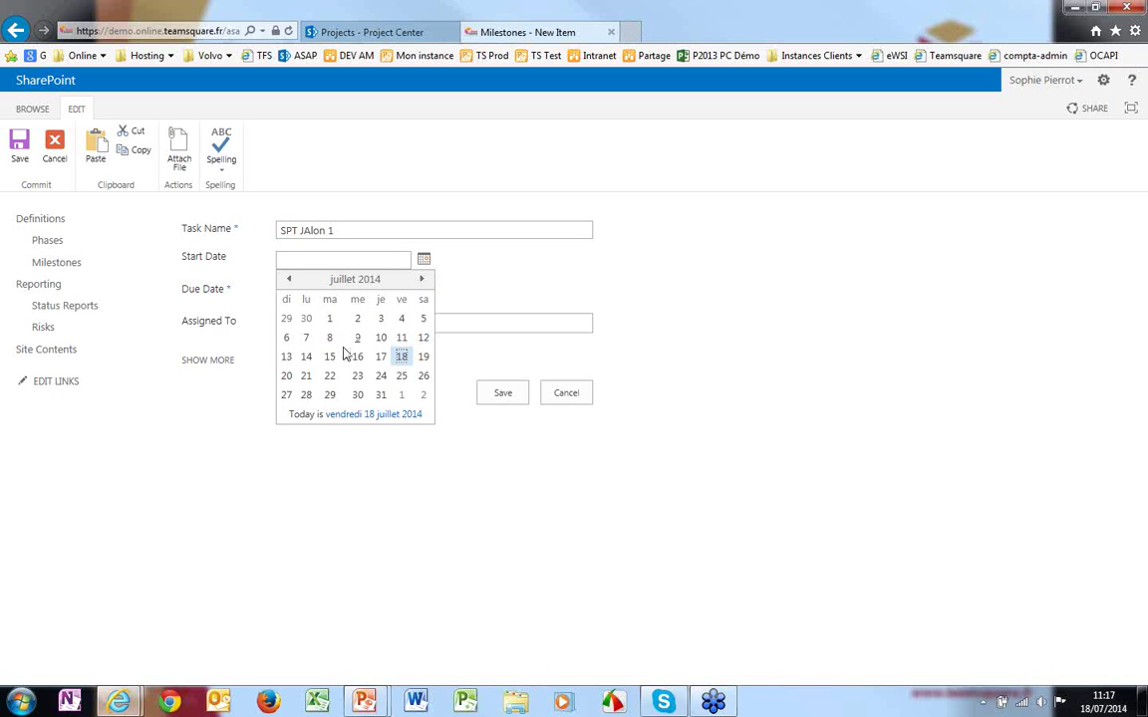
left_click(307, 376)
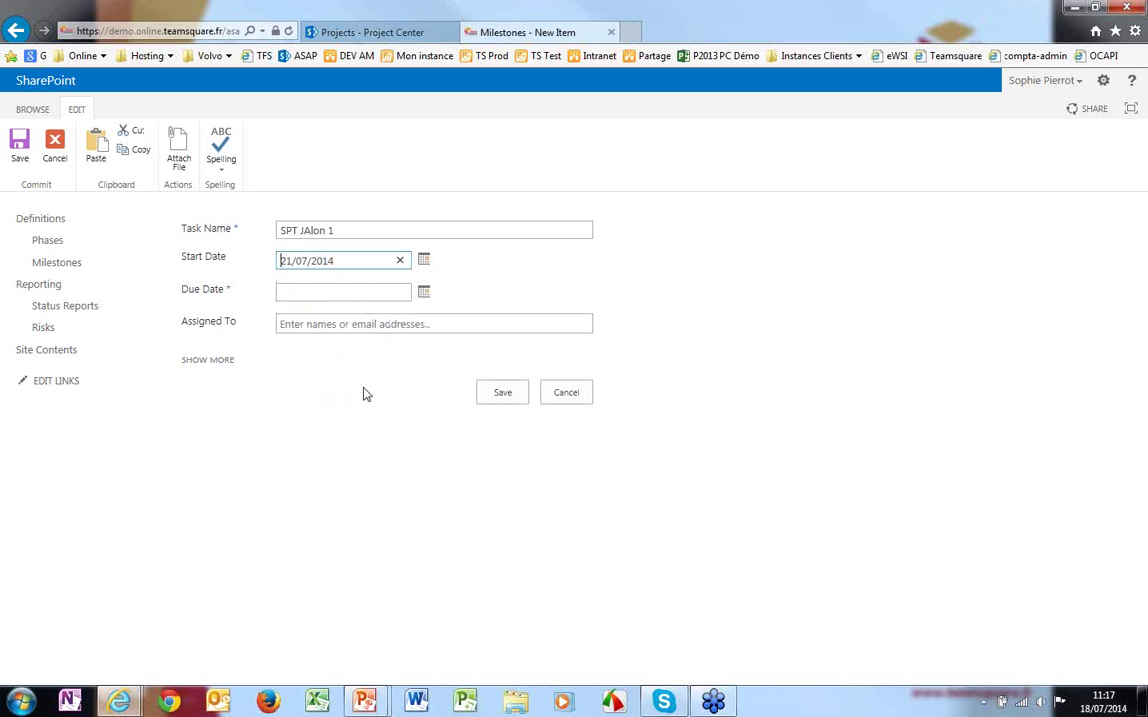
left_click(387, 290)
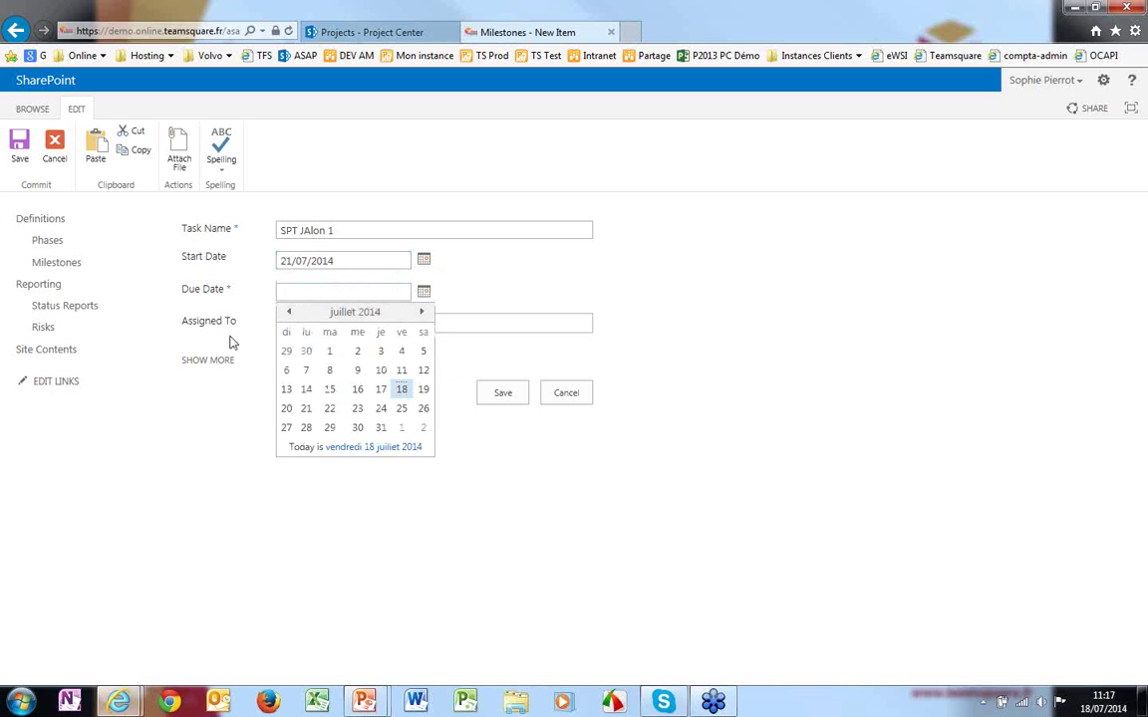
left_click(421, 312)
left_click(330, 389)
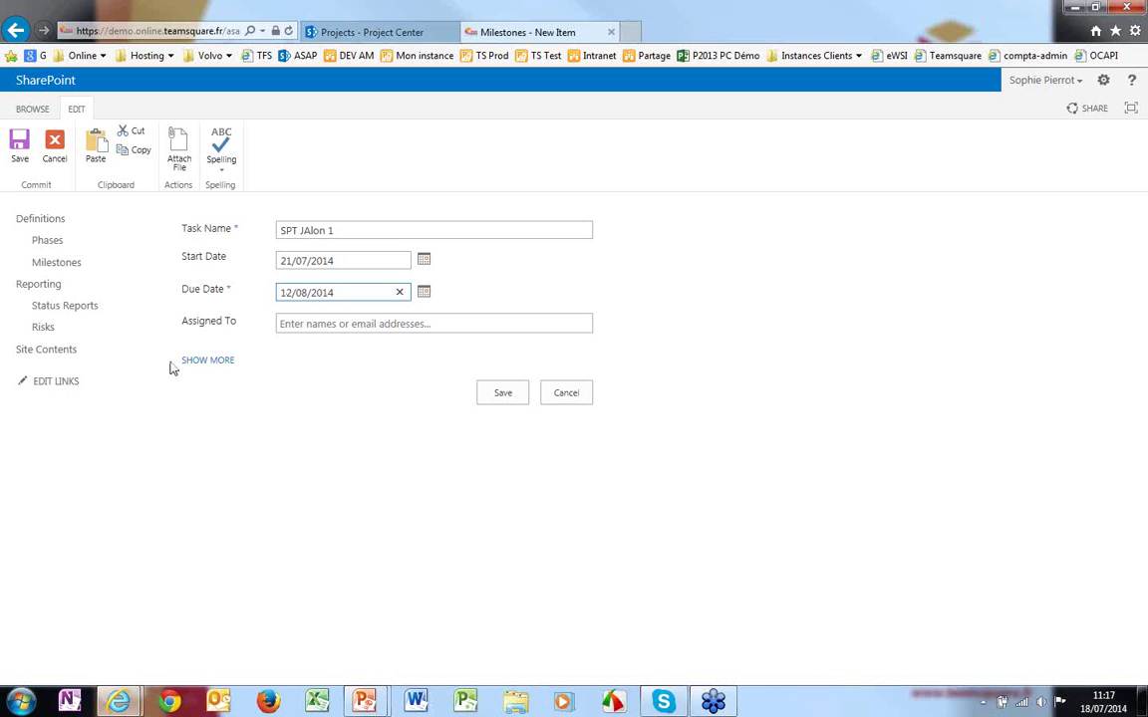
- Assign the new milestone to the project manager and save it
left_click(306, 326)
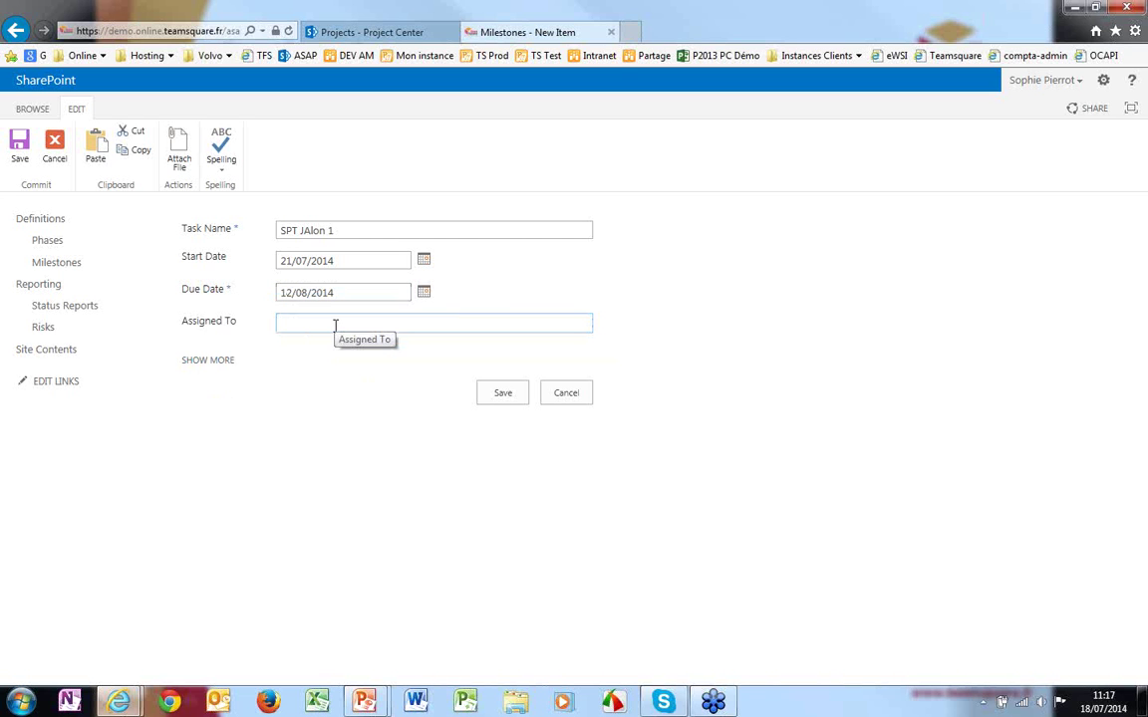
type("Sop")
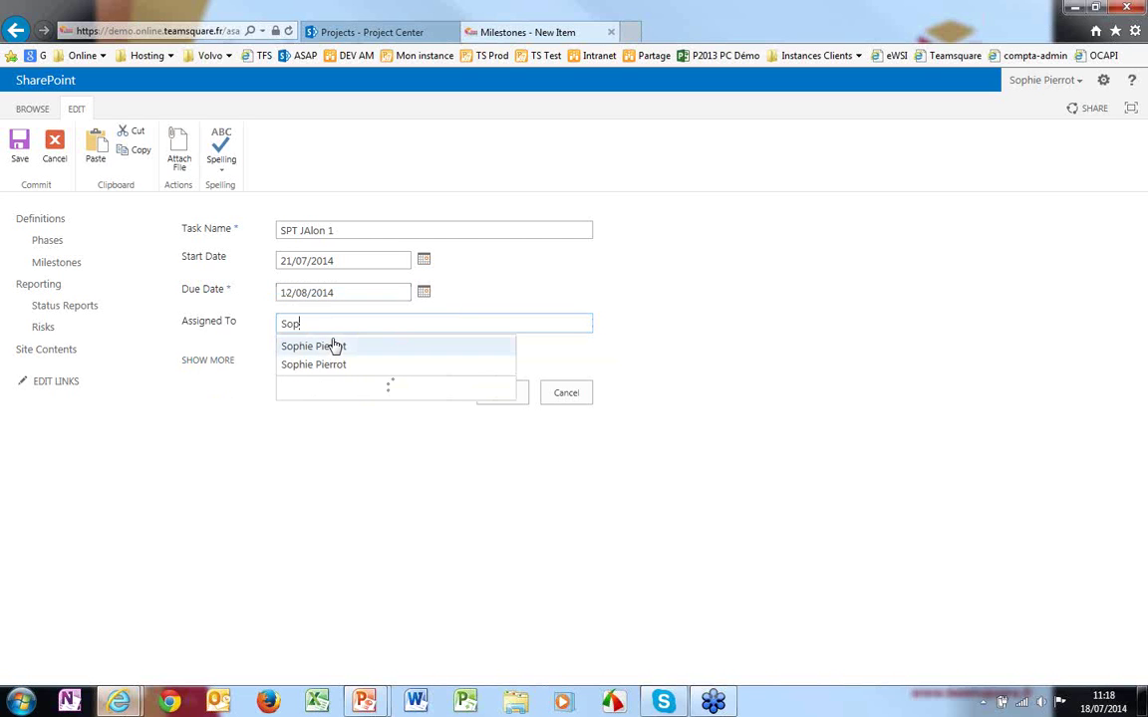
left_click(335, 366)
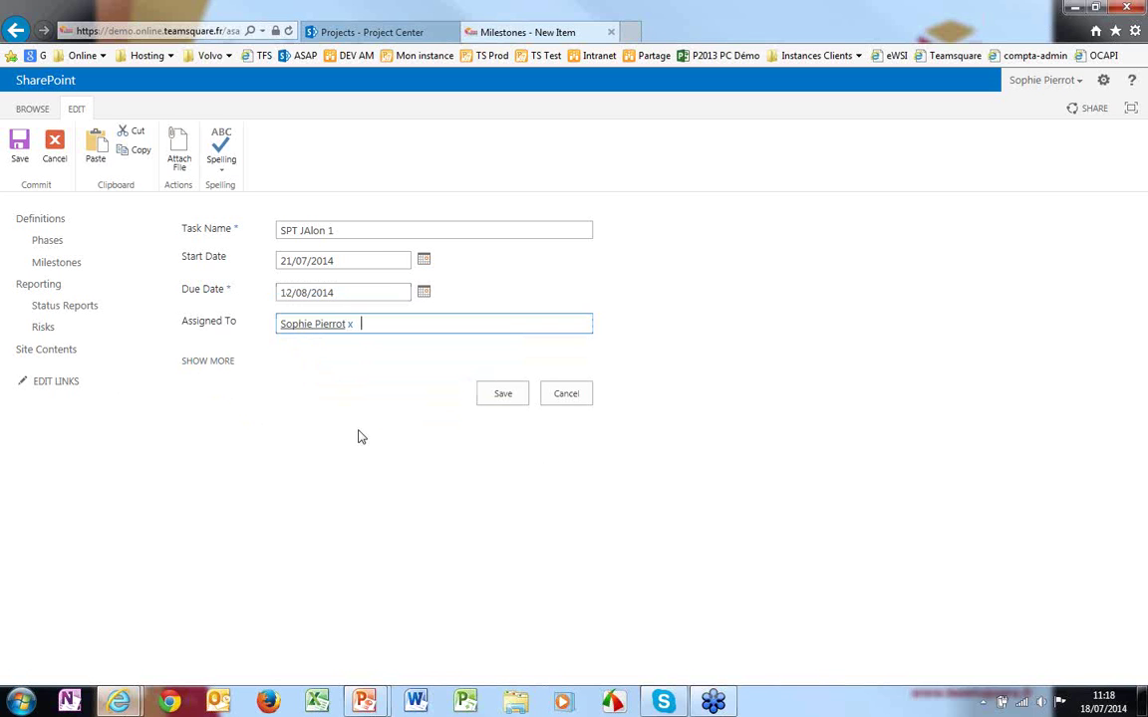
left_click(501, 394)
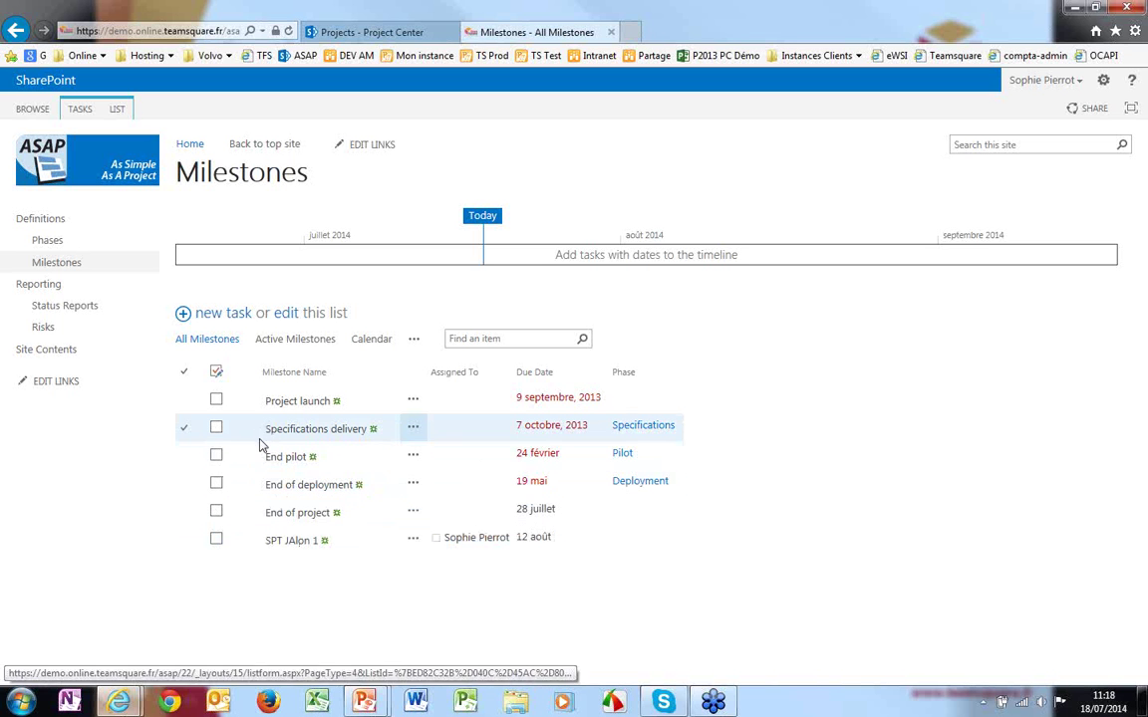
- Add the Specifications delivery, End of project and Project launch milestones to the timeline
left_click(413, 430)
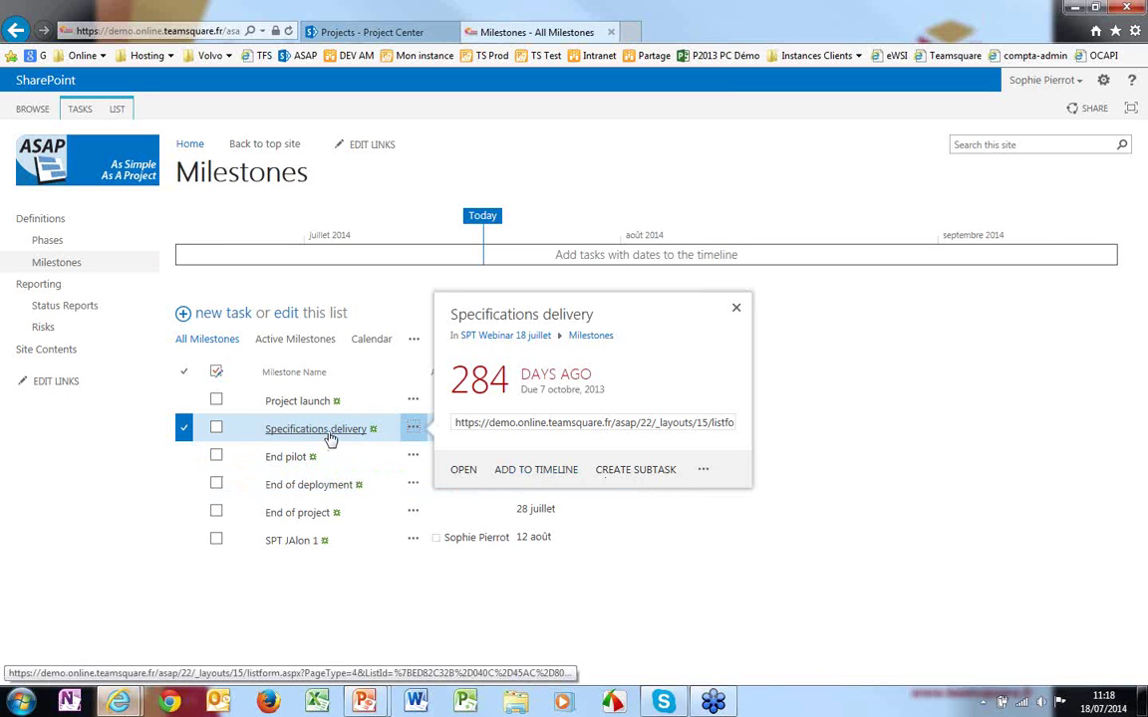
left_click(536, 472)
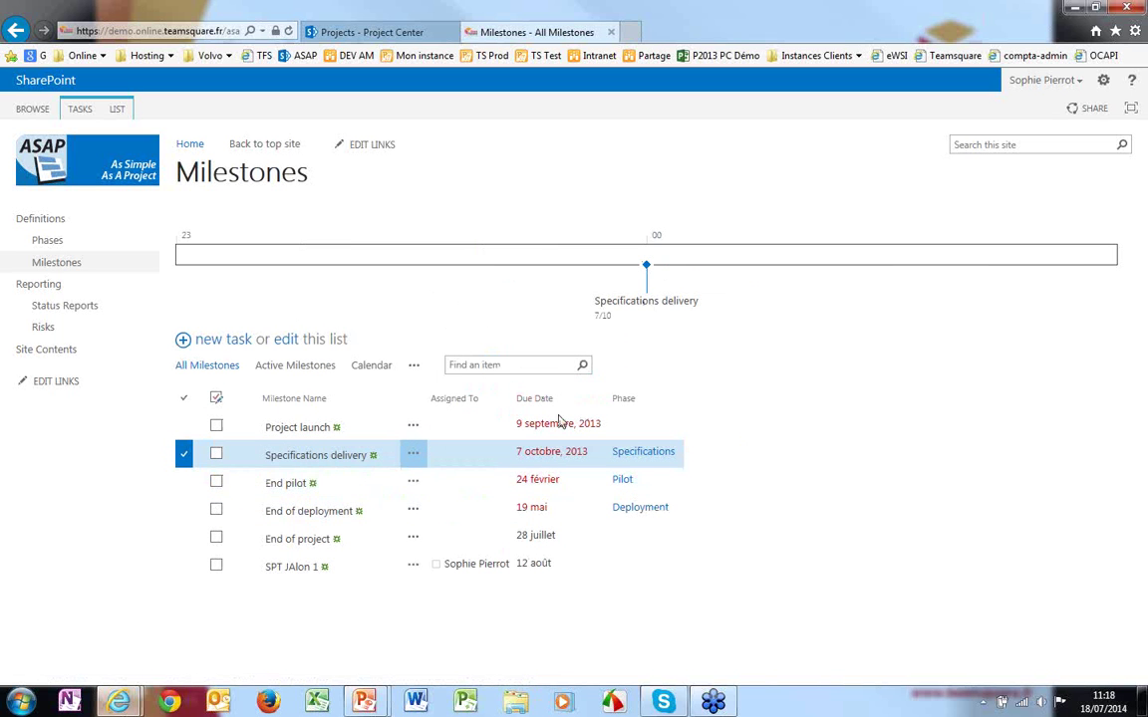
left_click(411, 539)
left_click(543, 649)
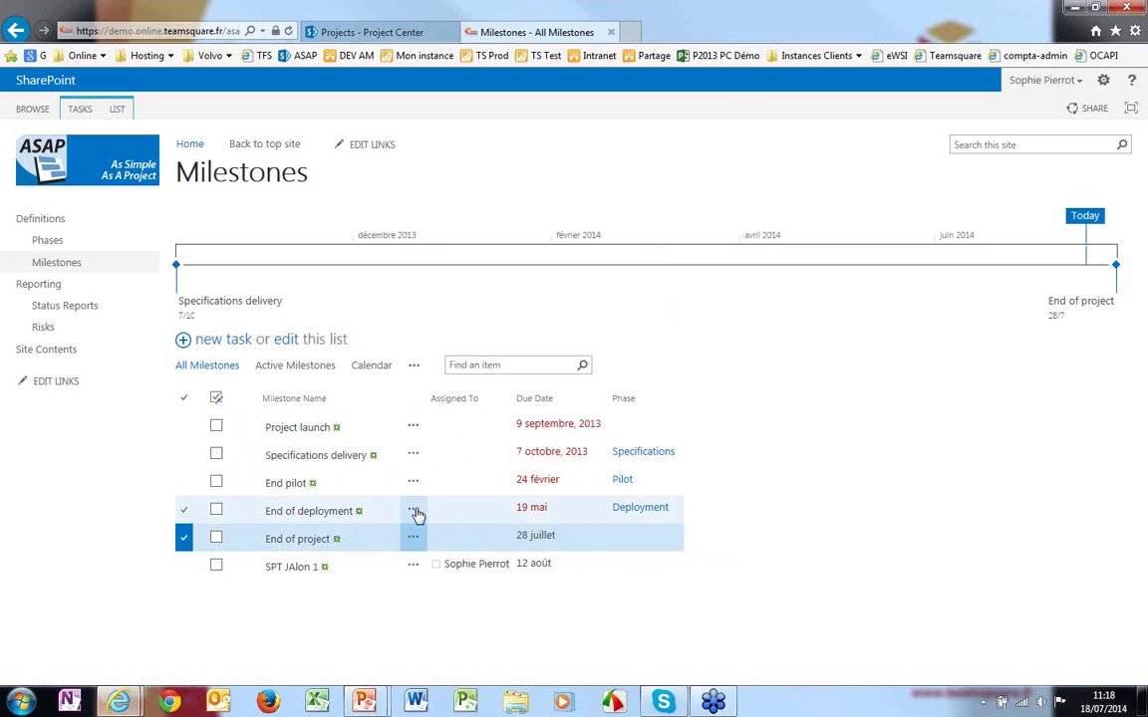
left_click(413, 428)
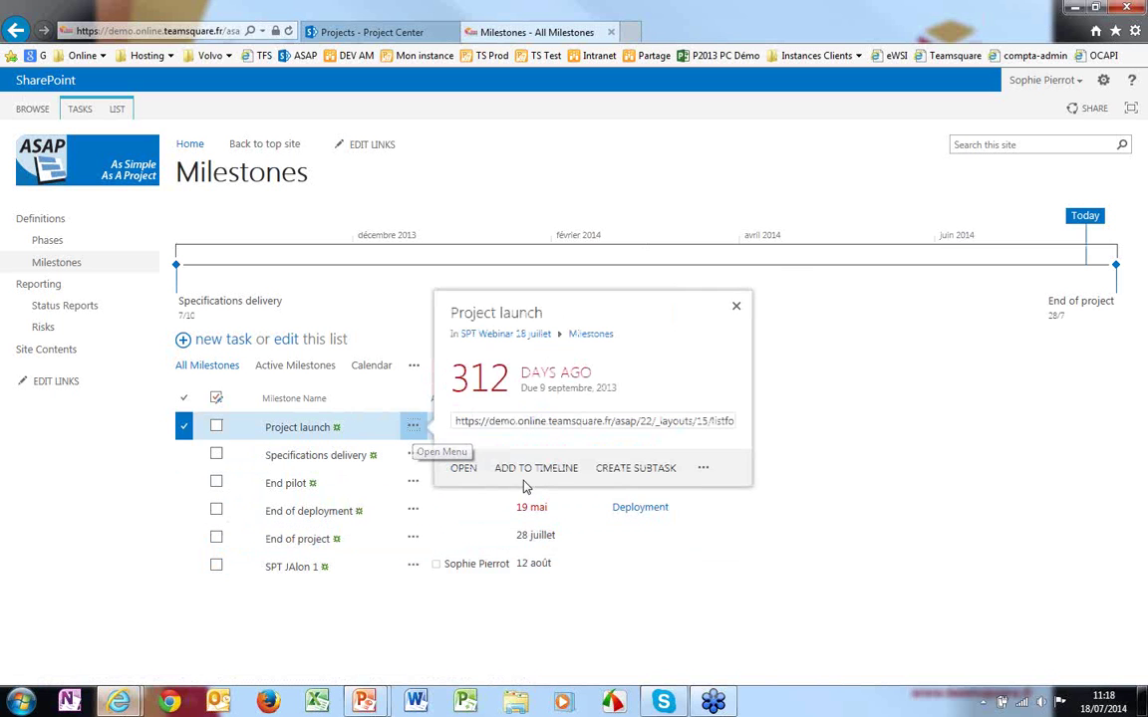
left_click(535, 464)
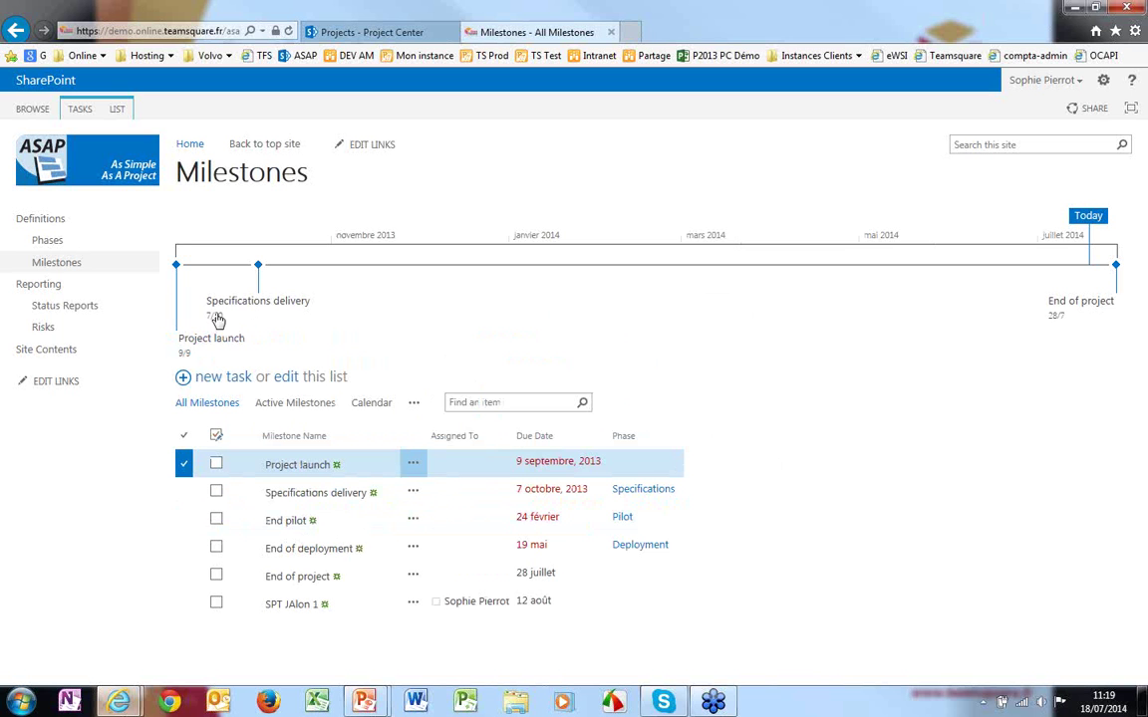
- Shift the Specifications delivery and Project launch labels rightward along the timeline and fill the timeline bar with green
left_click_drag(249, 305, 330, 303)
left_click_drag(216, 343, 264, 339)
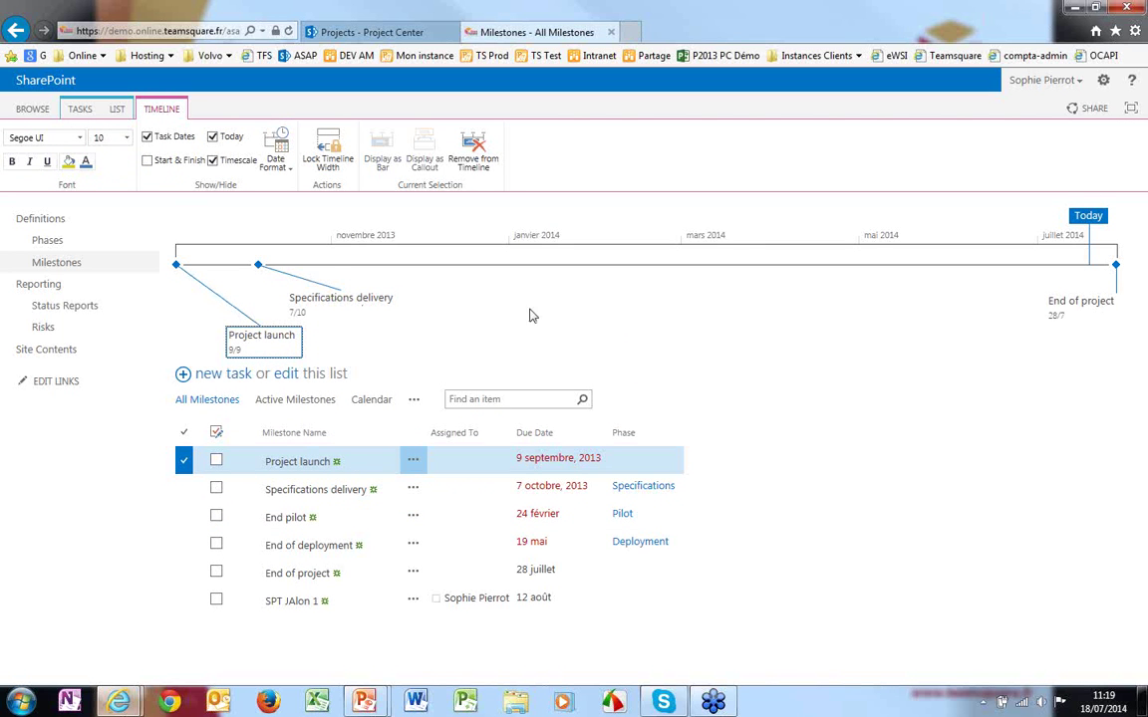
left_click(259, 270)
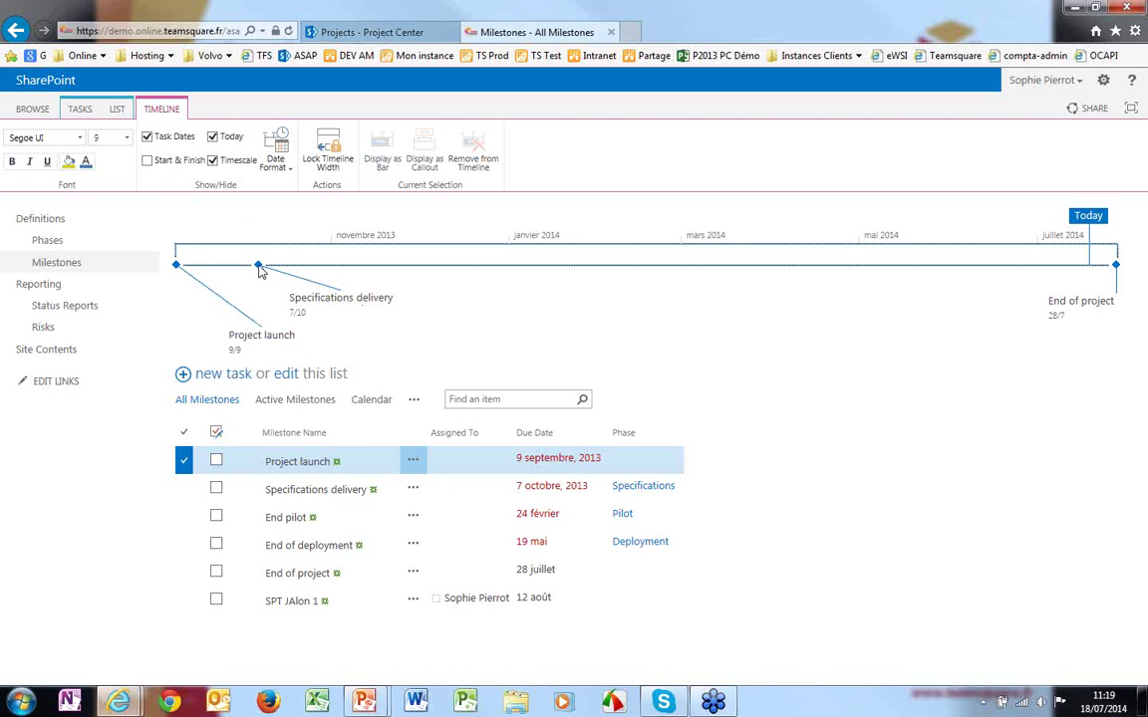
left_click(69, 162)
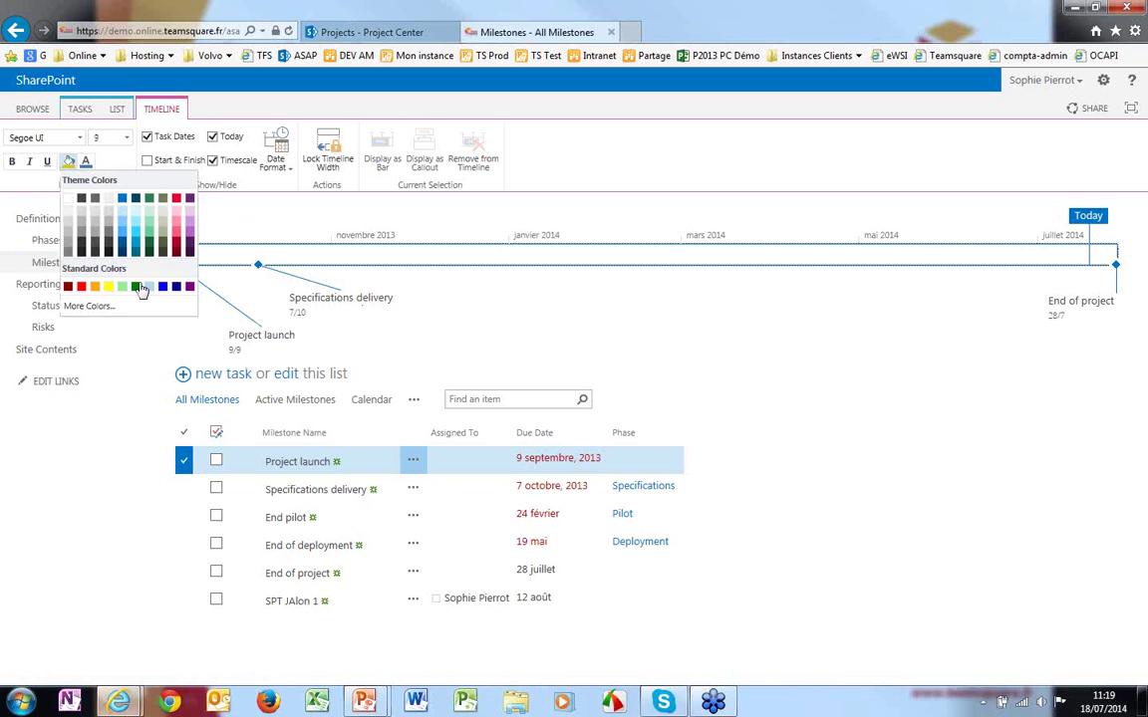
left_click(135, 286)
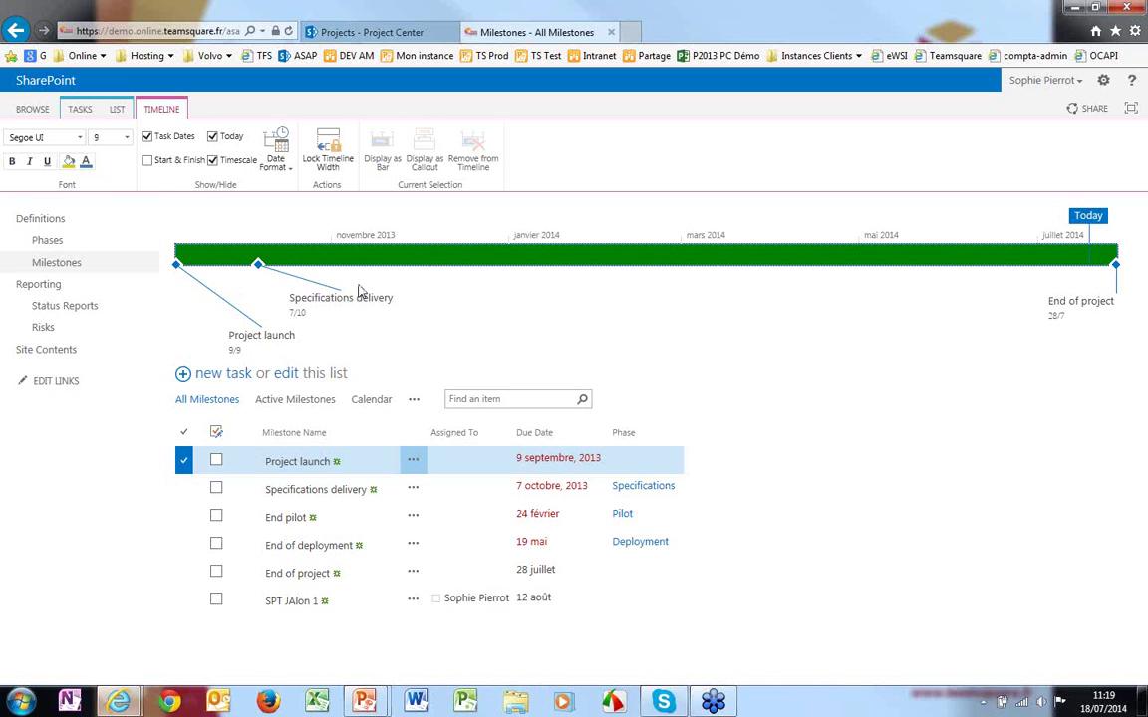
- Colour the Specifications delivery marker on the timeline, first trying blue and settling on purple
left_click(260, 268)
left_click(260, 269)
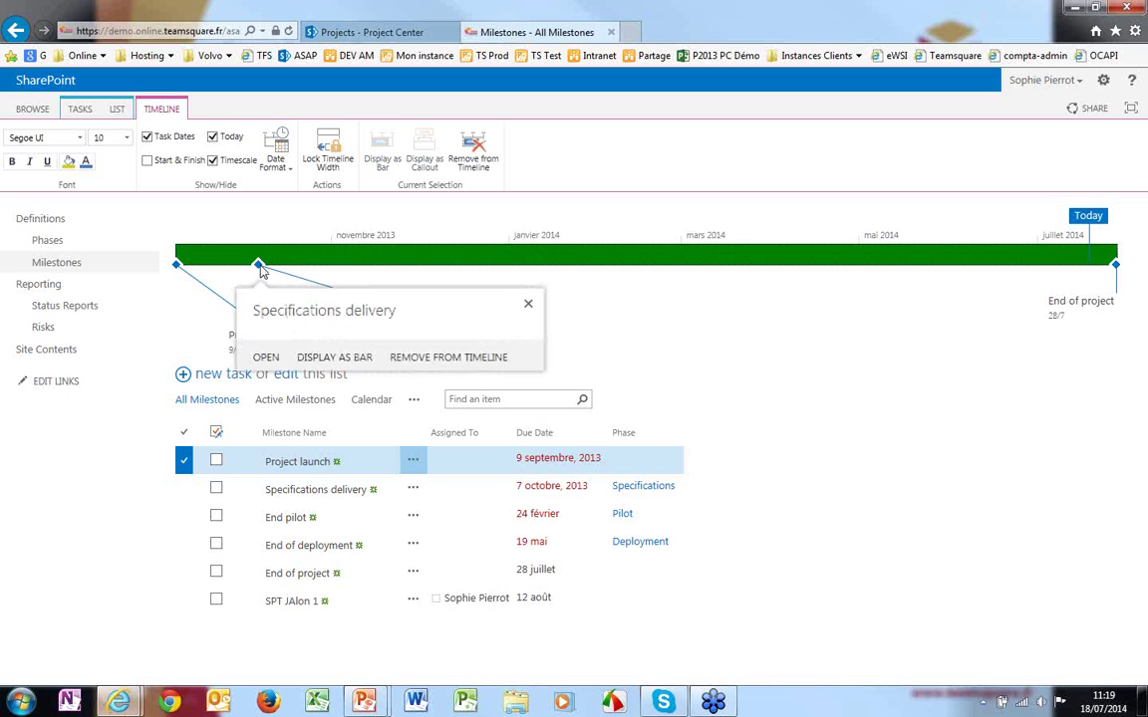
left_click(68, 161)
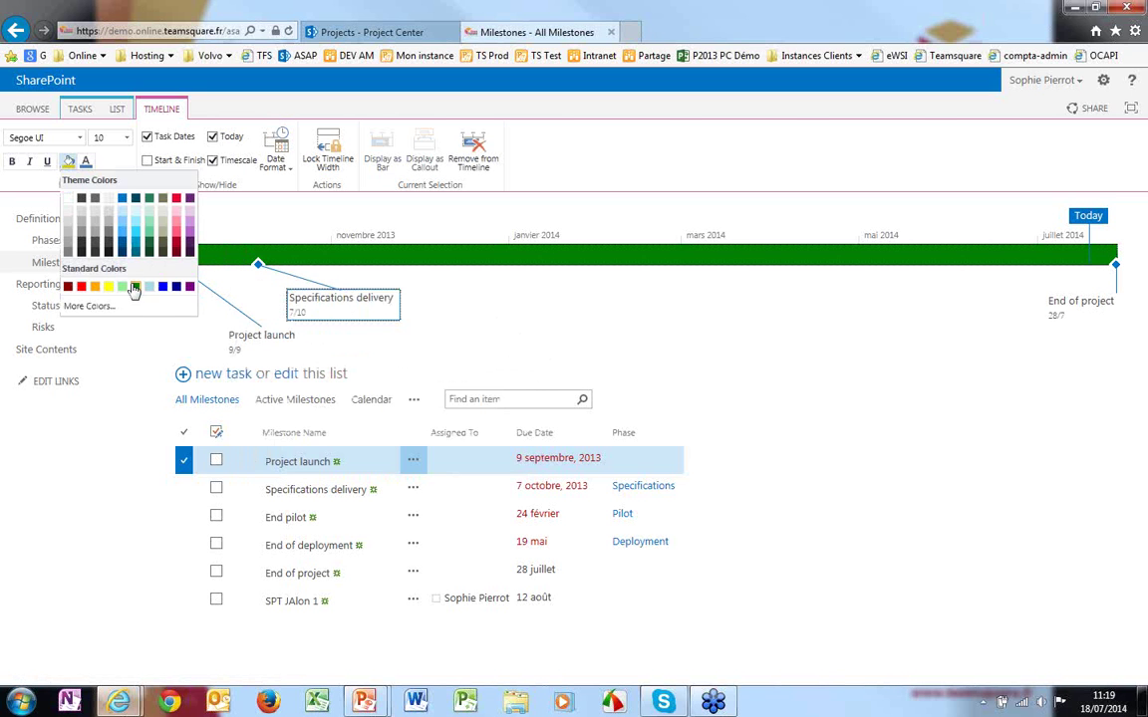
left_click(163, 287)
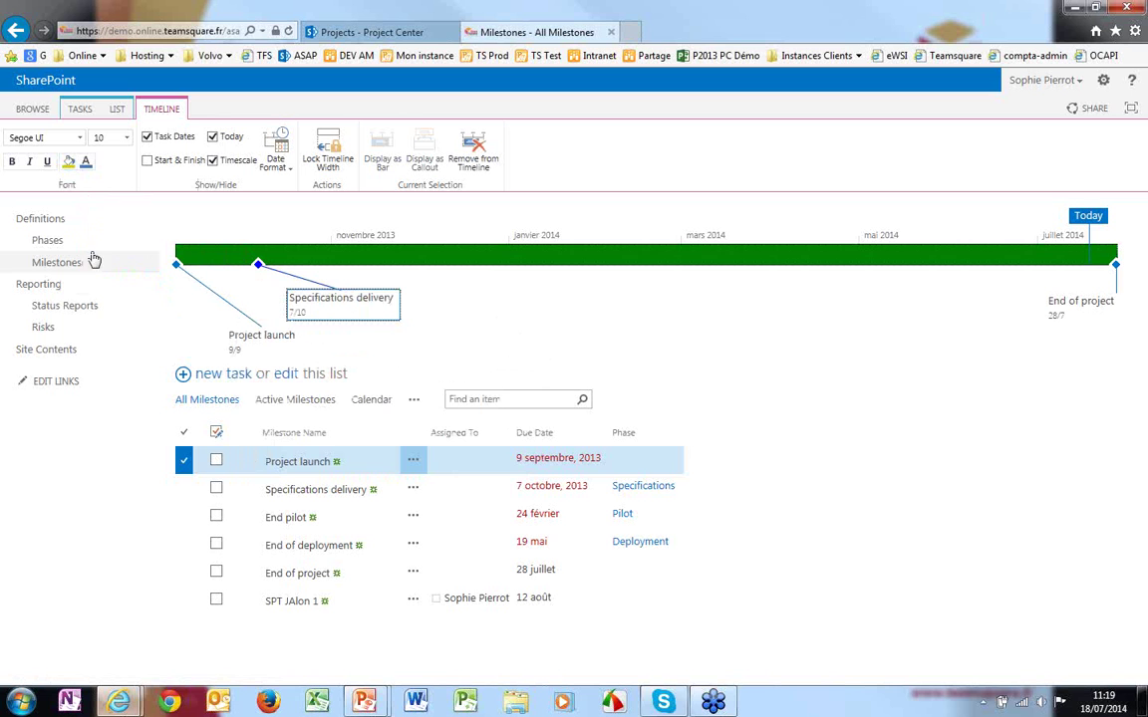
left_click(68, 161)
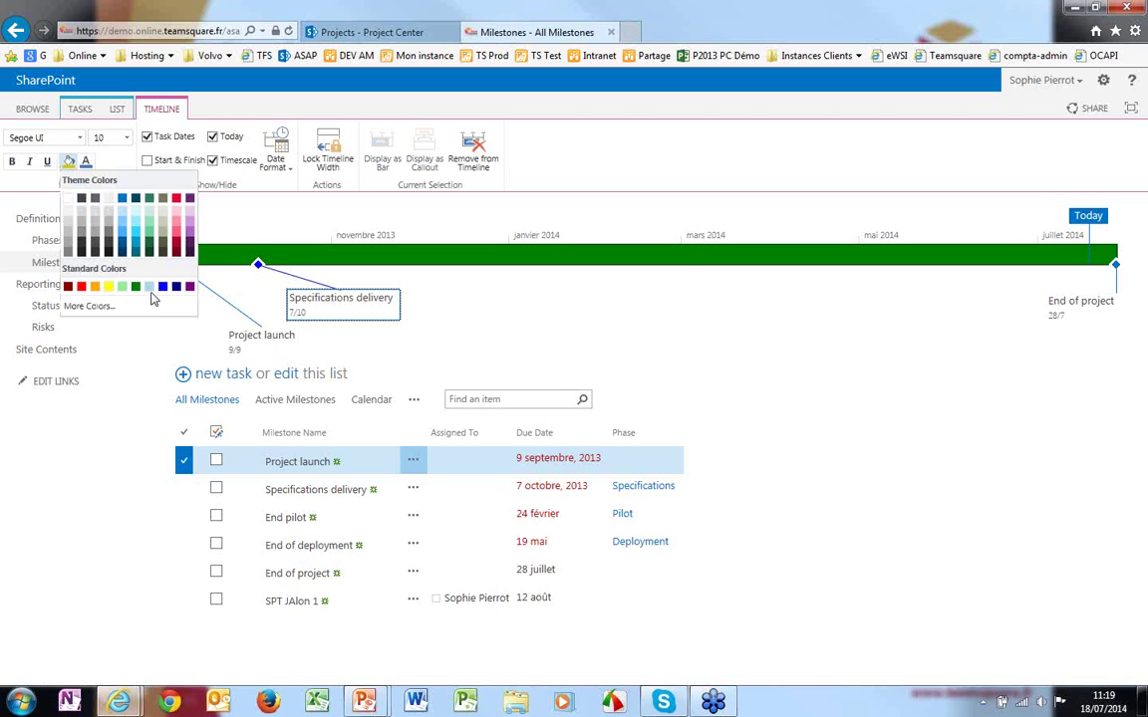
left_click(191, 288)
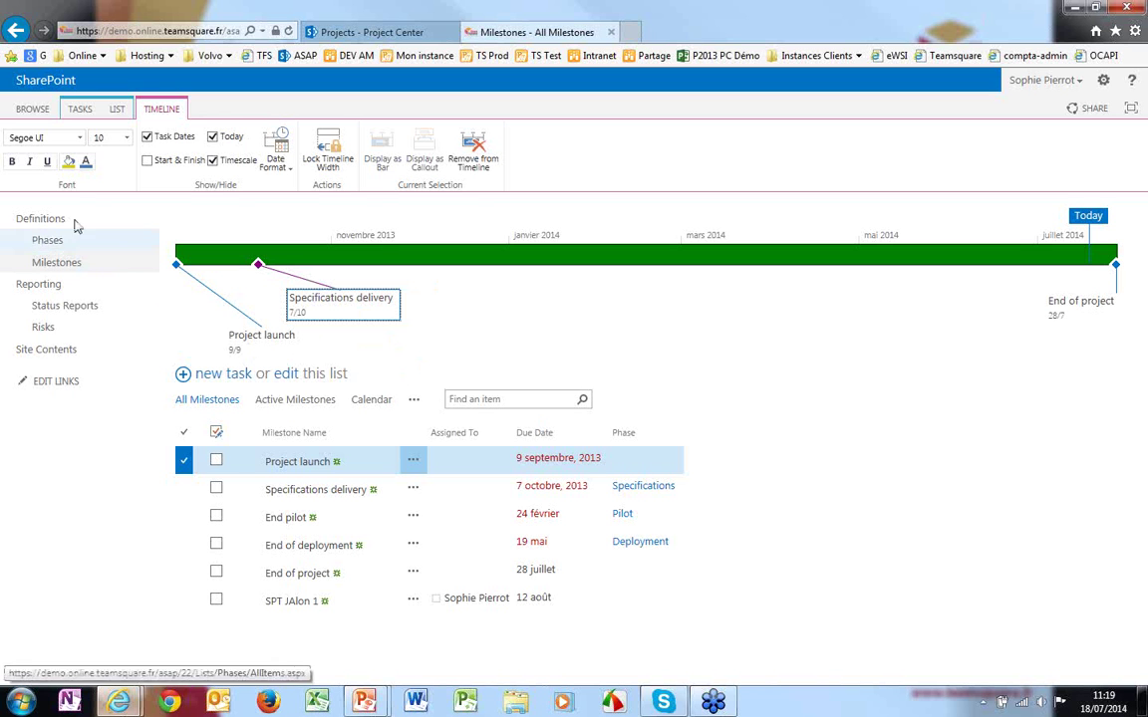
- Return to the project site's home page and review its milestones and documents
left_click(33, 108)
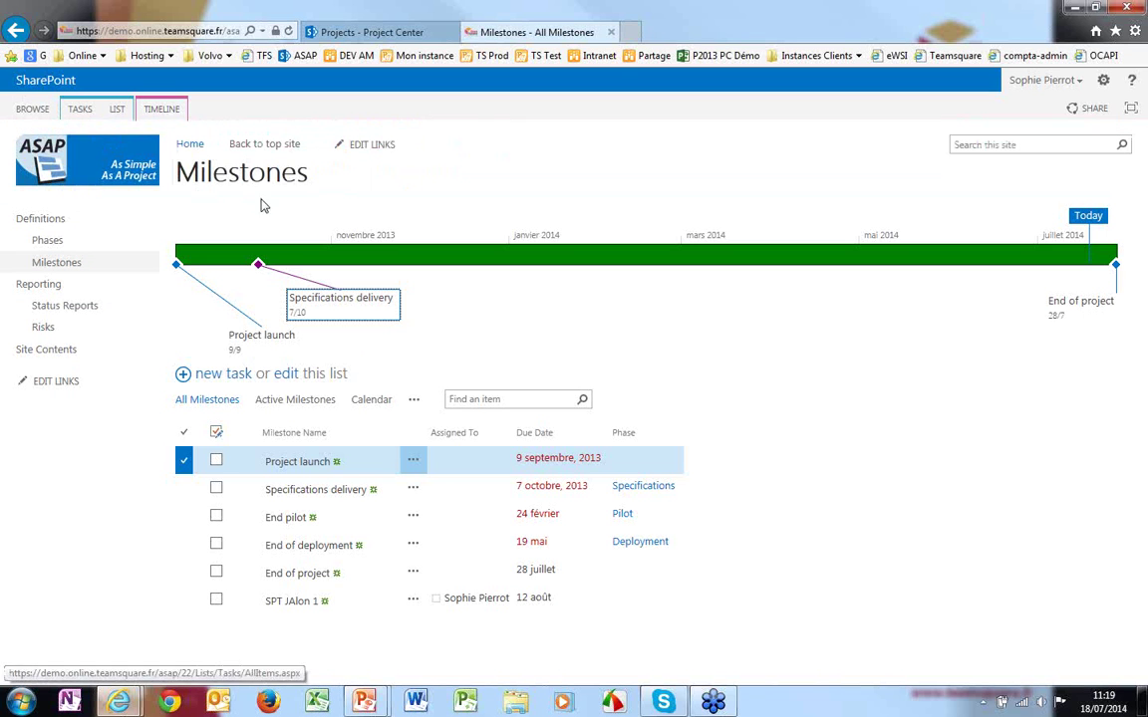
left_click(187, 144)
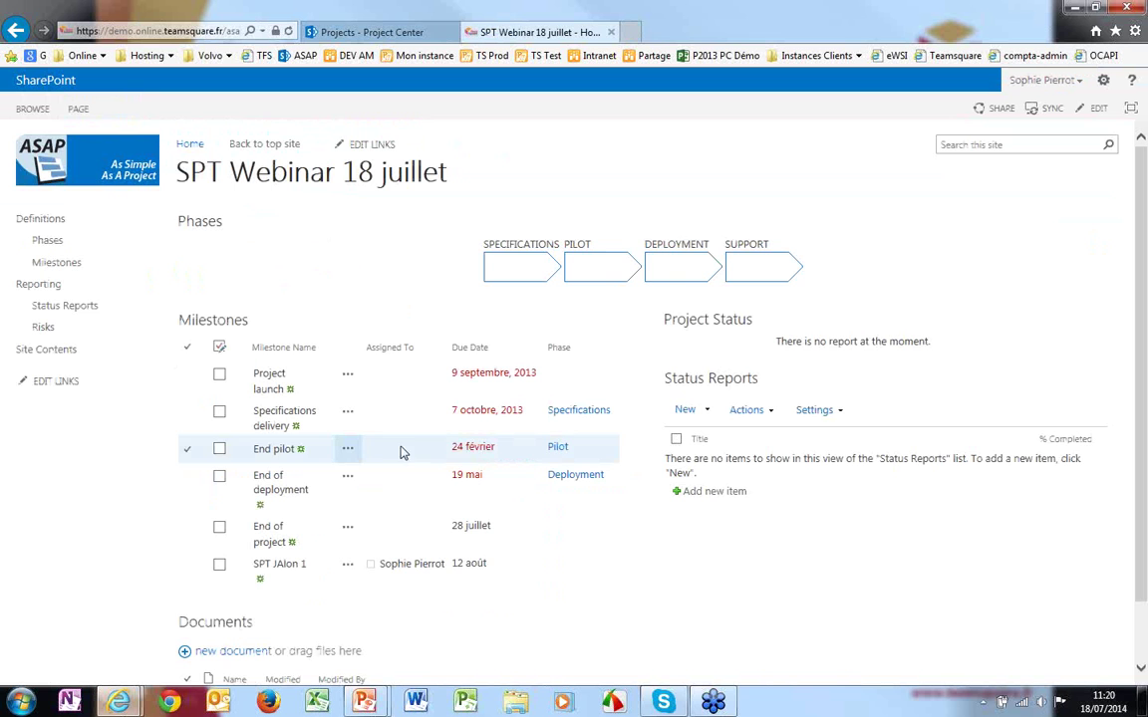
scroll(170, 582, "down", 2)
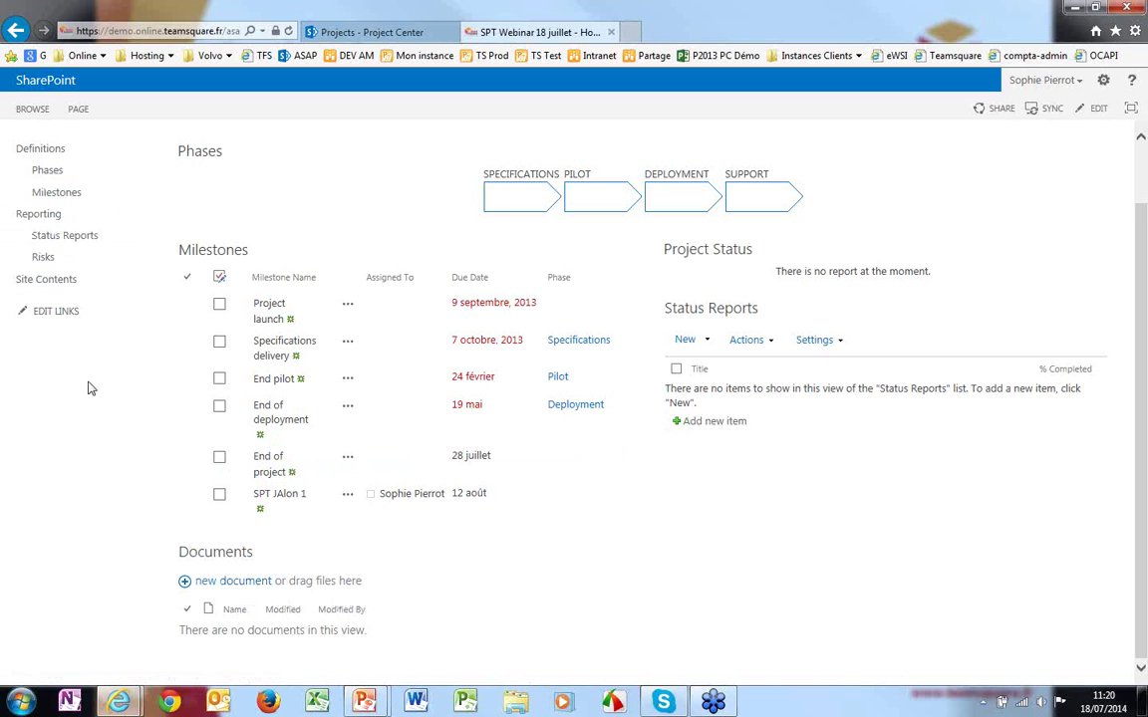
- Upload the Word file Cas jardin_FR_JUIL2012 from the desktop to the project site's Documents library
scroll(87, 394, "up", 2)
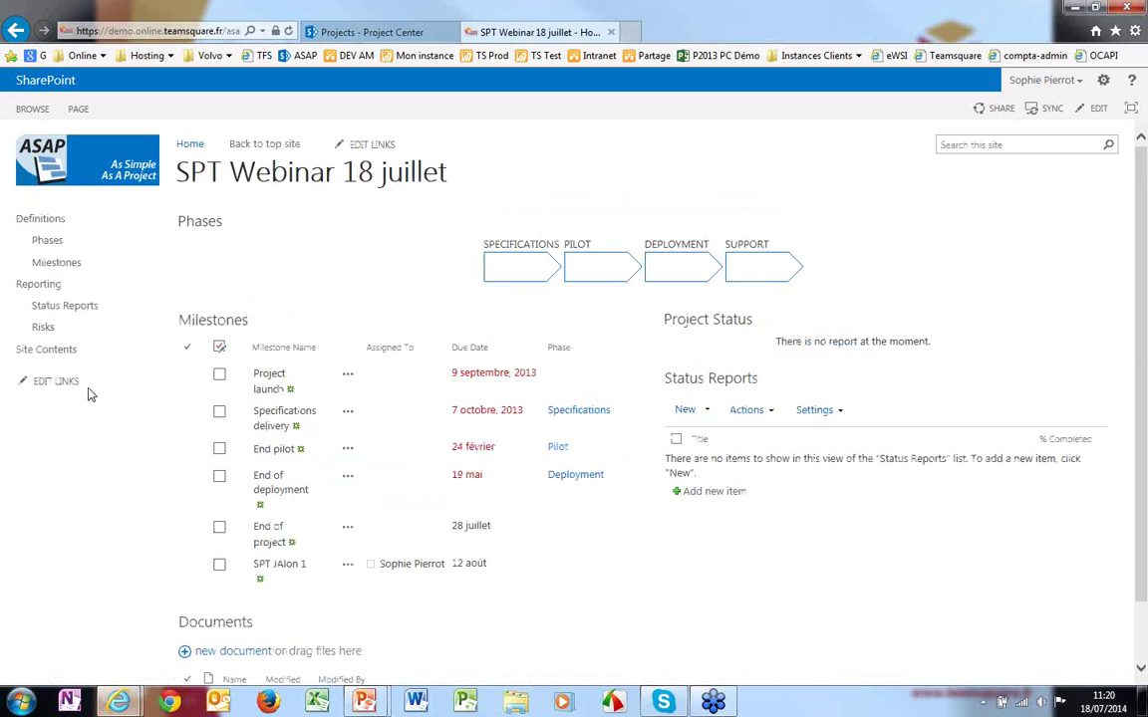
left_click(228, 622)
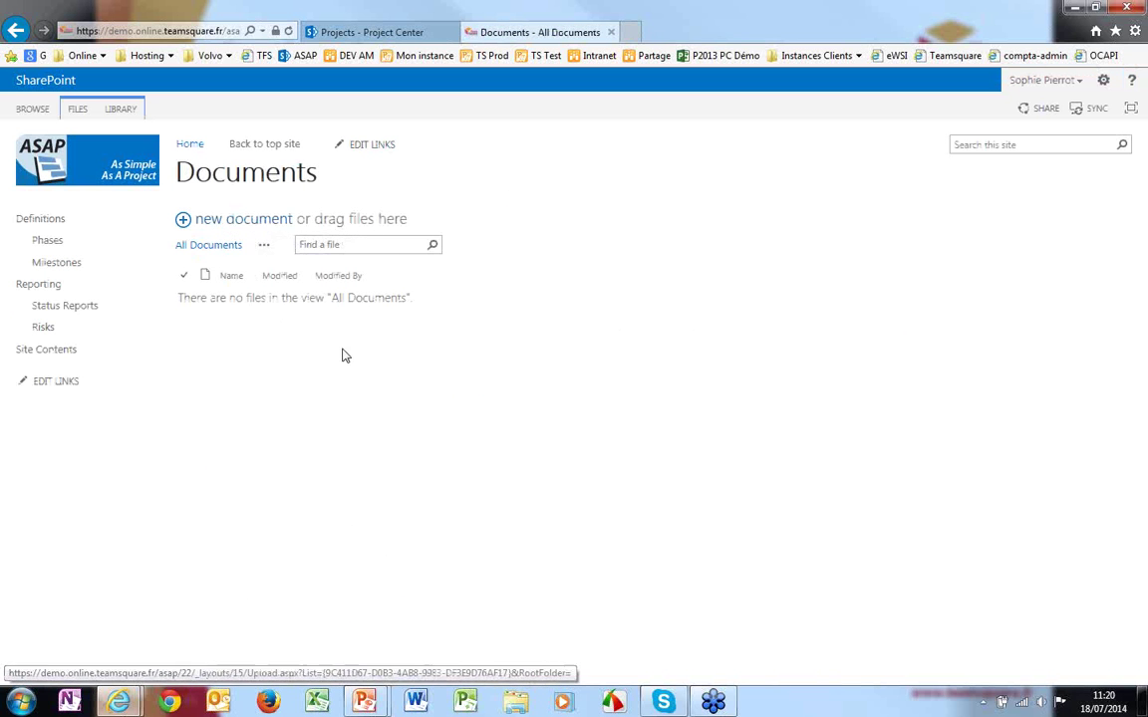
left_click(237, 227)
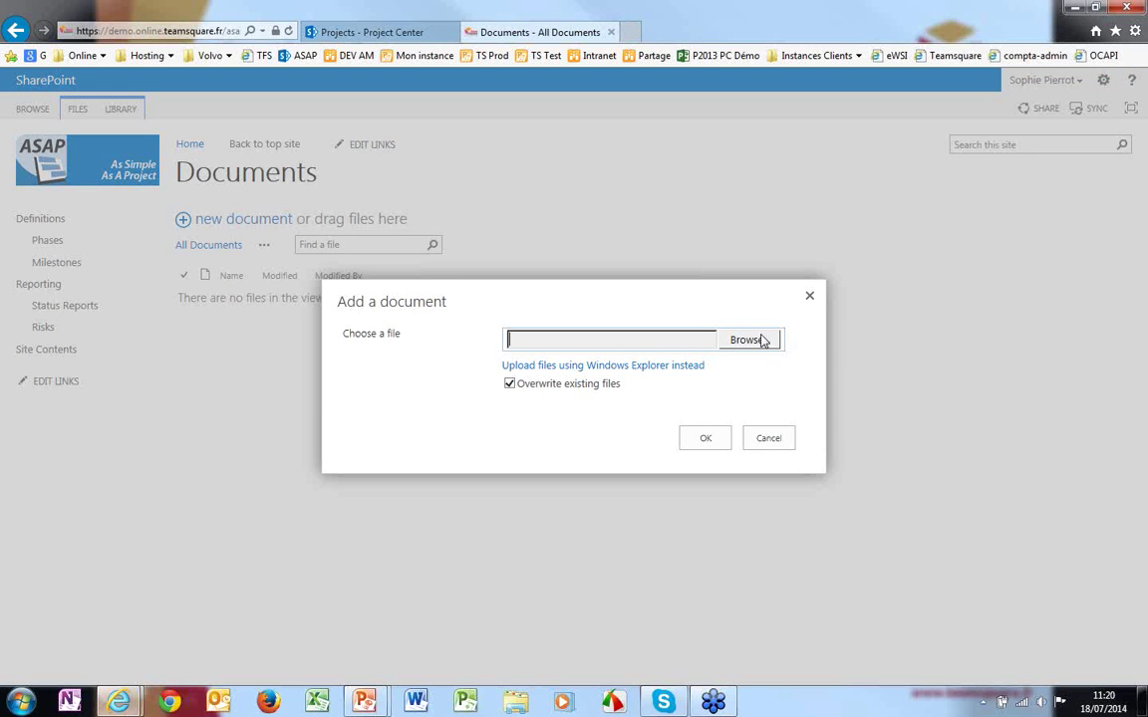
left_click(516, 343)
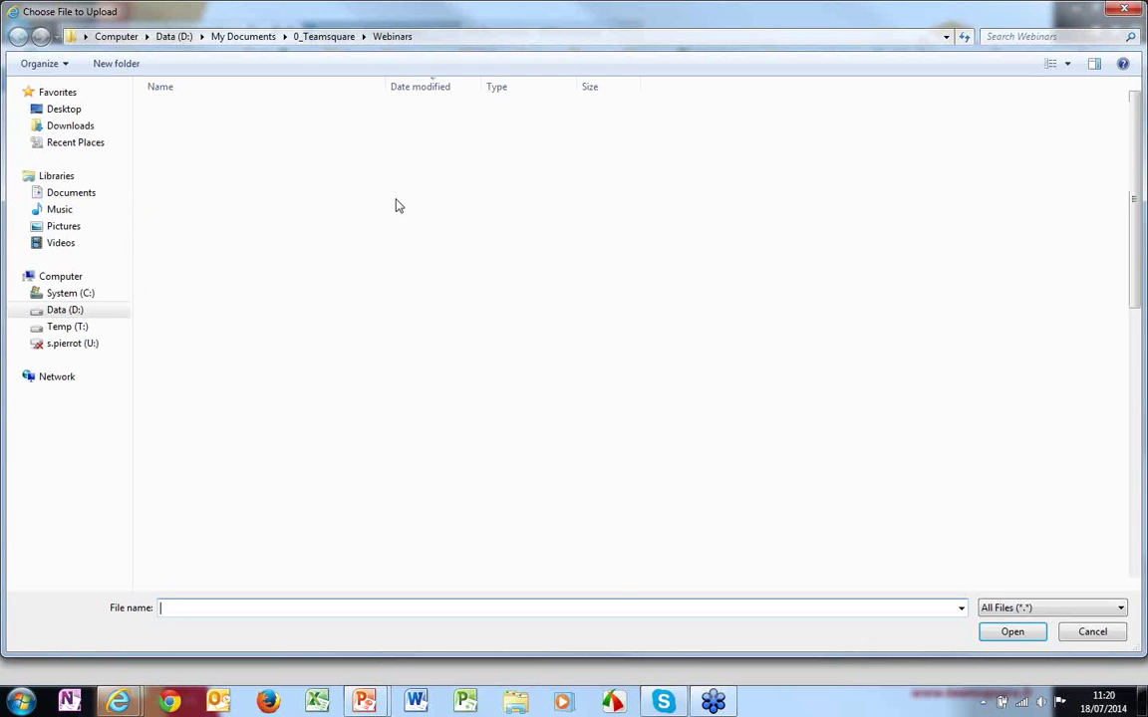
left_click(62, 109)
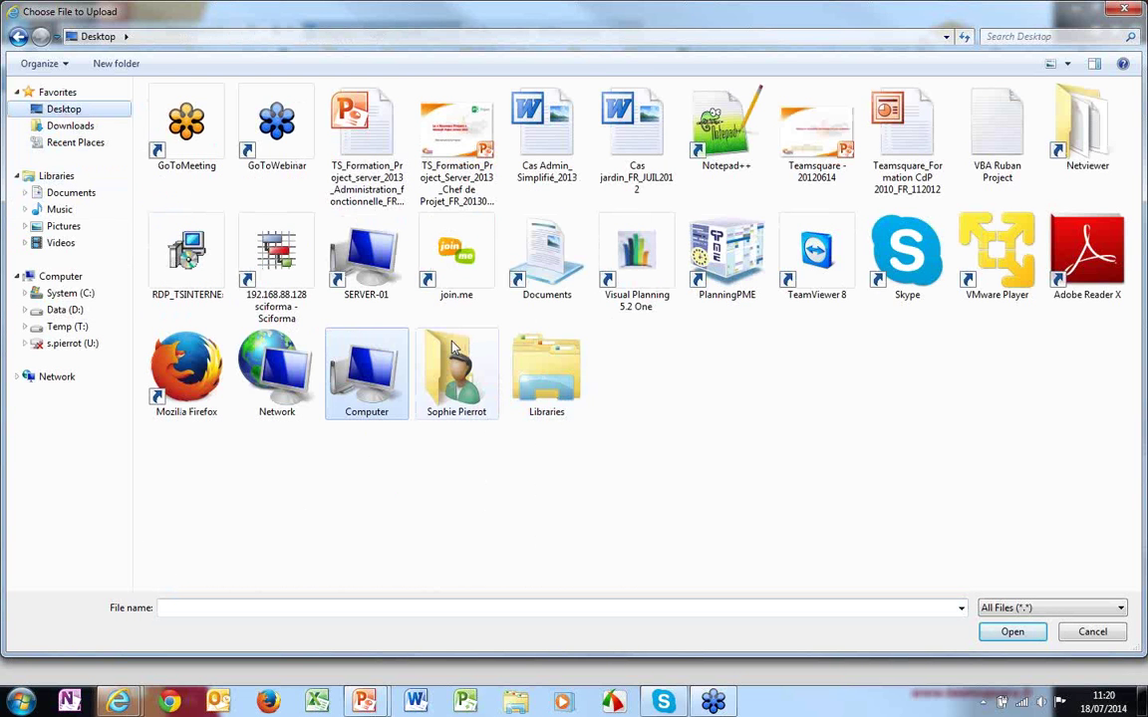
left_click(636, 139)
left_click(1012, 632)
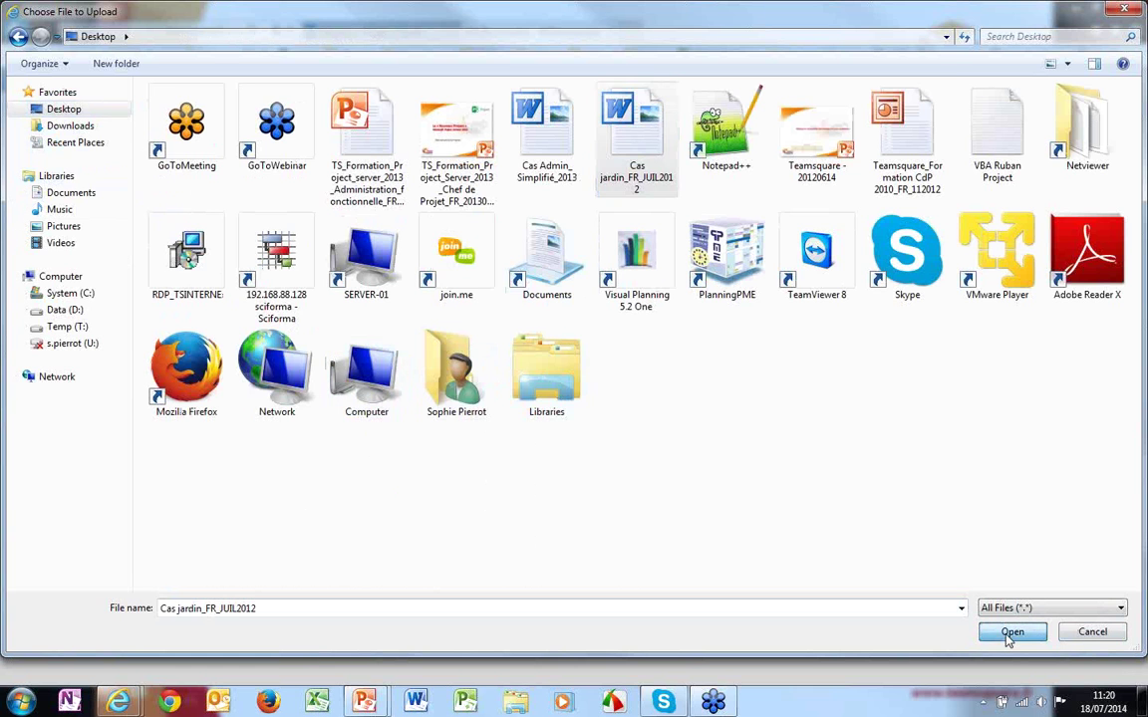
left_click(698, 441)
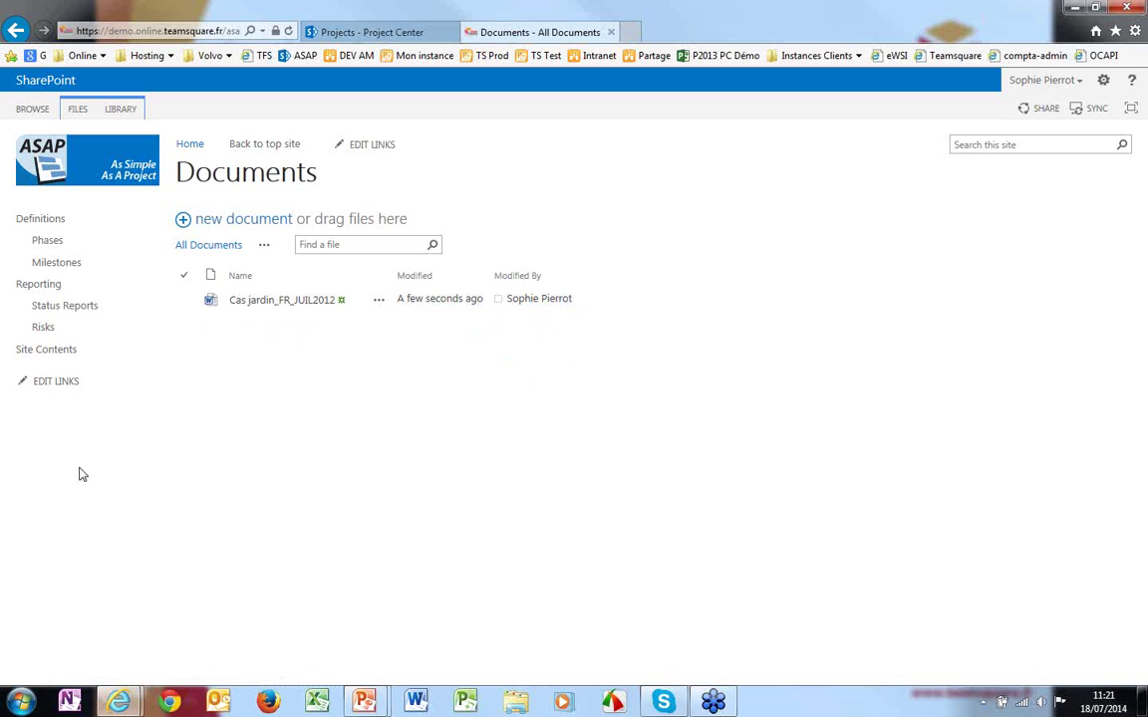
- Start a new item in the project's Risks list and title it Risk 1
left_click(46, 329)
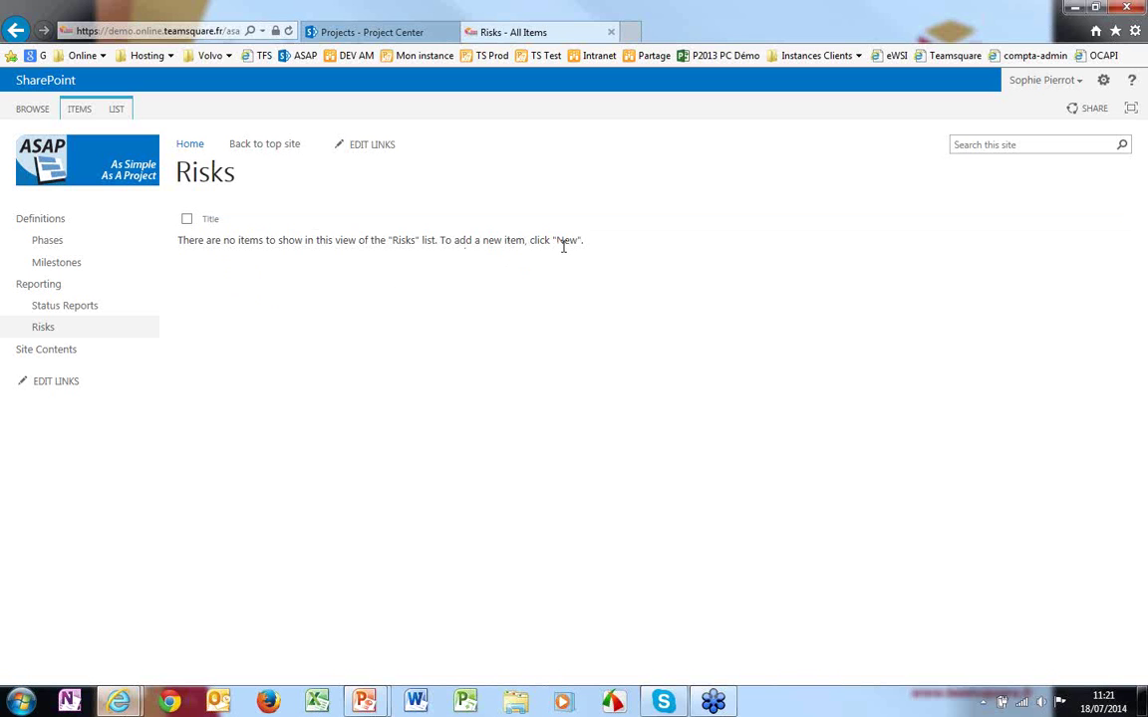
left_click(79, 110)
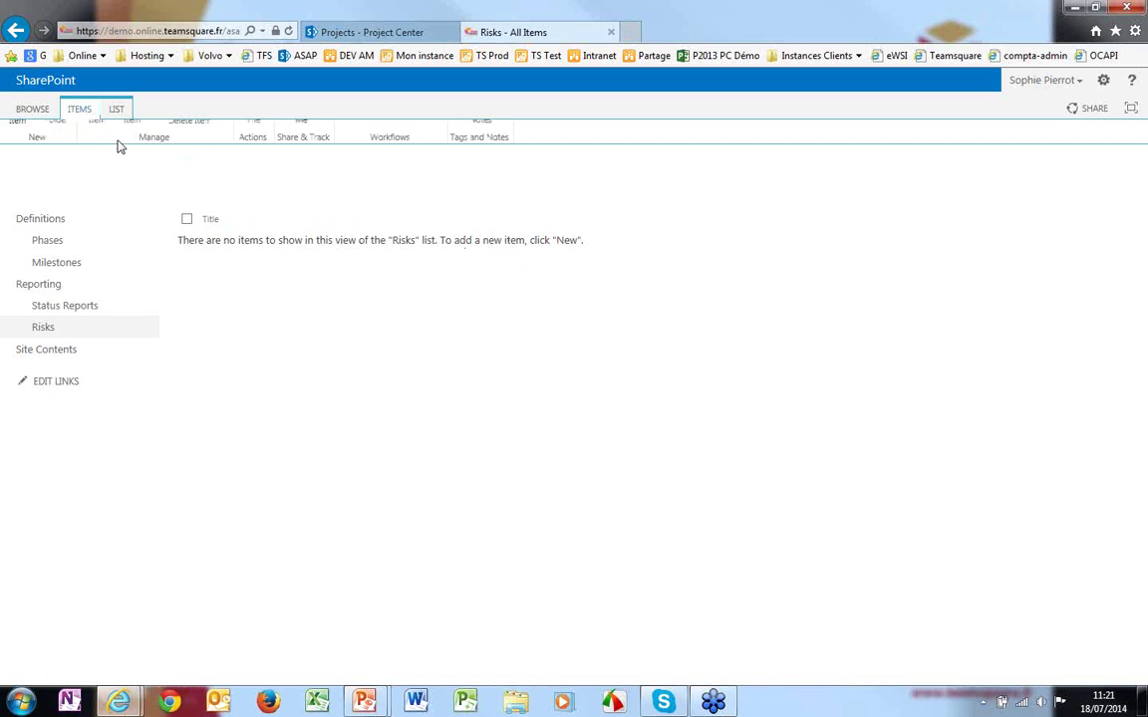
left_click(20, 149)
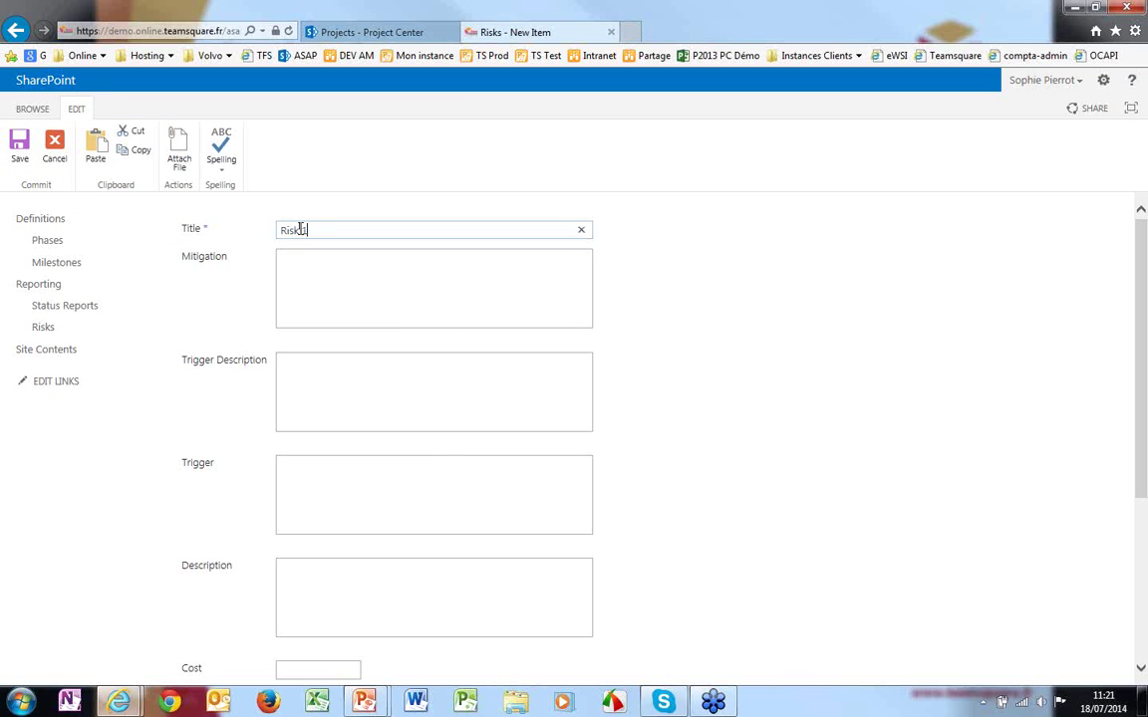
left_click(315, 268)
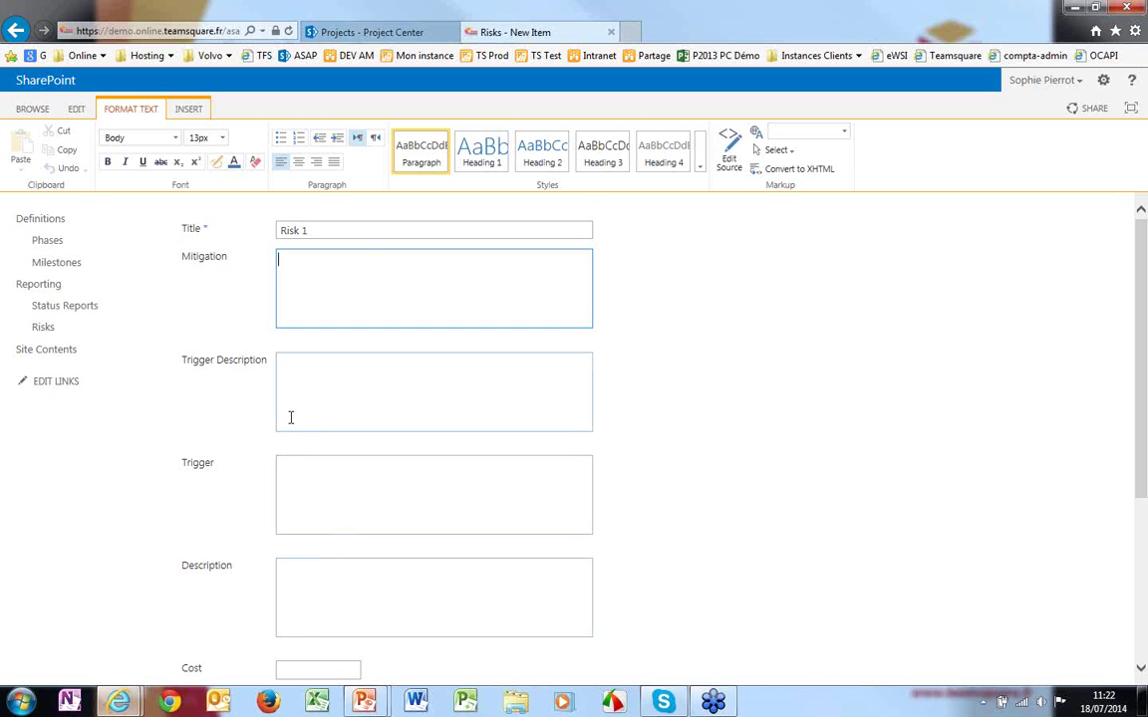
- Set the risk's cost to 2000 and its probability to 10 %, and save the risk
scroll(312, 418, "down", 1)
scroll(312, 419, "down", 2)
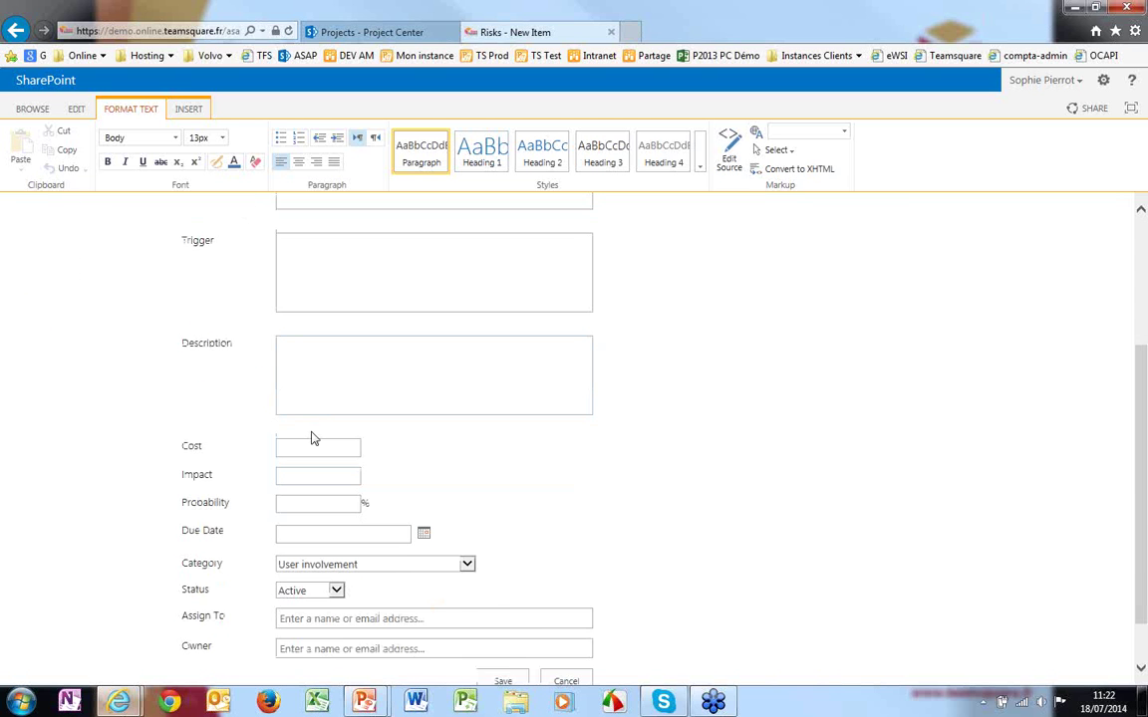
scroll(289, 419, "down", 1)
left_click(301, 389)
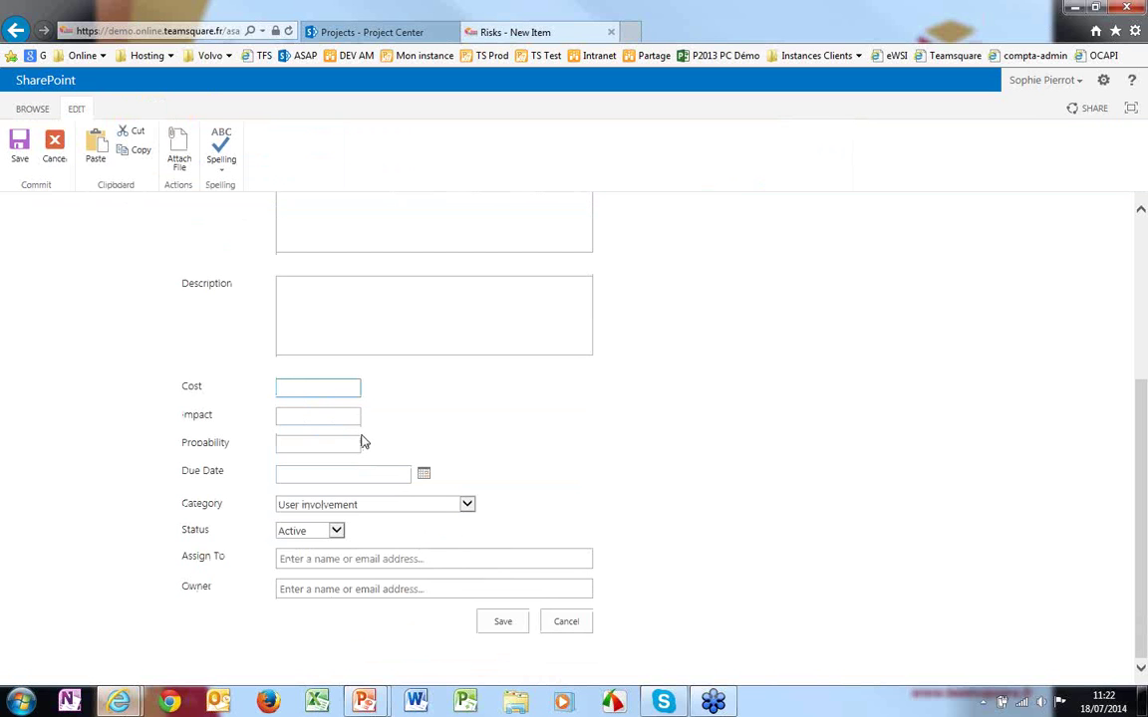
type("2000")
key("Tab")
left_click(335, 441)
type("10")
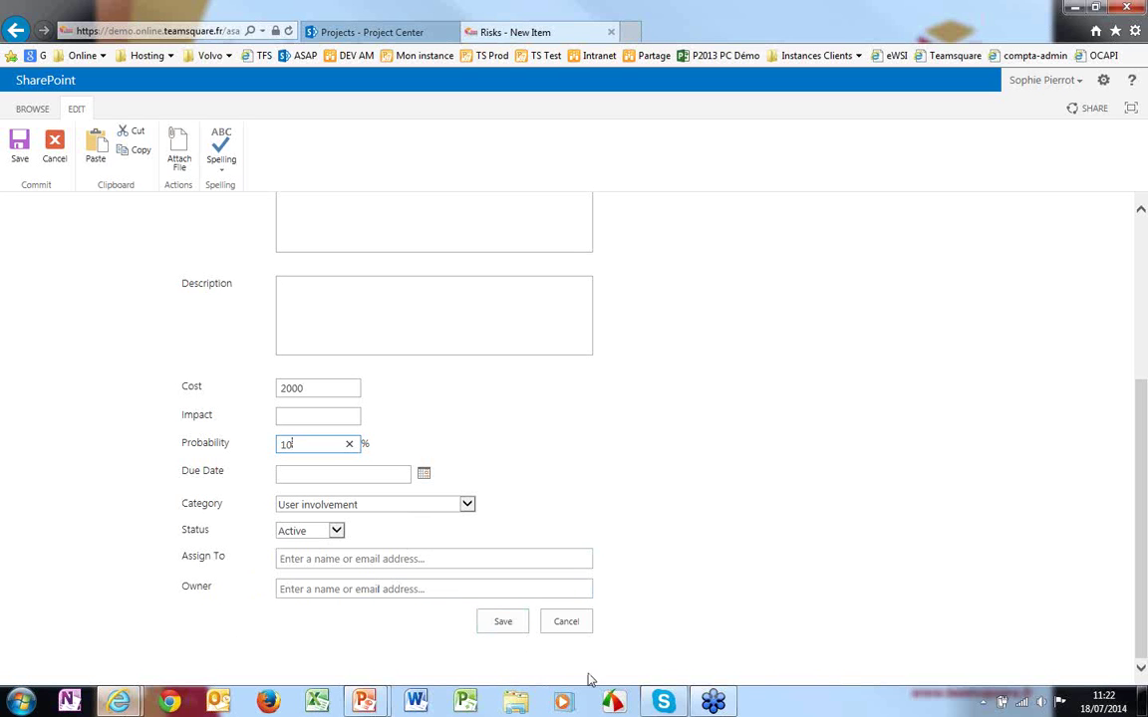
left_click(503, 621)
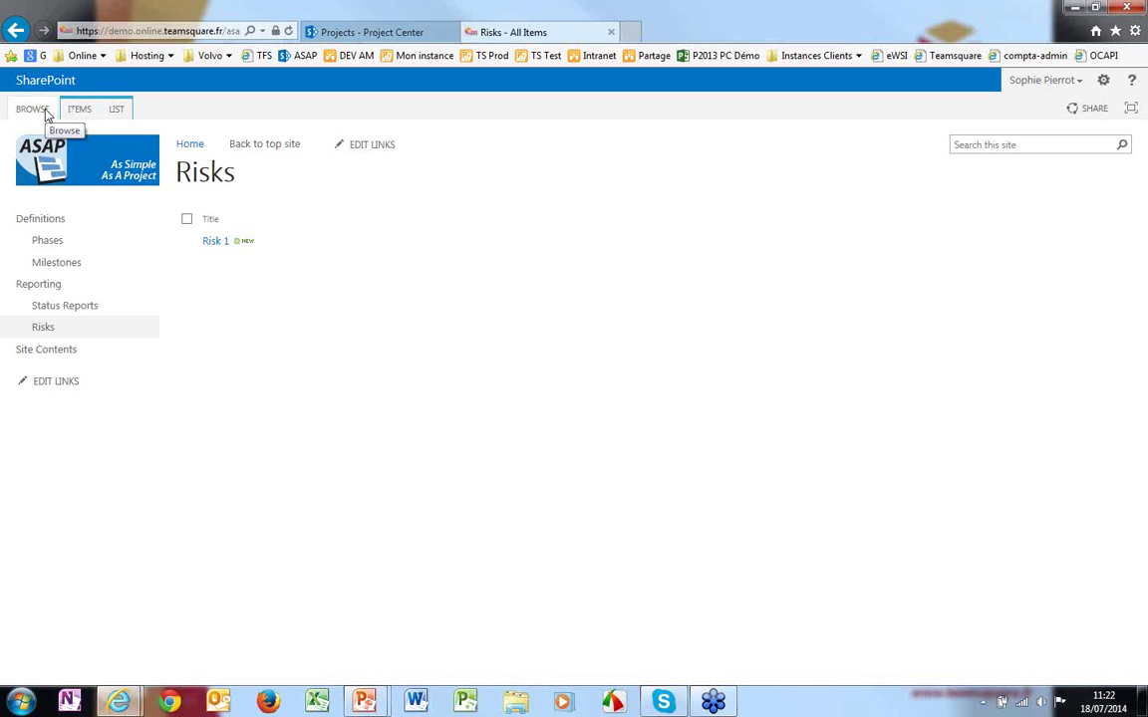
- Start a new item in the Status Reports list and set its completion to 40 %
left_click(72, 307)
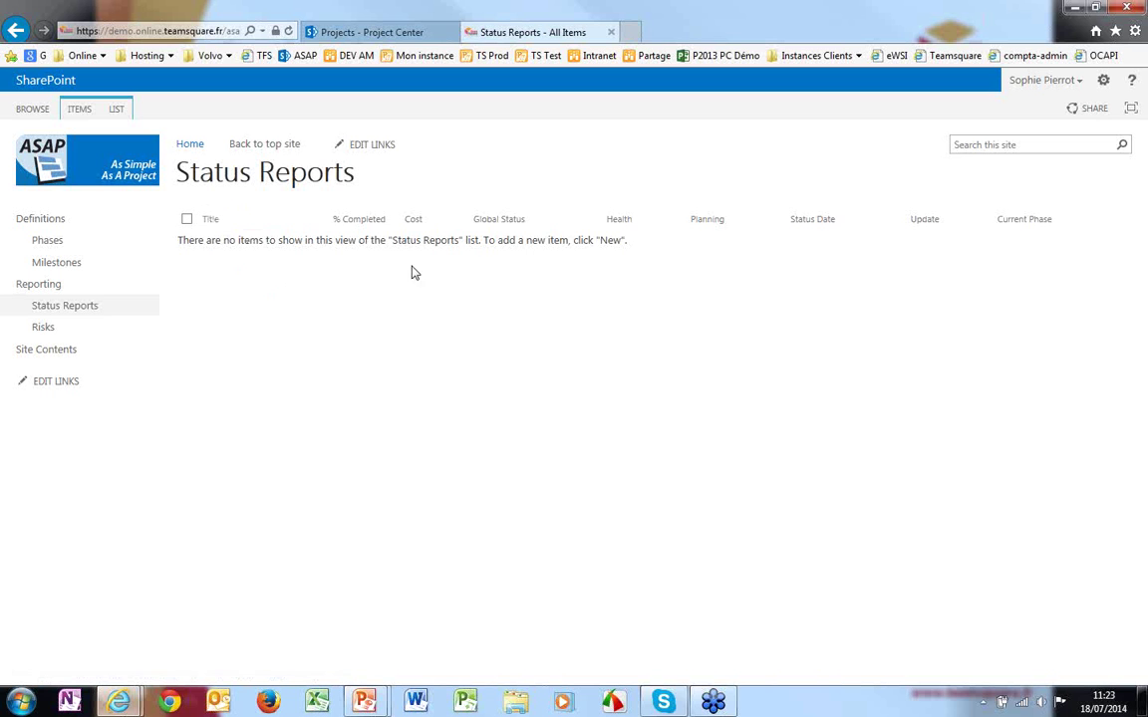
left_click(22, 110)
left_click(74, 113)
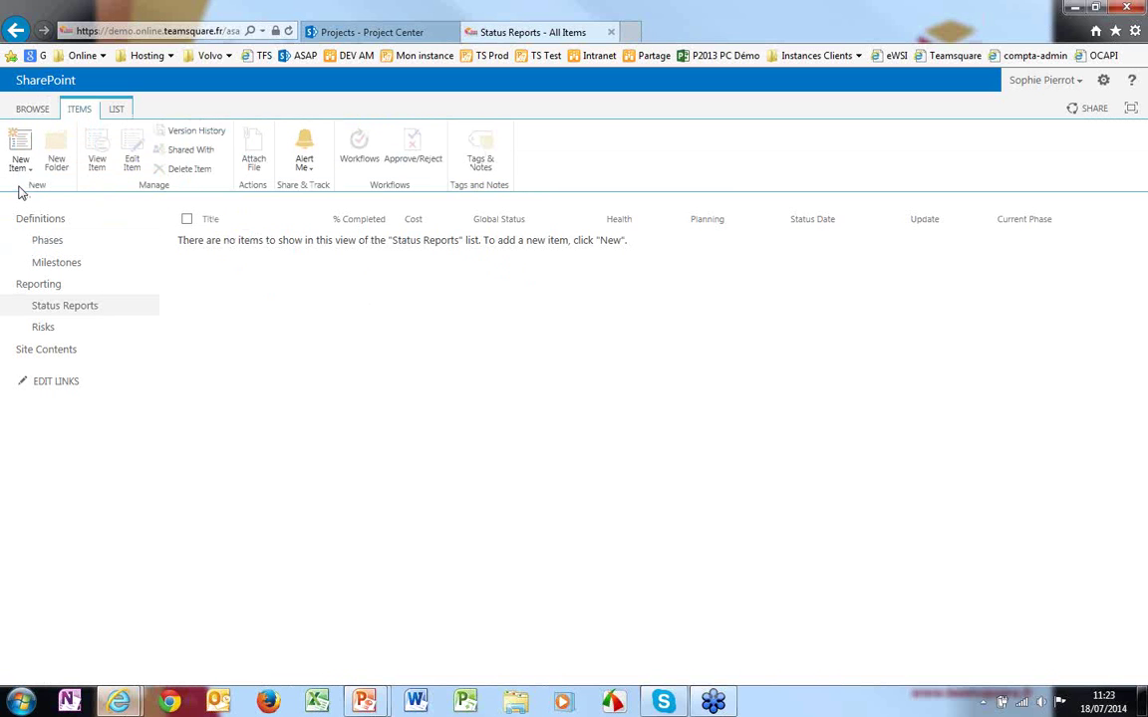
left_click(21, 151)
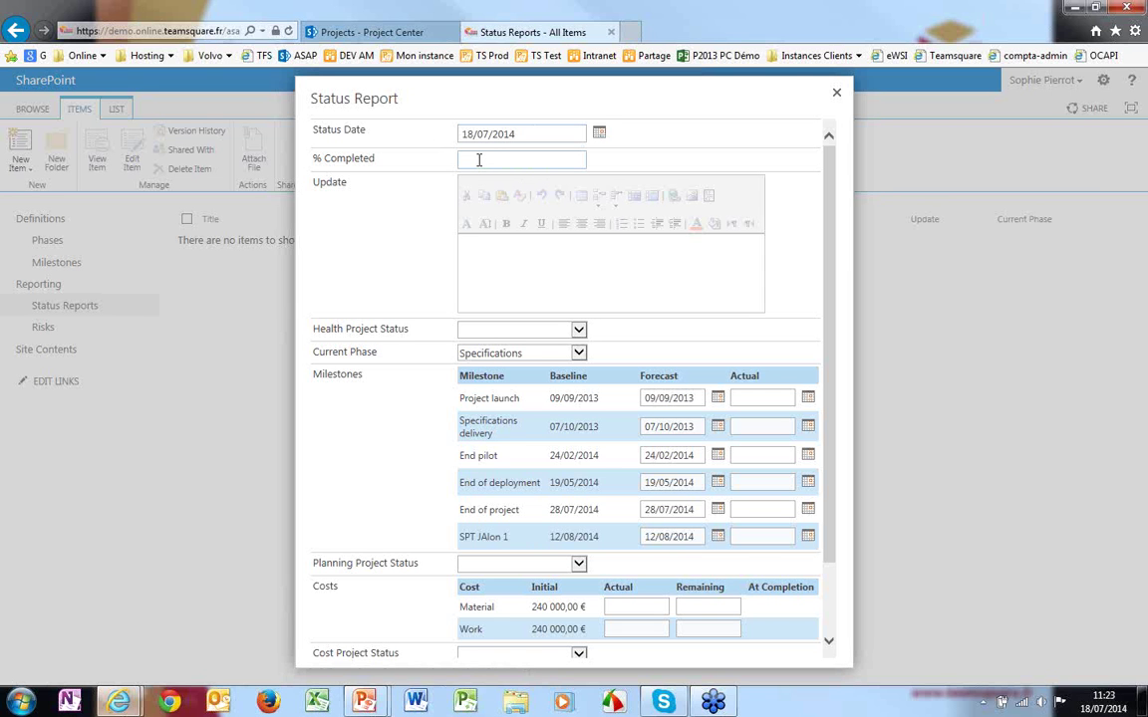
type("40")
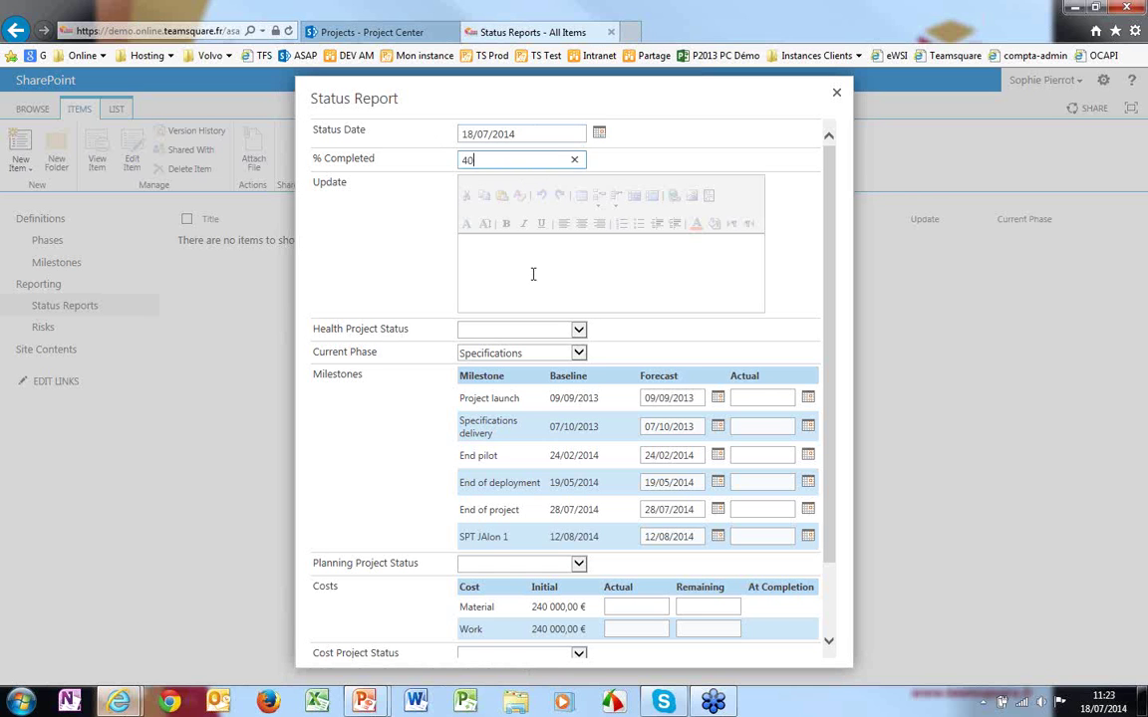
left_click(590, 276)
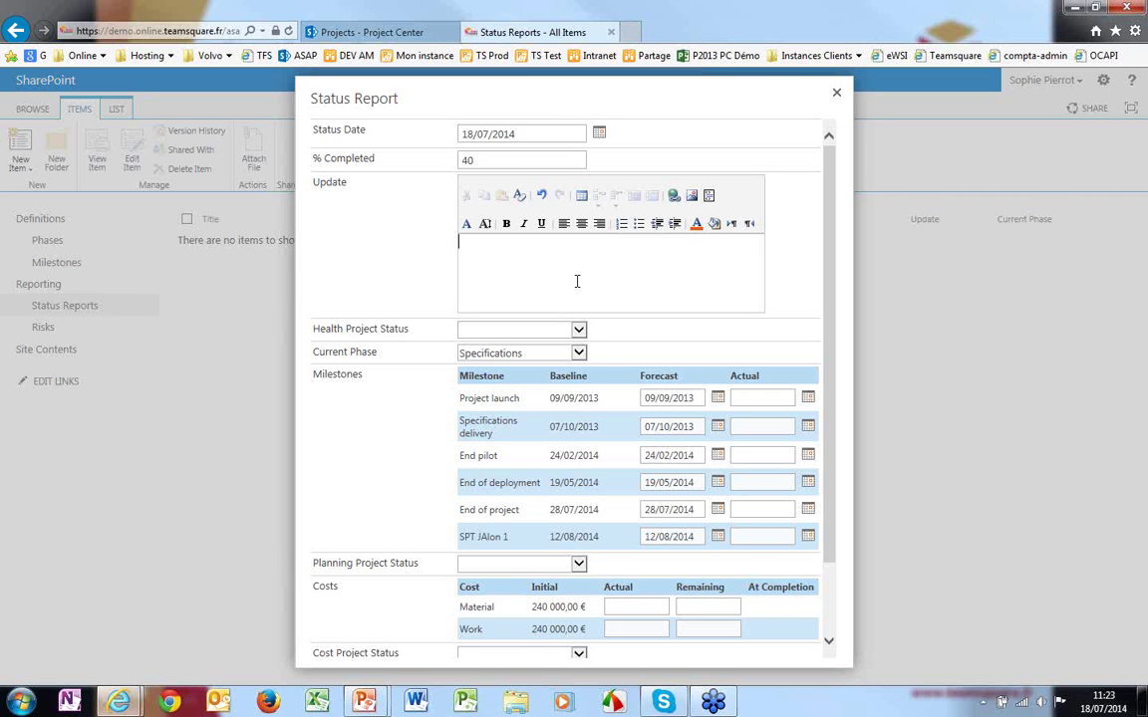
- Set the report's health project status to Ok and choose Specifications as the current phase
left_click(578, 331)
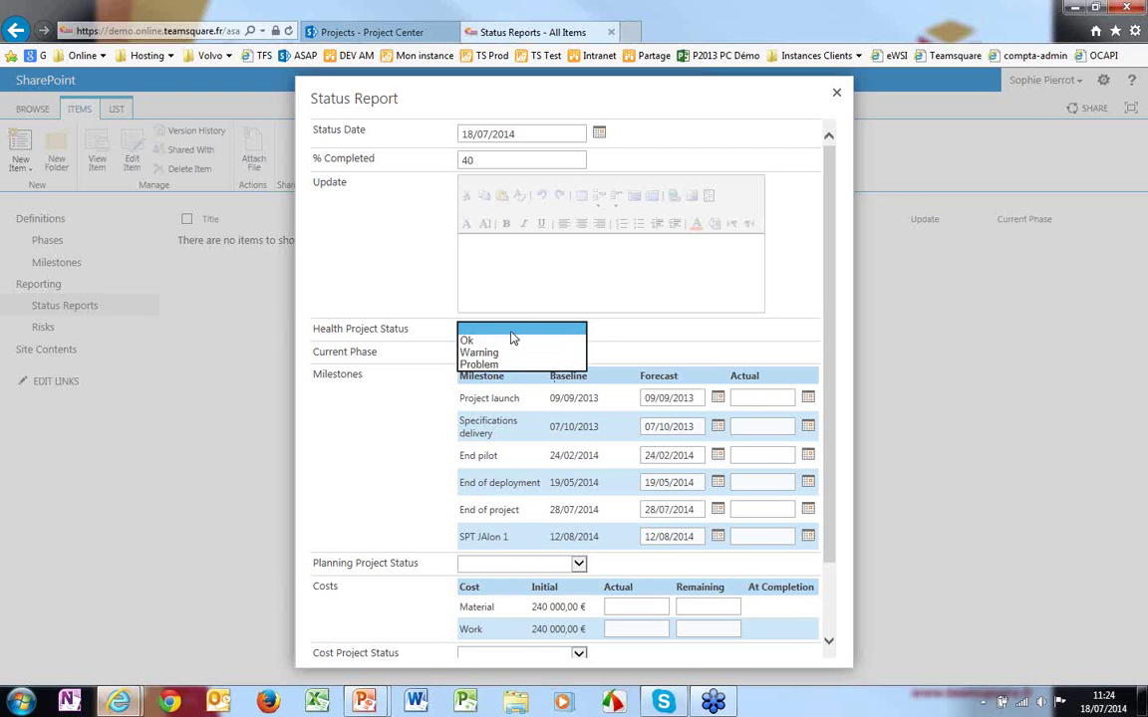
left_click(468, 341)
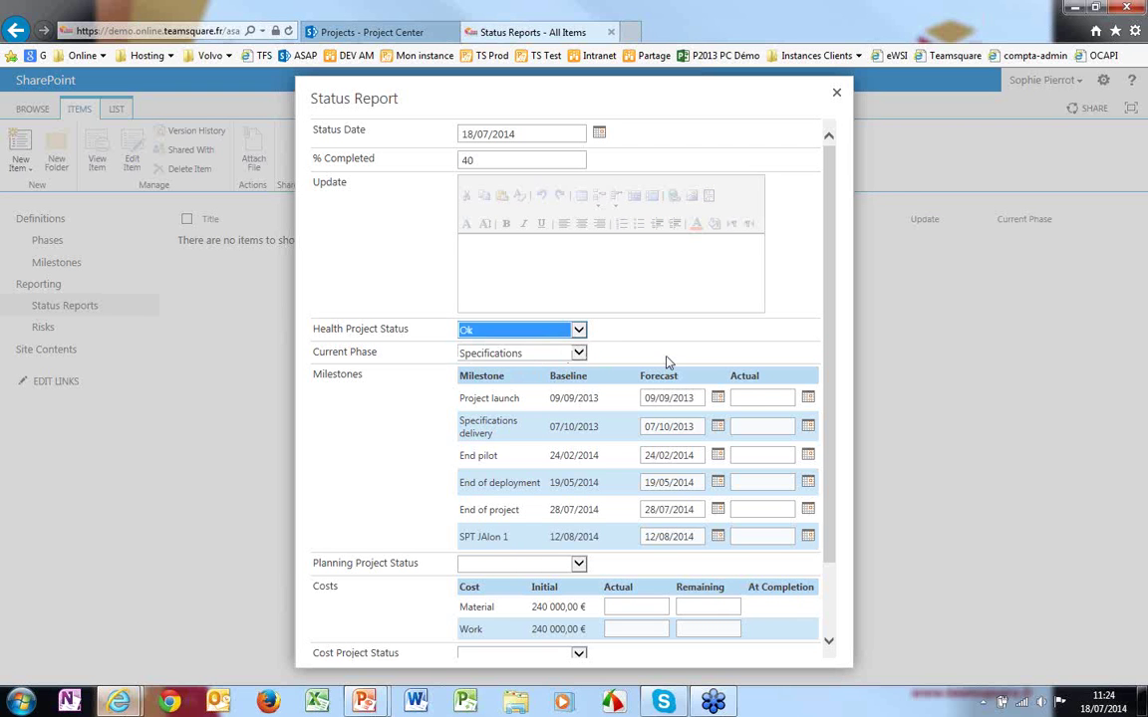
left_click(516, 359)
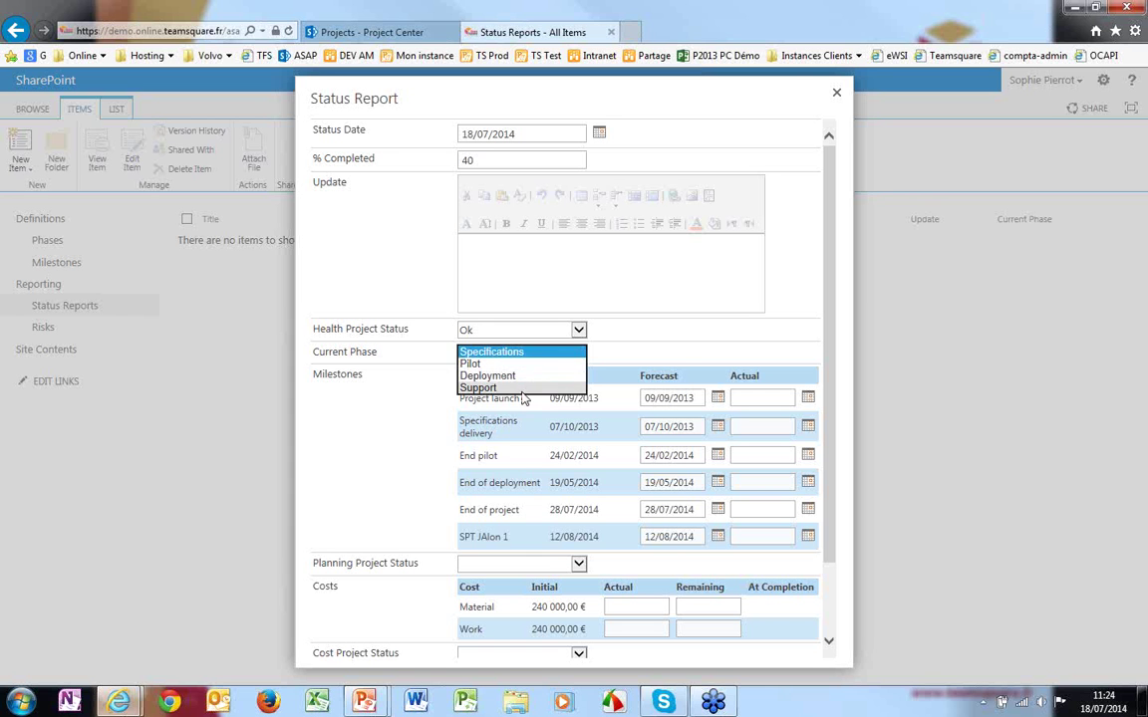
left_click(490, 352)
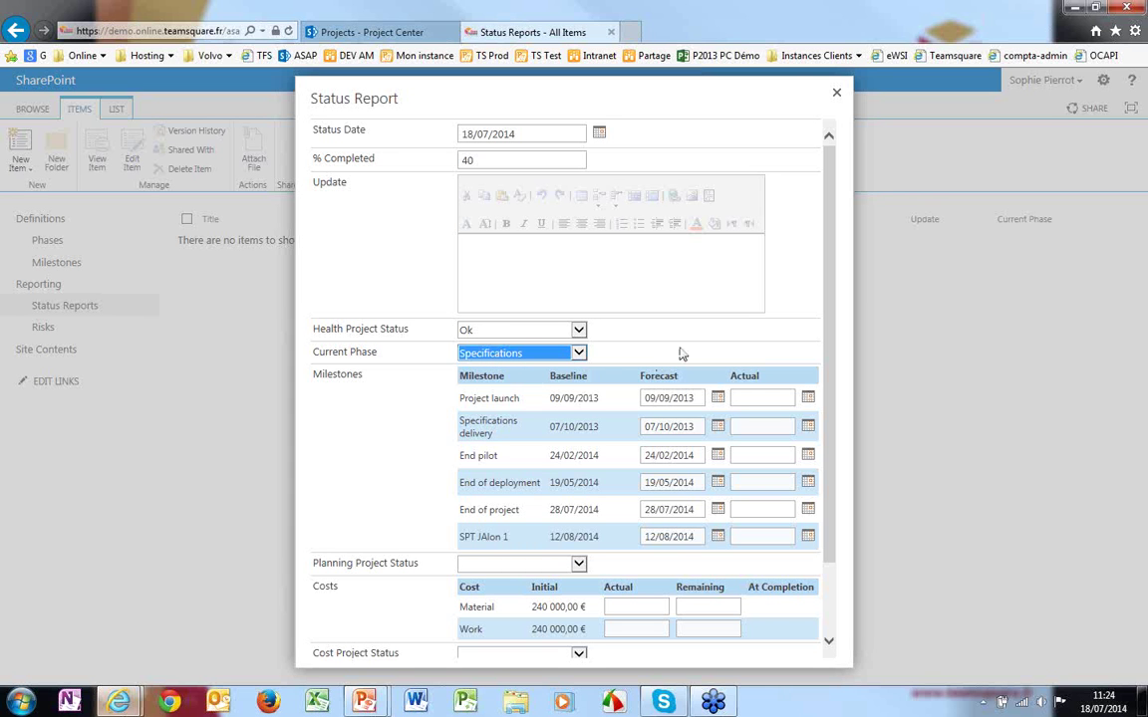
- Set the Project launch milestone's actual date to 19/11/2013 in the status report
left_click(752, 399)
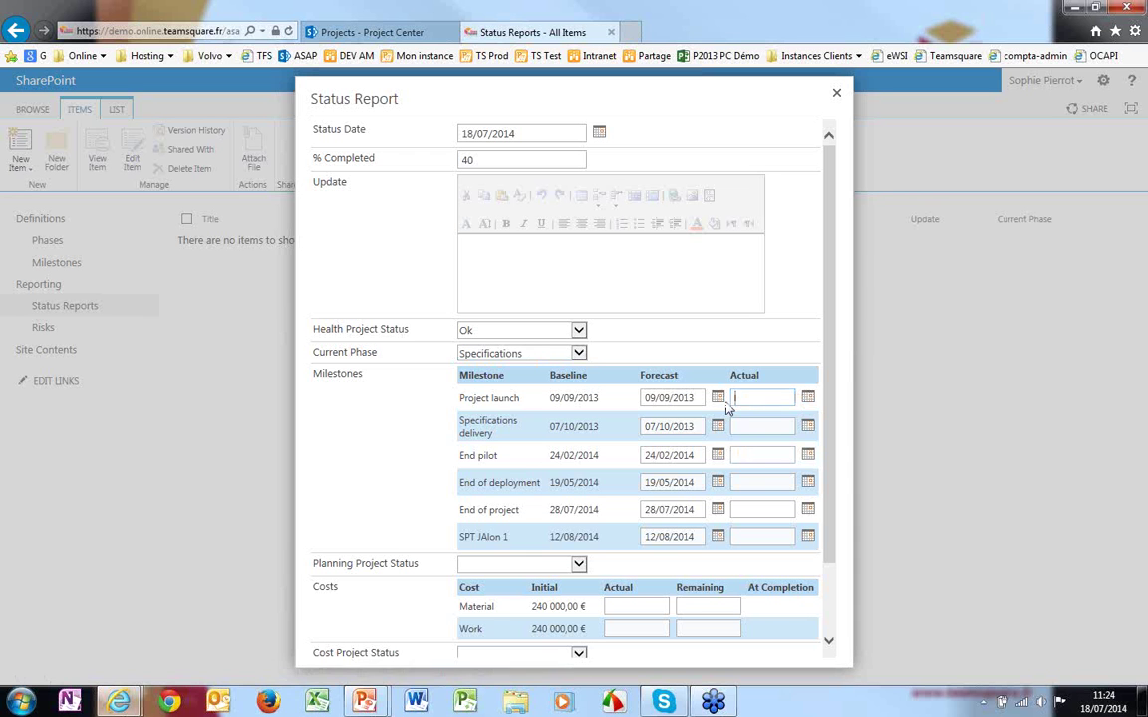
left_click(808, 397)
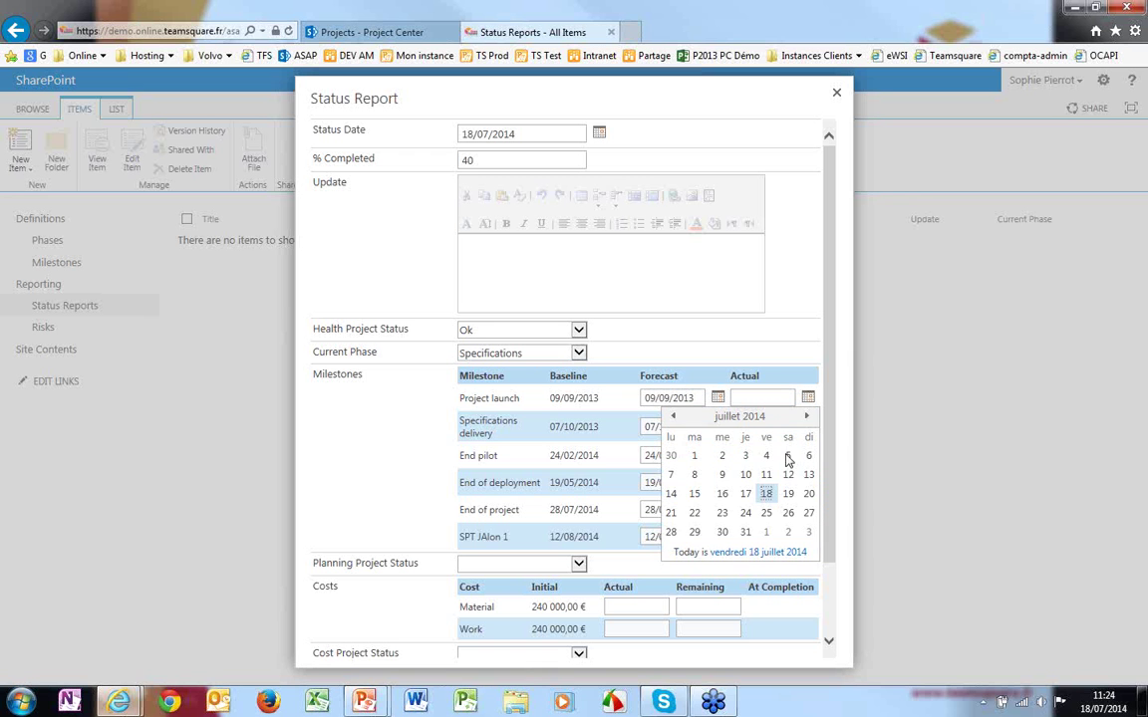
left_click(674, 417)
left_click(674, 417)
left_click(674, 417)
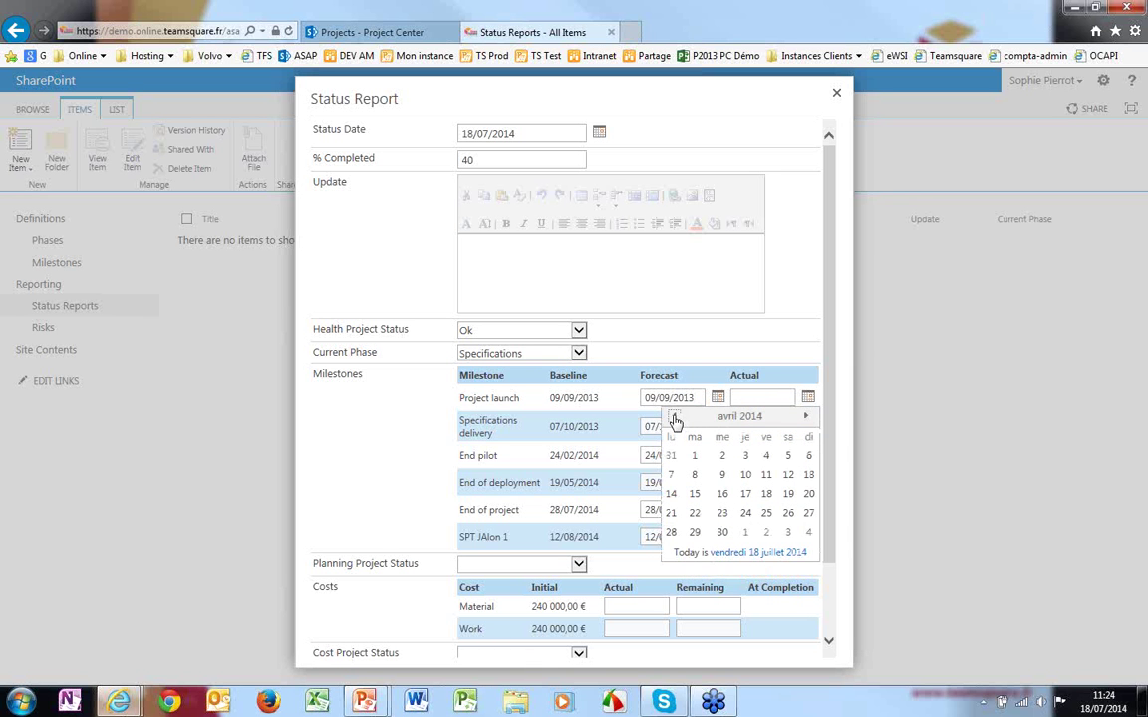
left_click(674, 417)
left_click(675, 417)
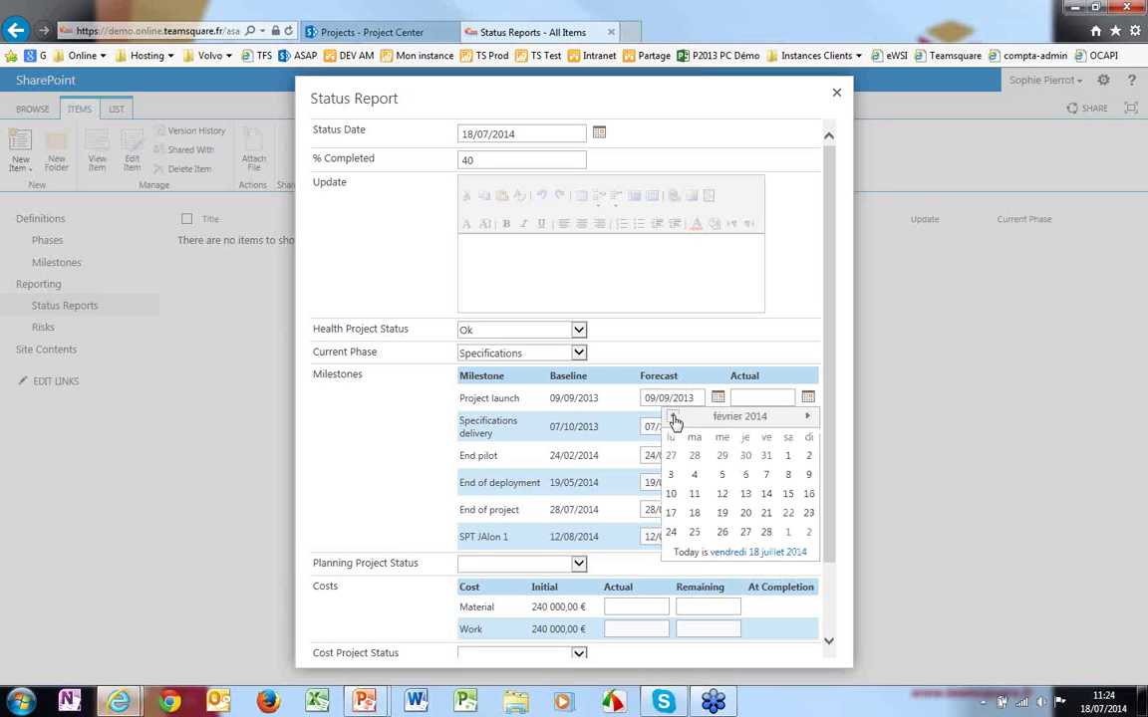
left_click(674, 418)
left_click(675, 417)
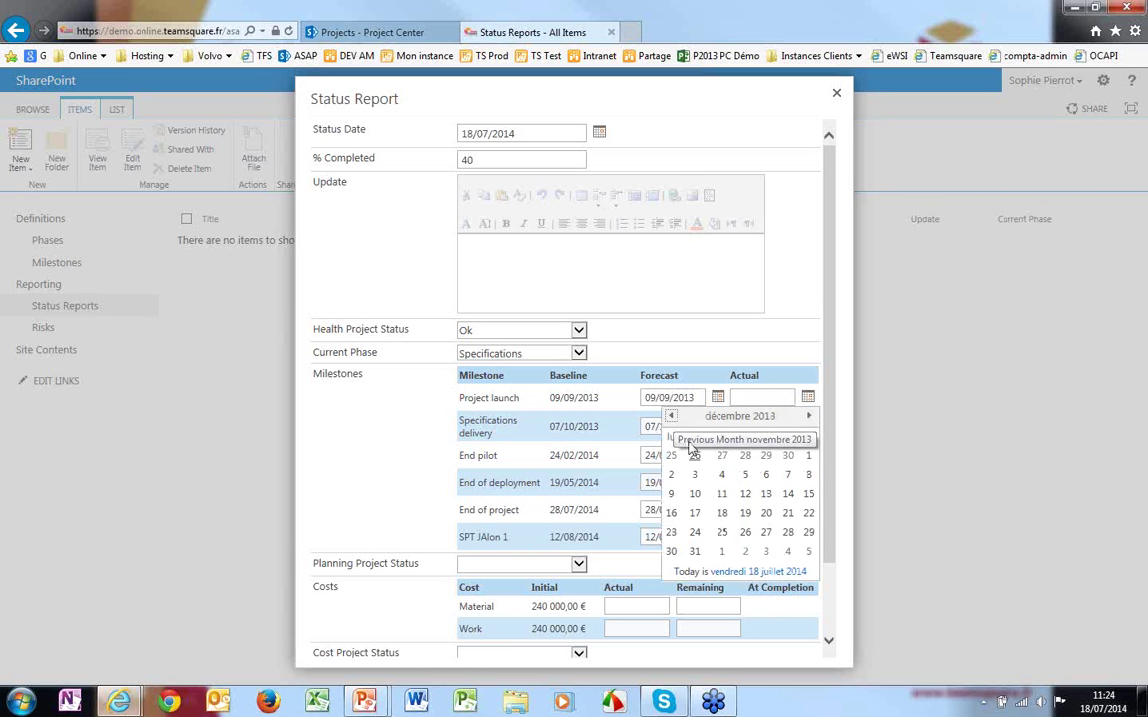
left_click(672, 416)
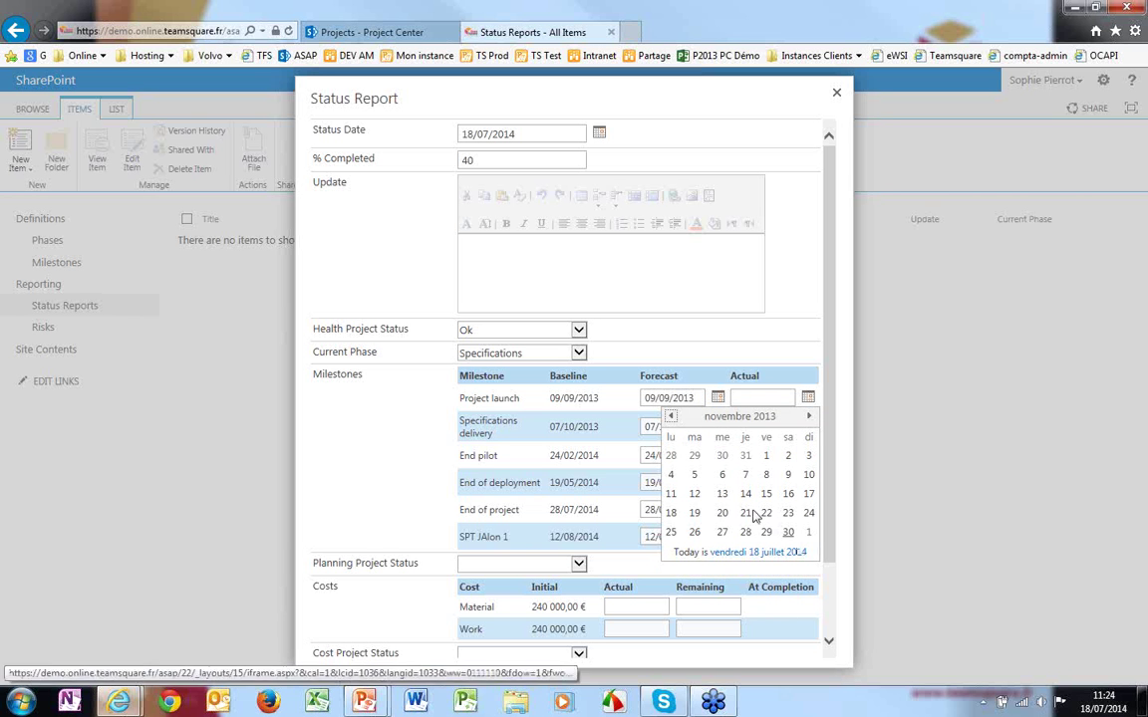
left_click(697, 514)
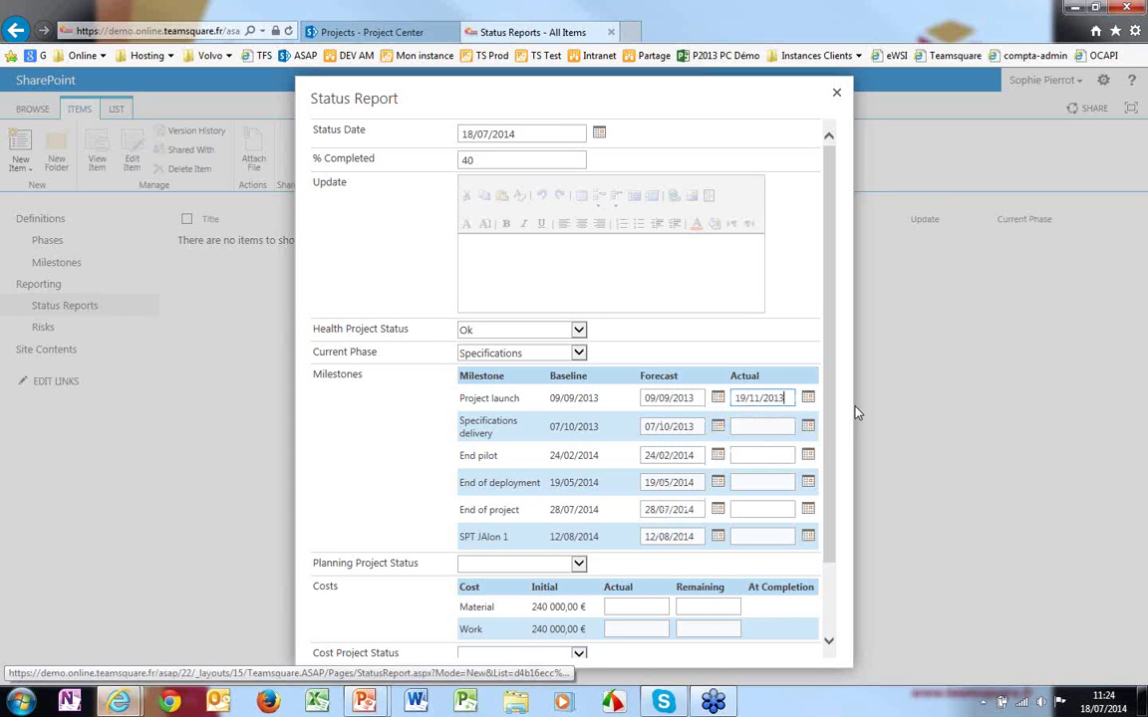
- Set the Specifications delivery milestone's actual date to 12/11/2013 in the status report
left_click(775, 429)
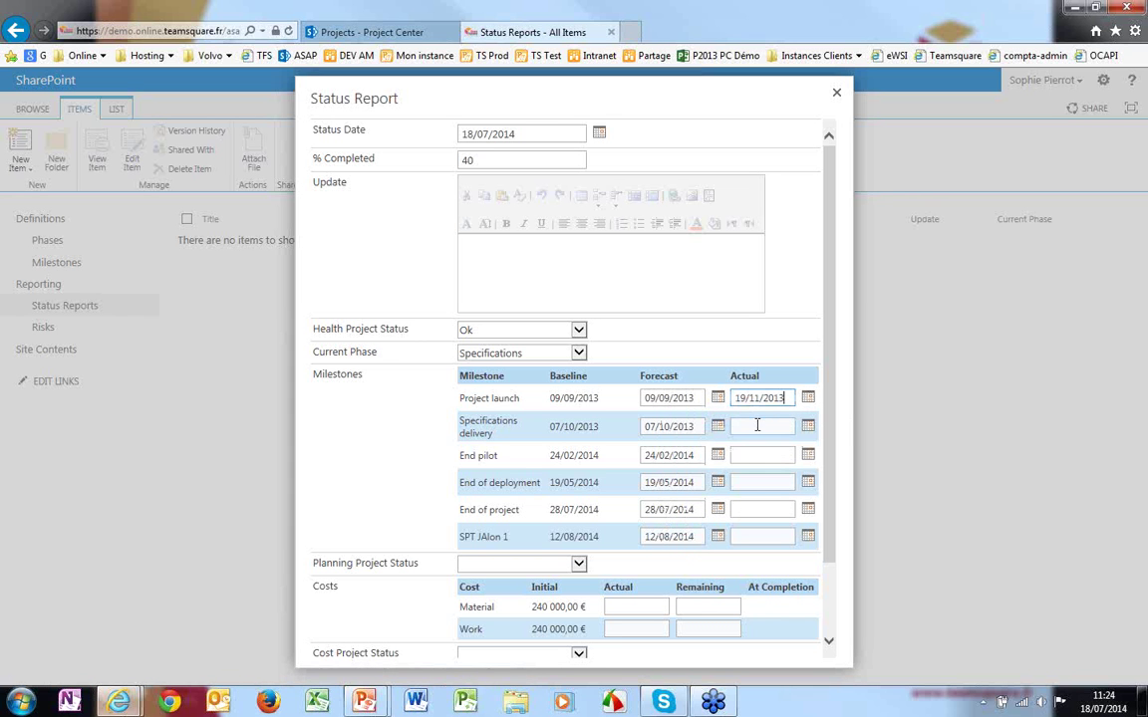
left_click(807, 426)
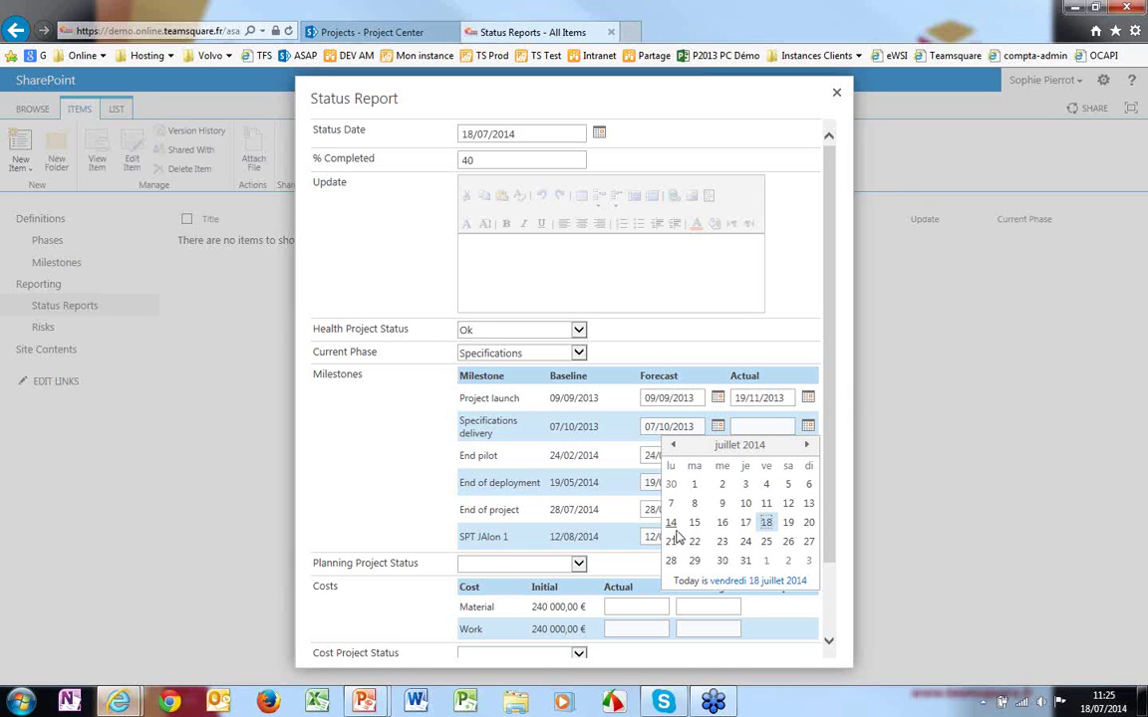
left_click(672, 446)
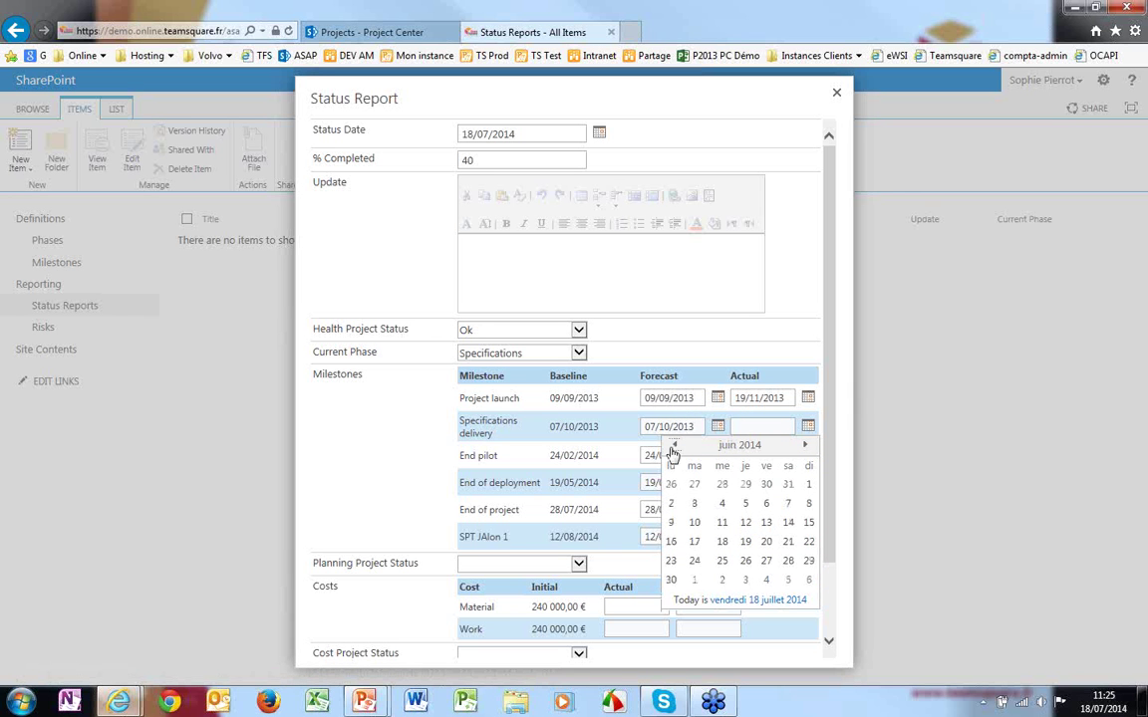
left_click(675, 446)
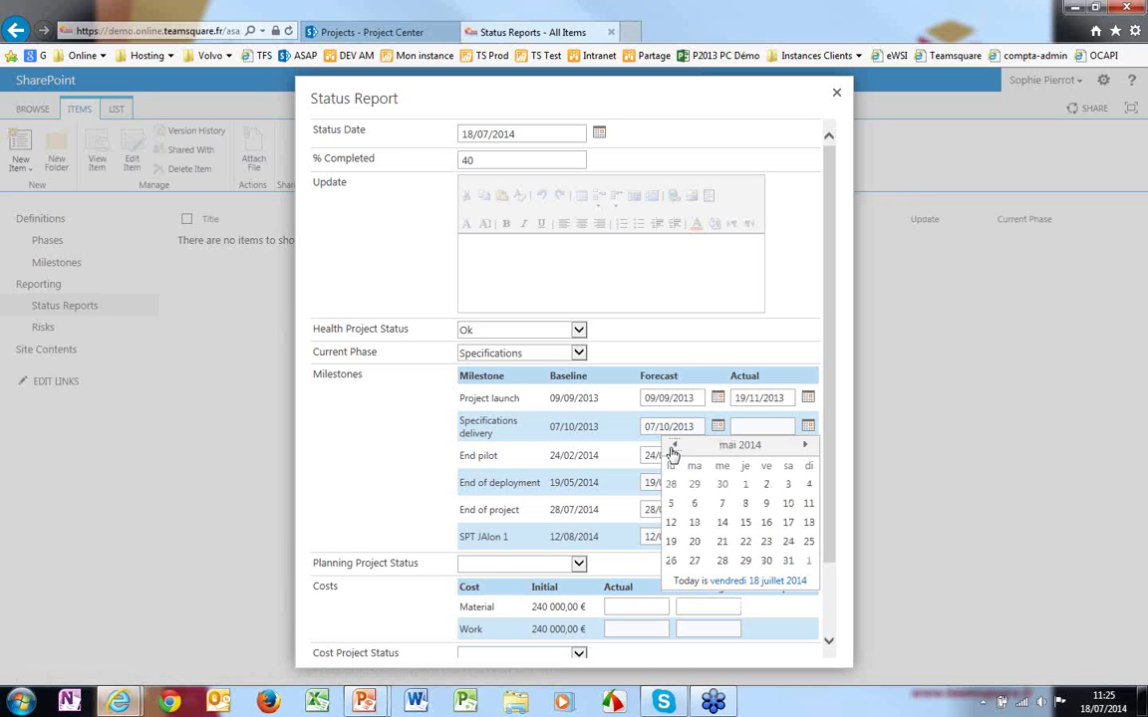
left_click(674, 446)
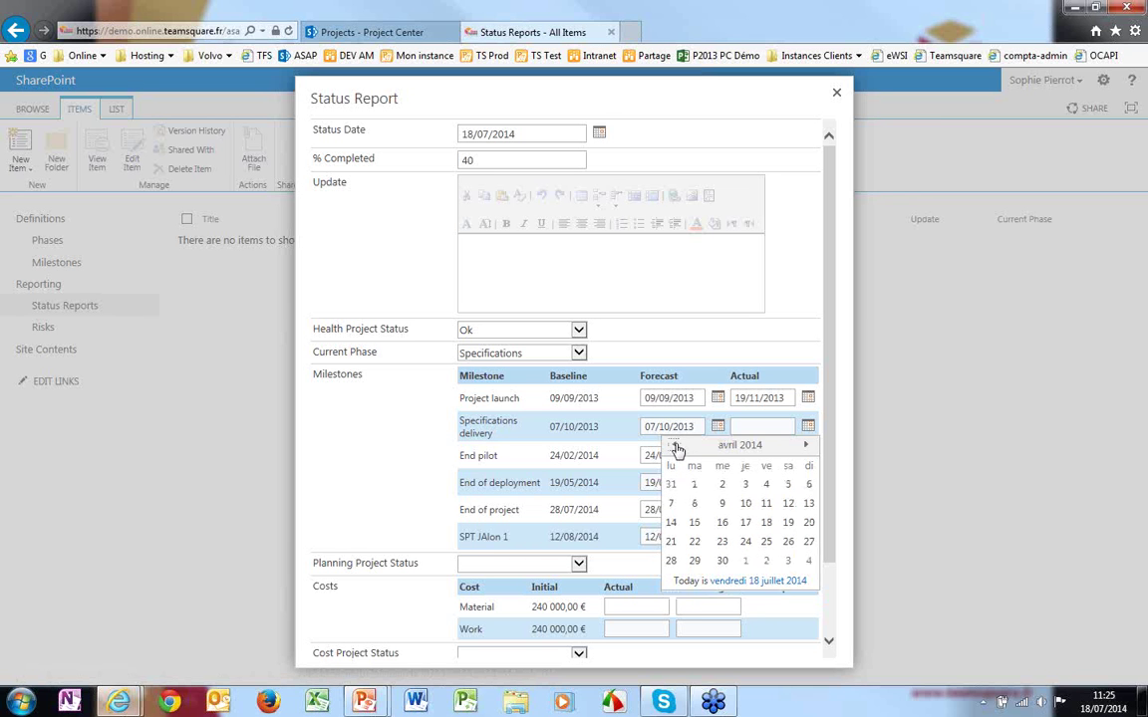
left_click(674, 447)
left_click(675, 447)
left_click(674, 446)
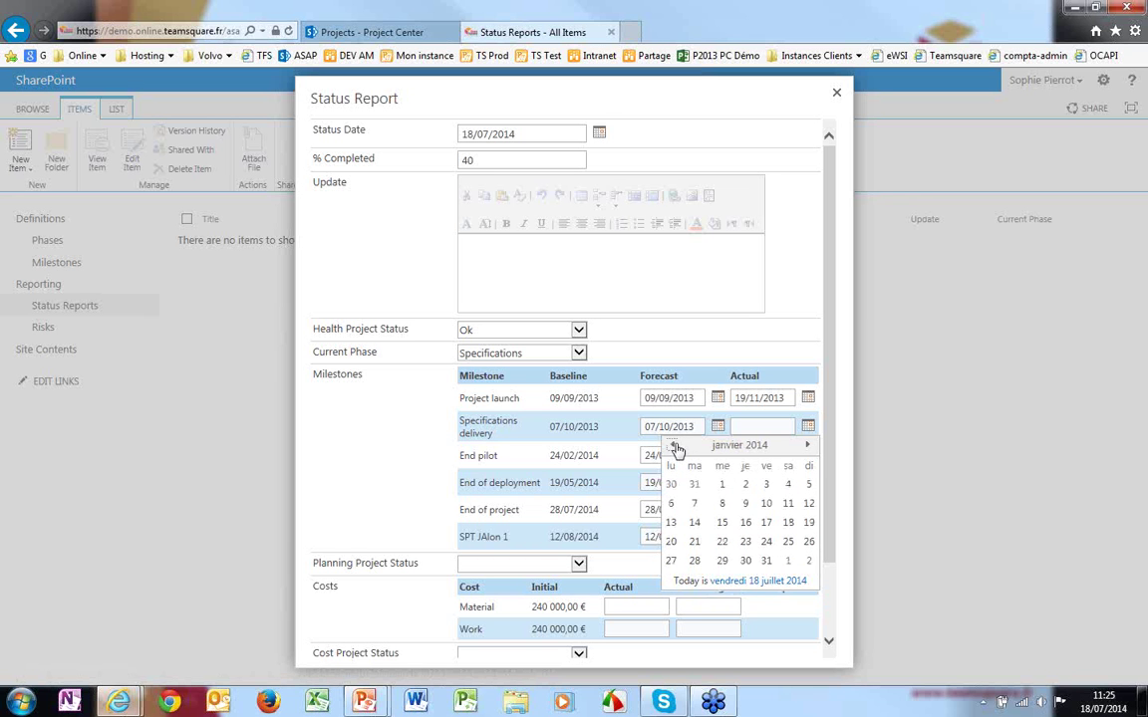
left_click(675, 447)
left_click(674, 446)
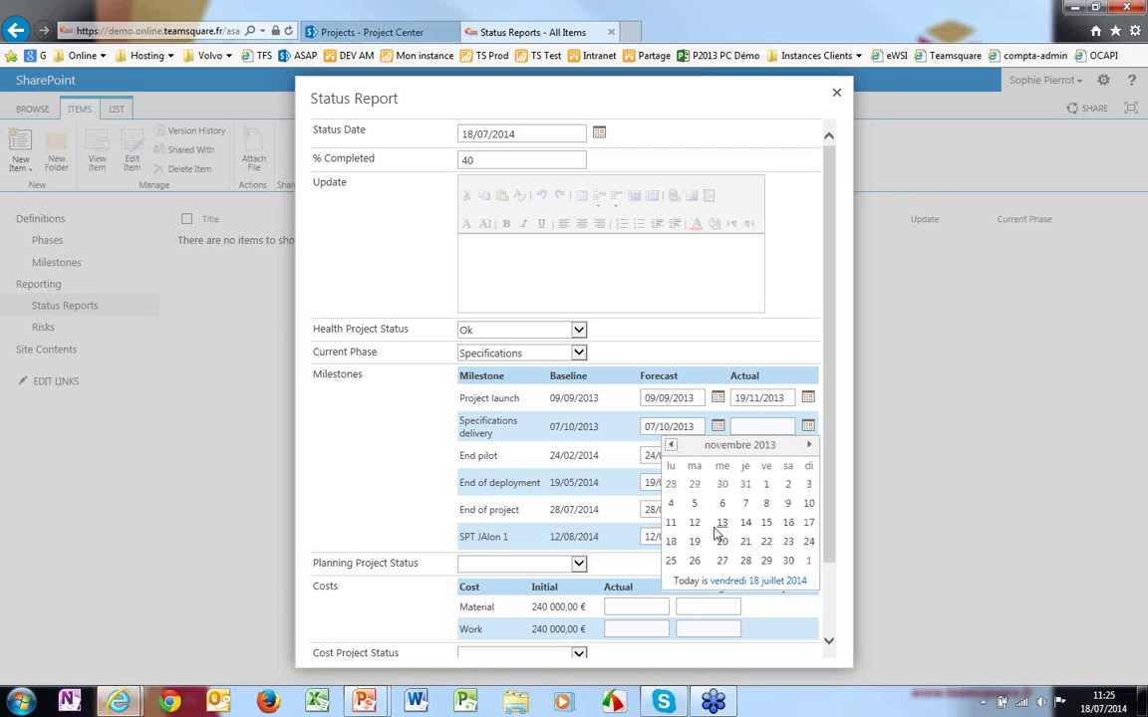
left_click(696, 524)
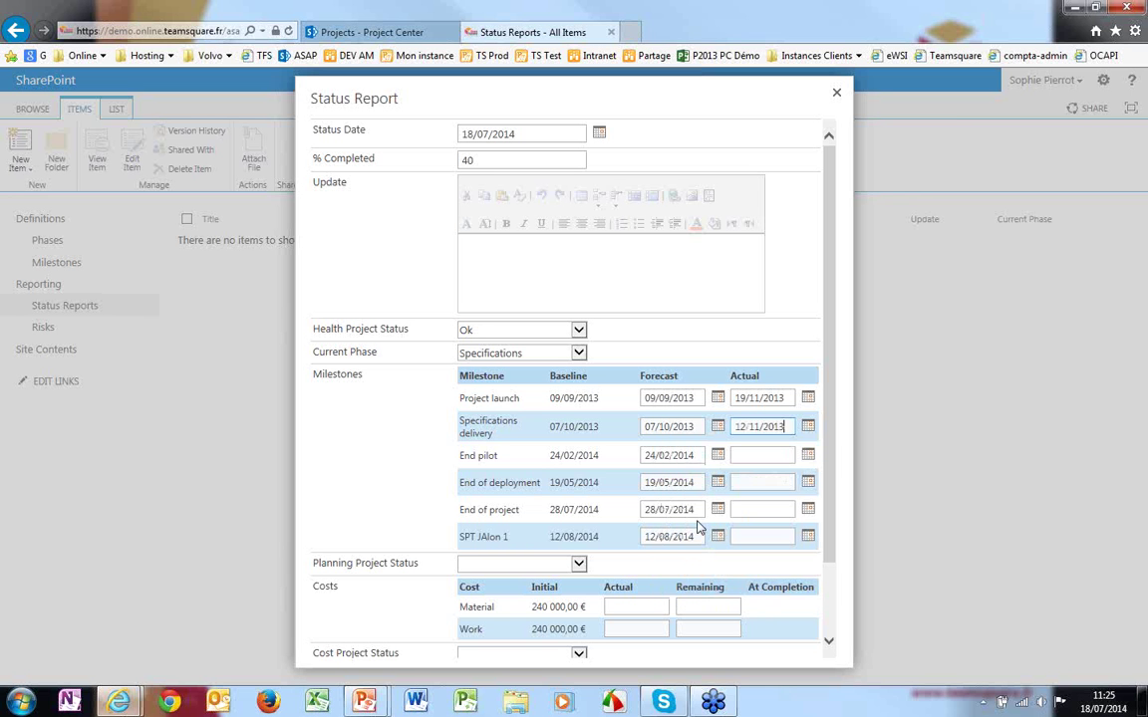
- Set the status report's planning project status to Warning
left_click(761, 455)
scroll(446, 561, "down", 2)
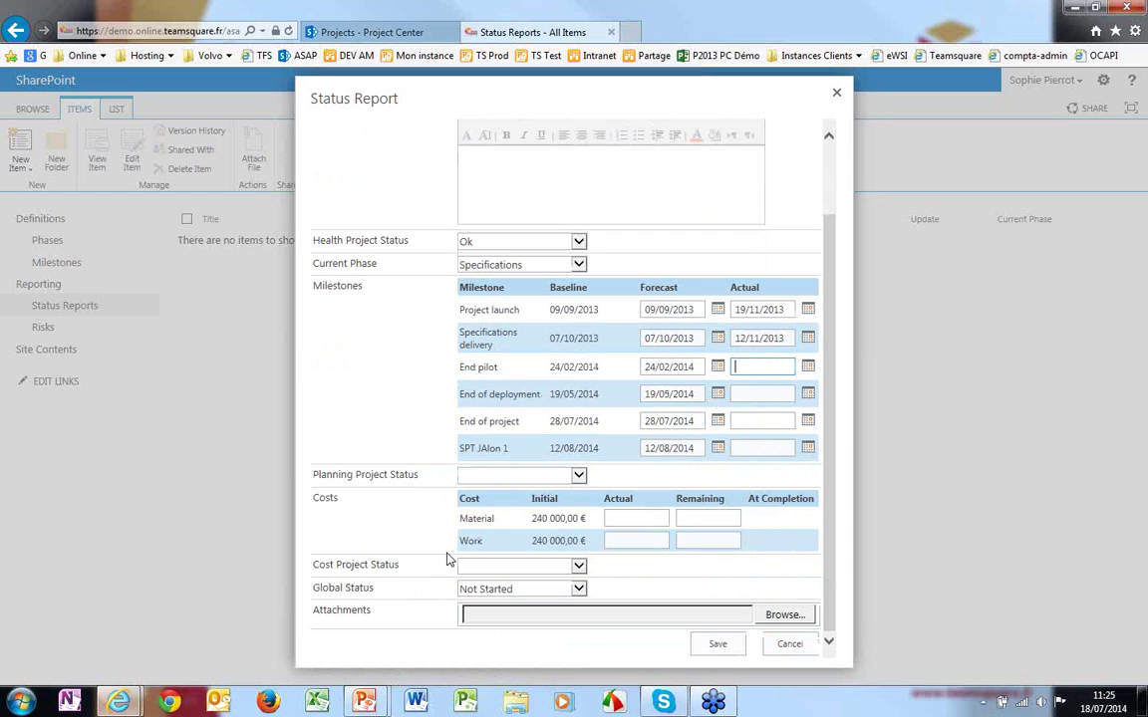
left_click(578, 476)
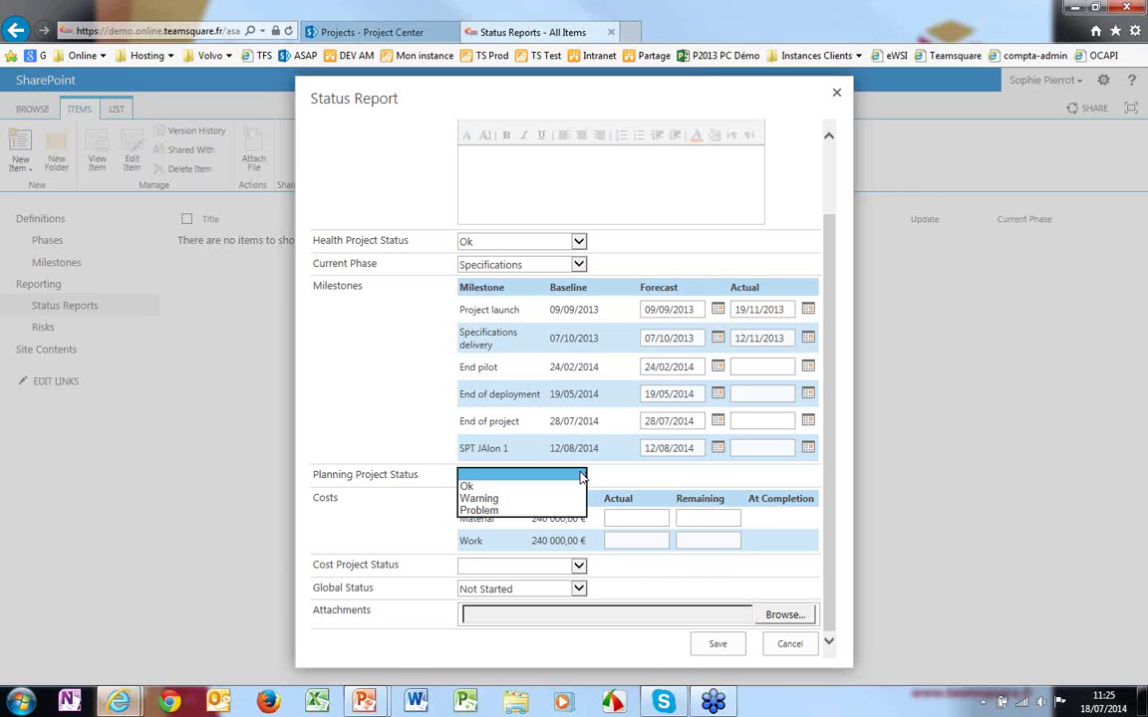
left_click(508, 499)
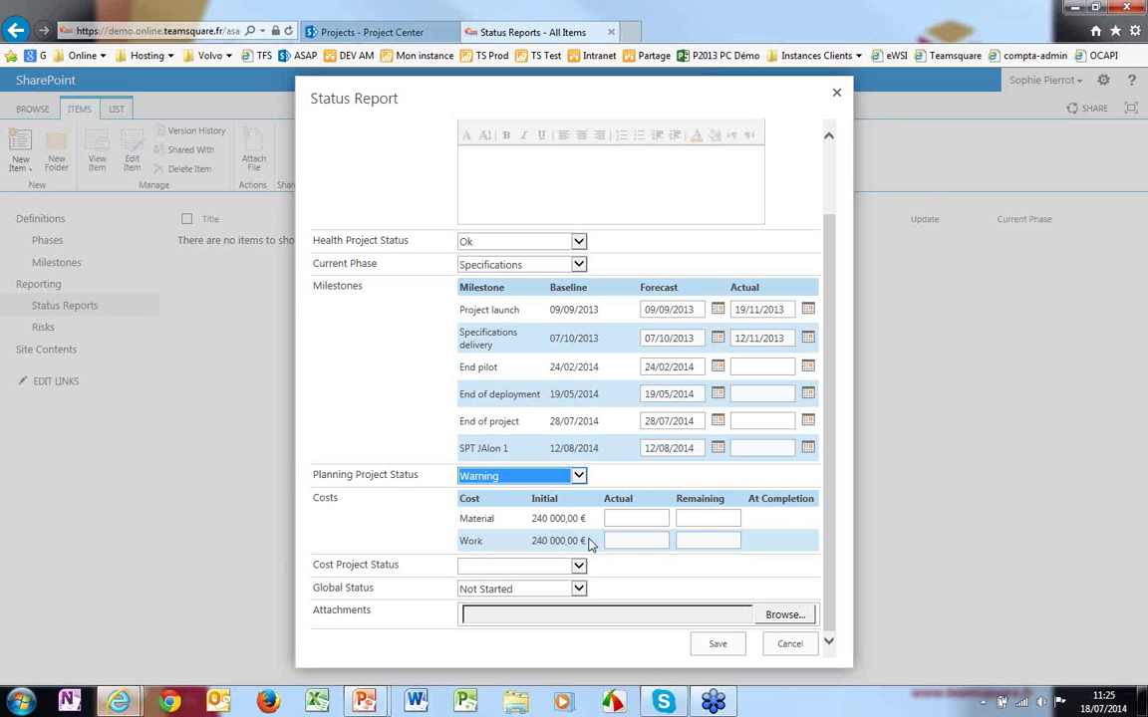
- Enter Work costs of 120000 actual and 130000 remaining, and set the cost project status to Warning
left_click(623, 518)
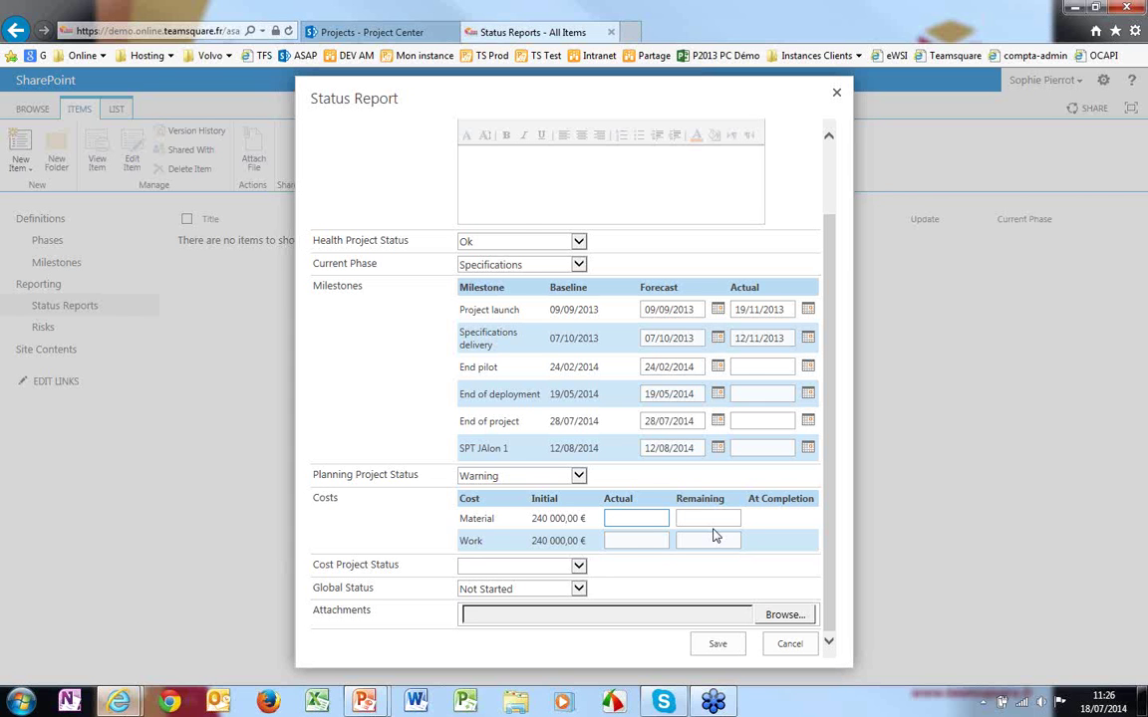
left_click(620, 544)
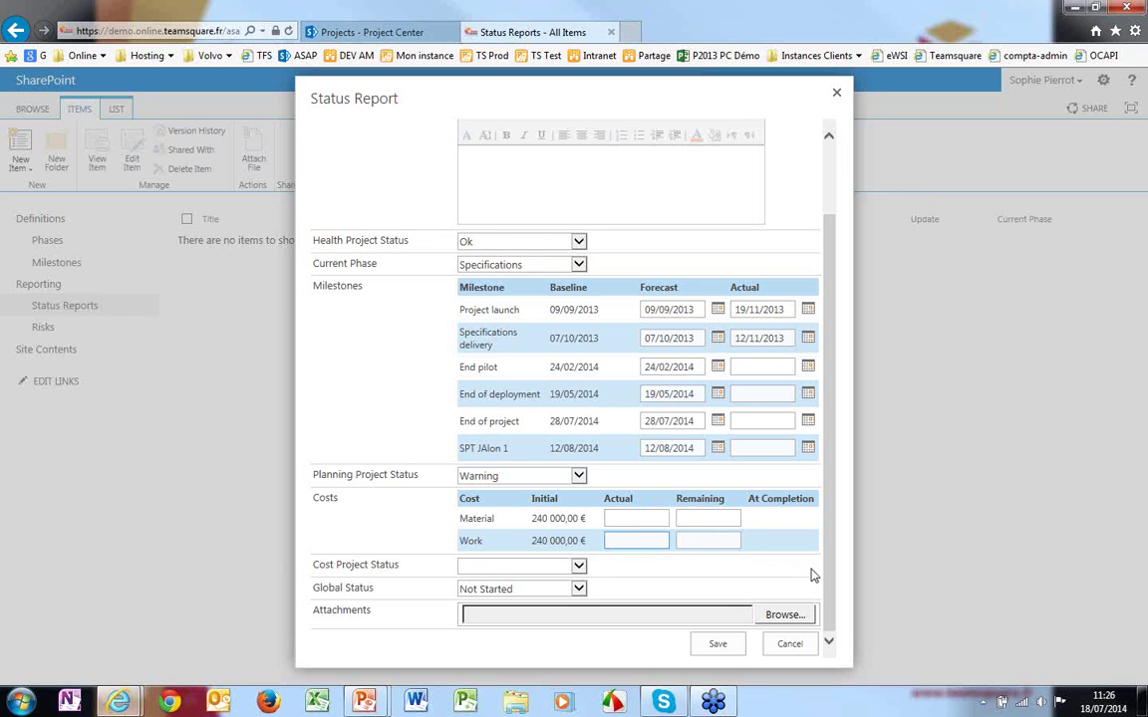
type("120000")
key("Tab")
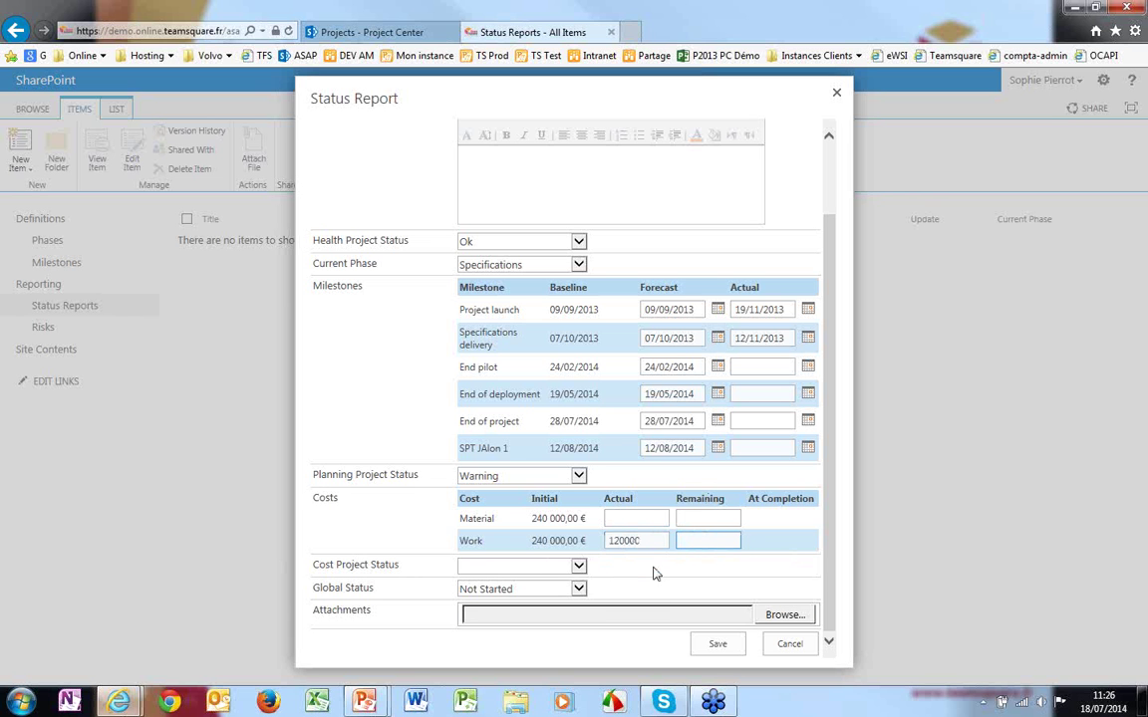
left_click(701, 544)
left_click(578, 566)
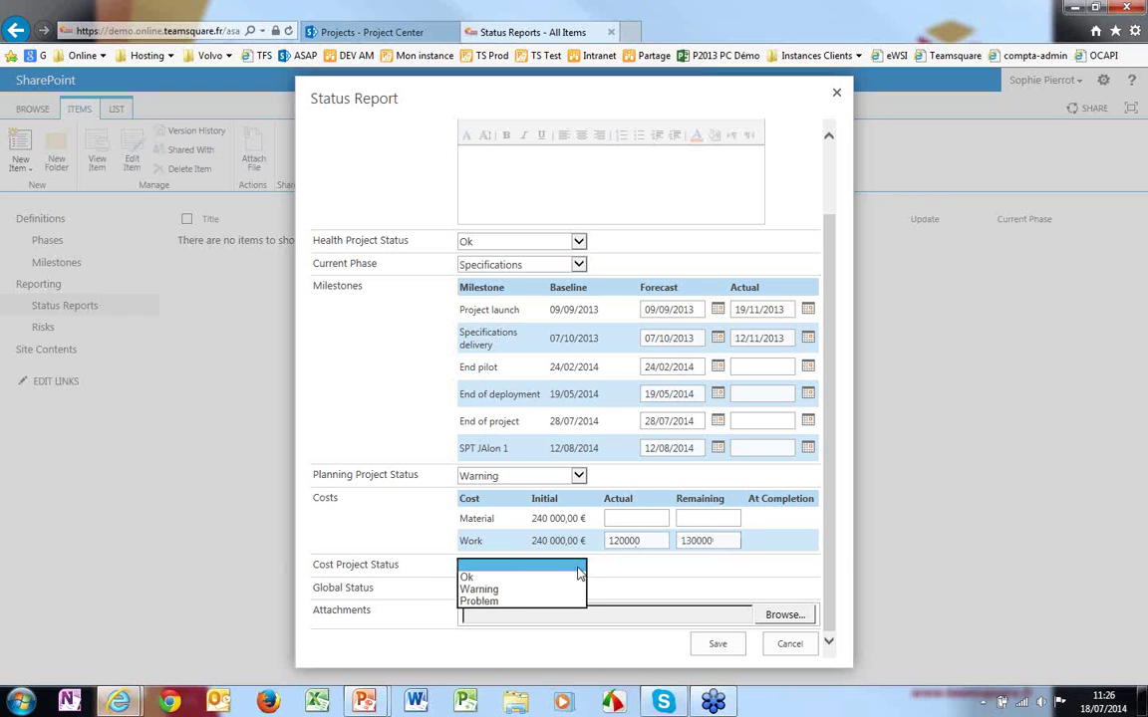
left_click(479, 588)
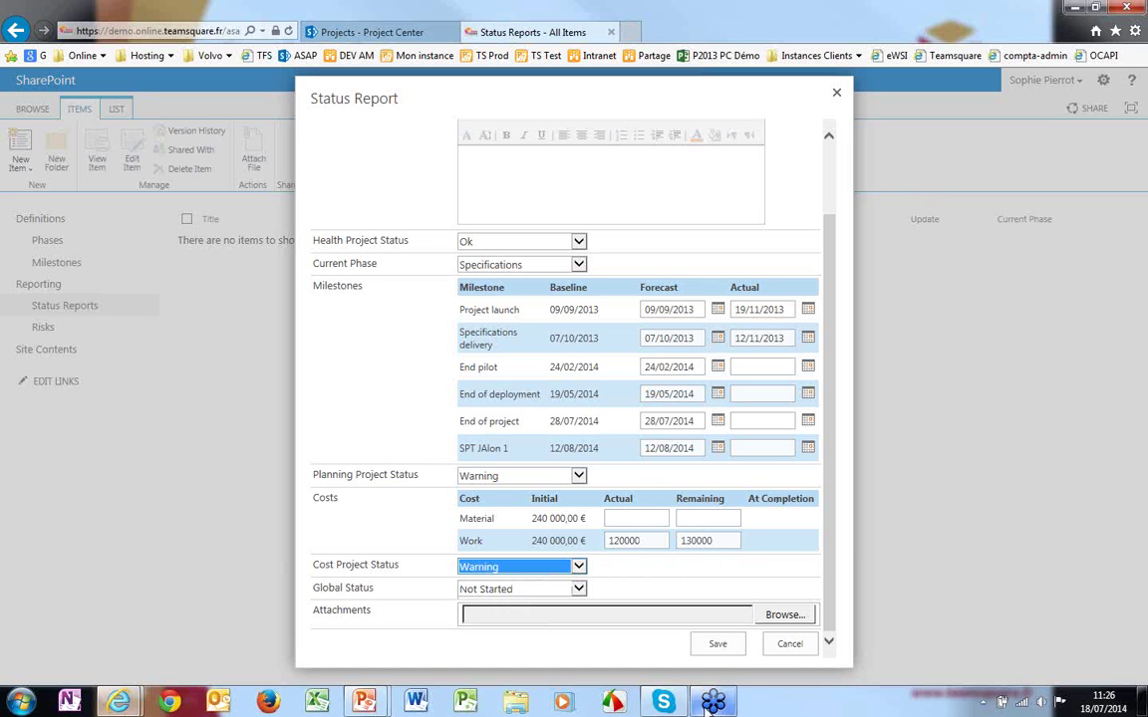
- Set the report's global status to In Progress and save the status report
left_click(473, 594)
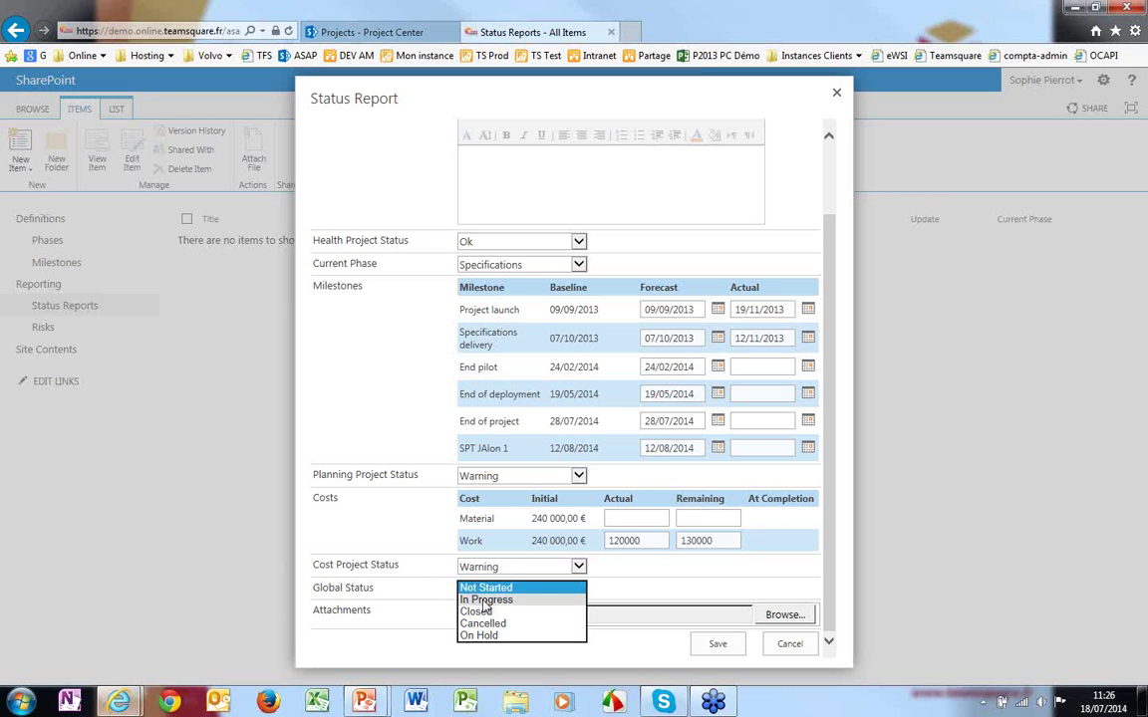
key("Escape")
key("Down")
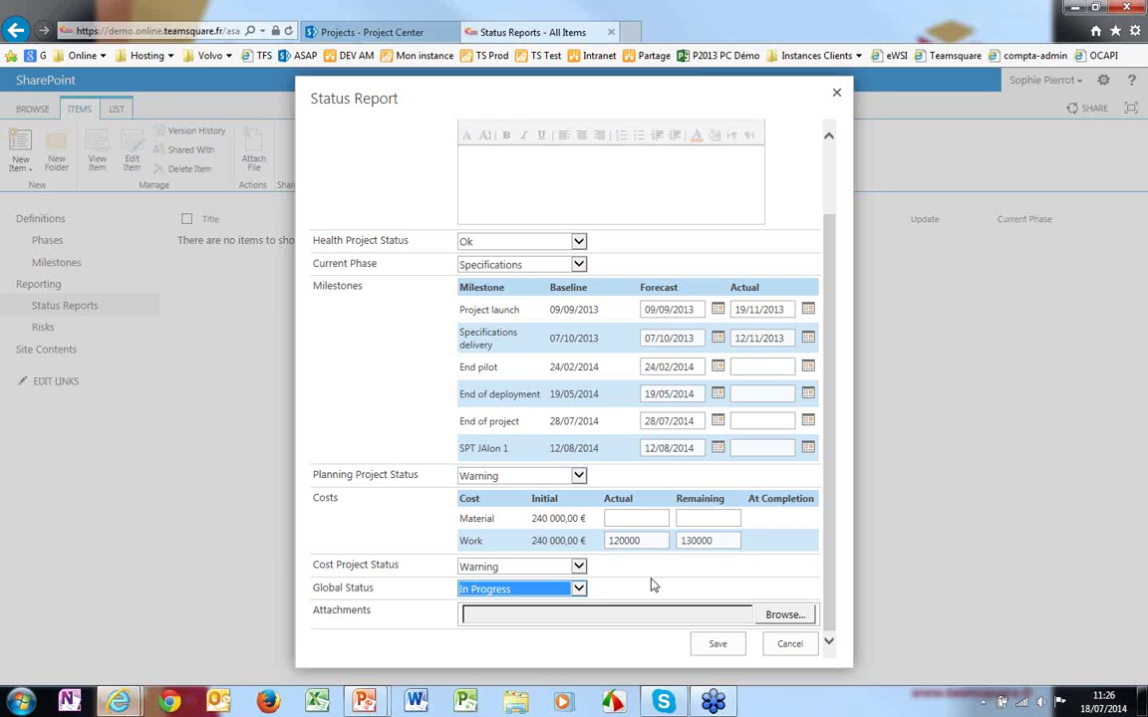
left_click(718, 650)
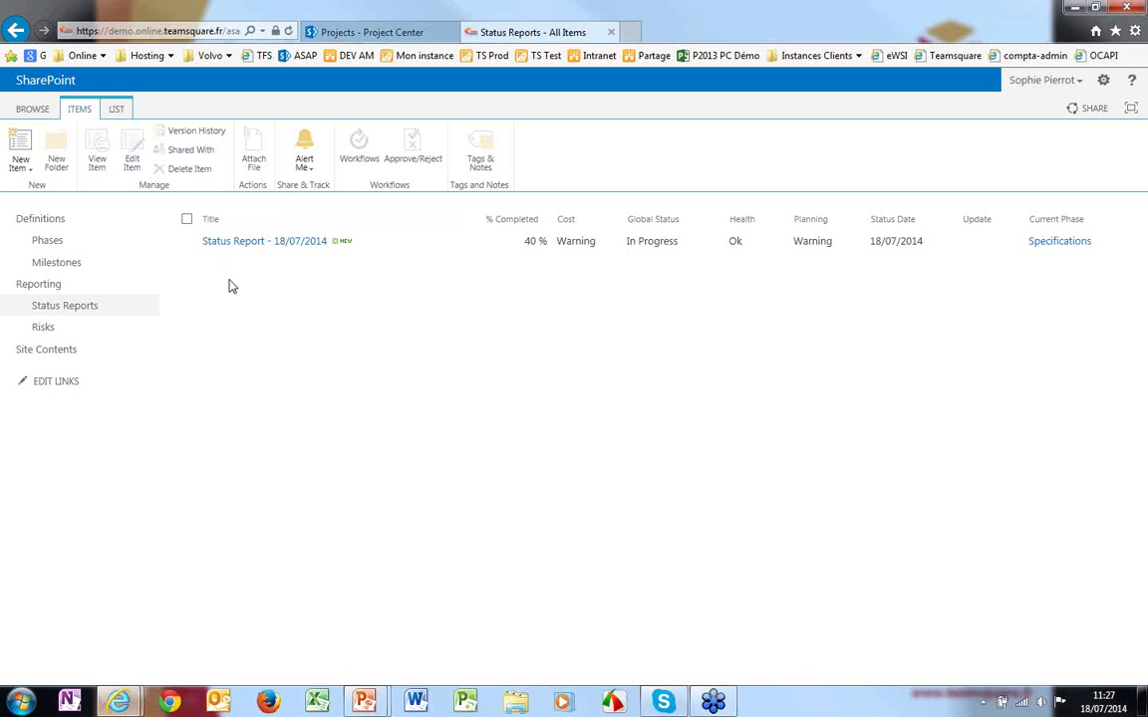
- Review the phases, milestones, project status and documents on the project site's home page, and return to the ASAP top site
left_click(32, 108)
left_click(129, 159)
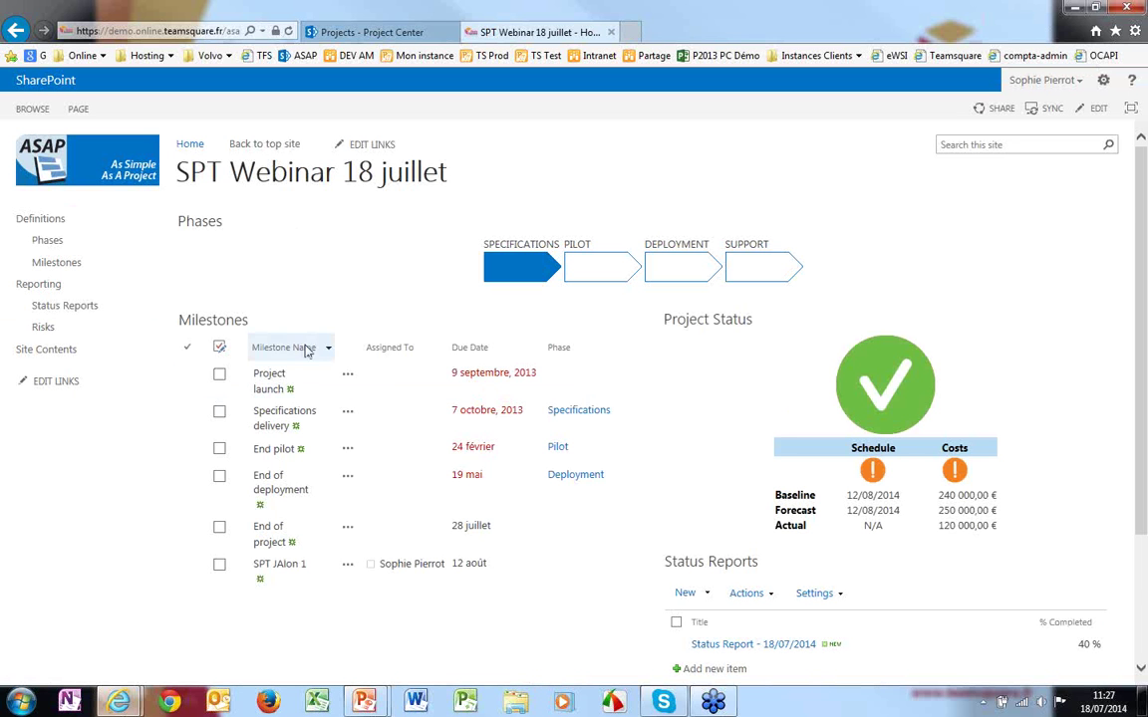
scroll(391, 376, "down", 1)
scroll(700, 379, "up", 1)
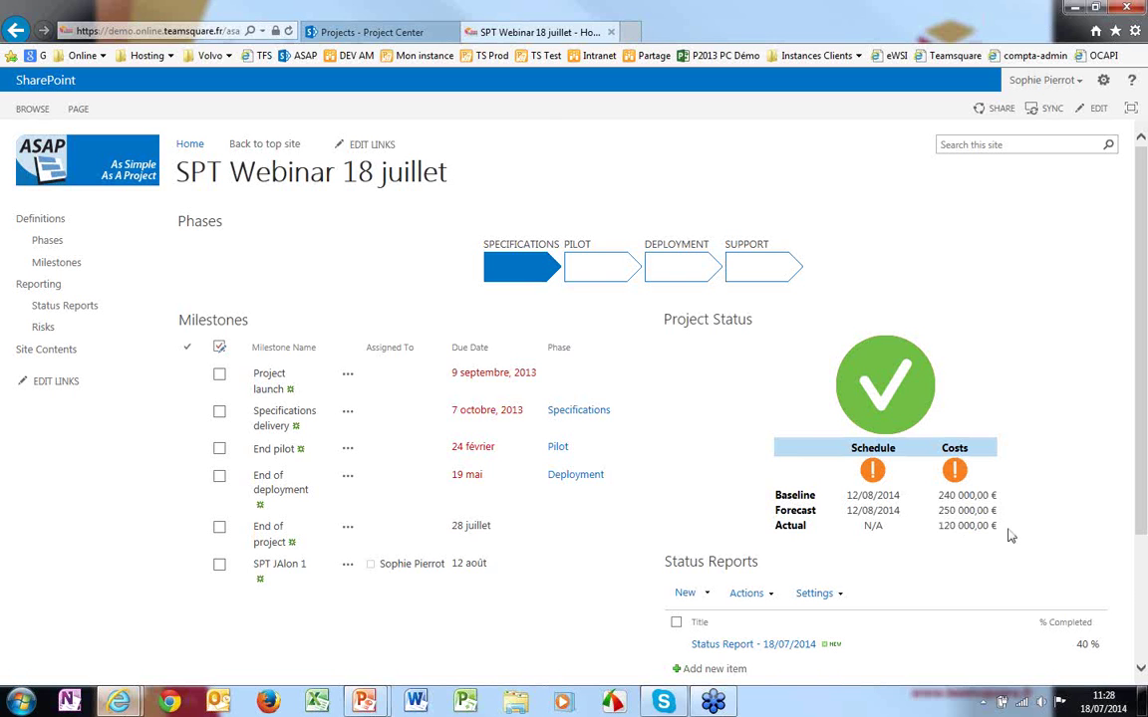
scroll(1019, 553, "down", 1)
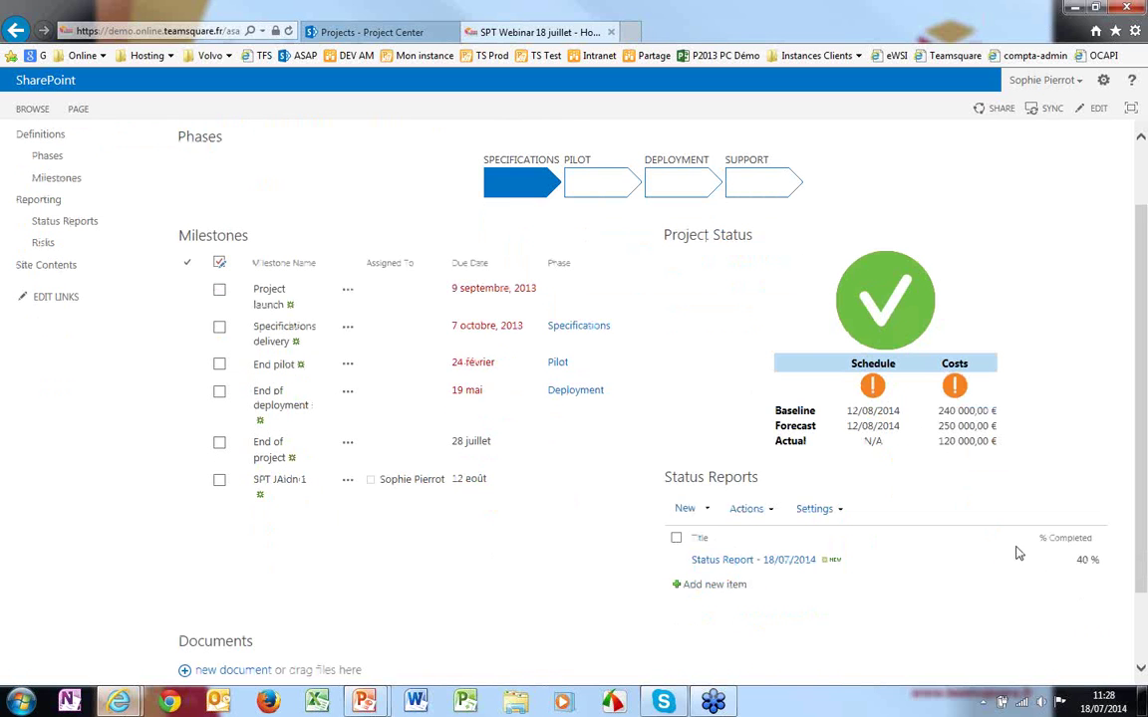
scroll(1018, 554, "down", 1)
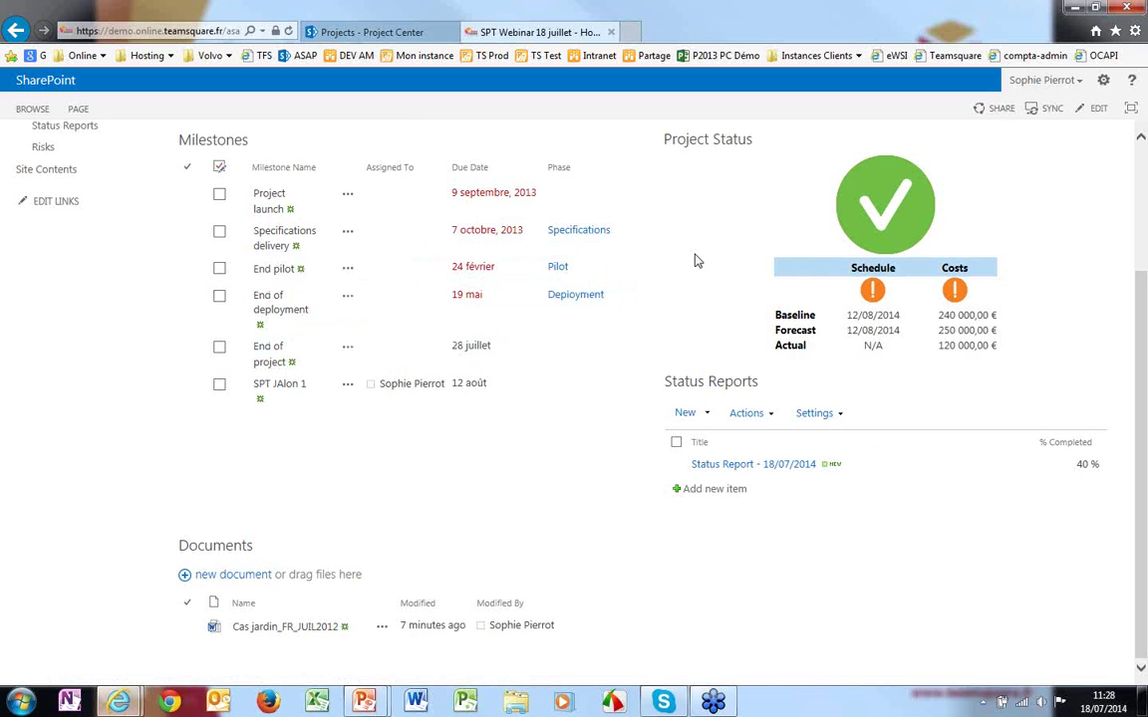
scroll(697, 261, "up", 3)
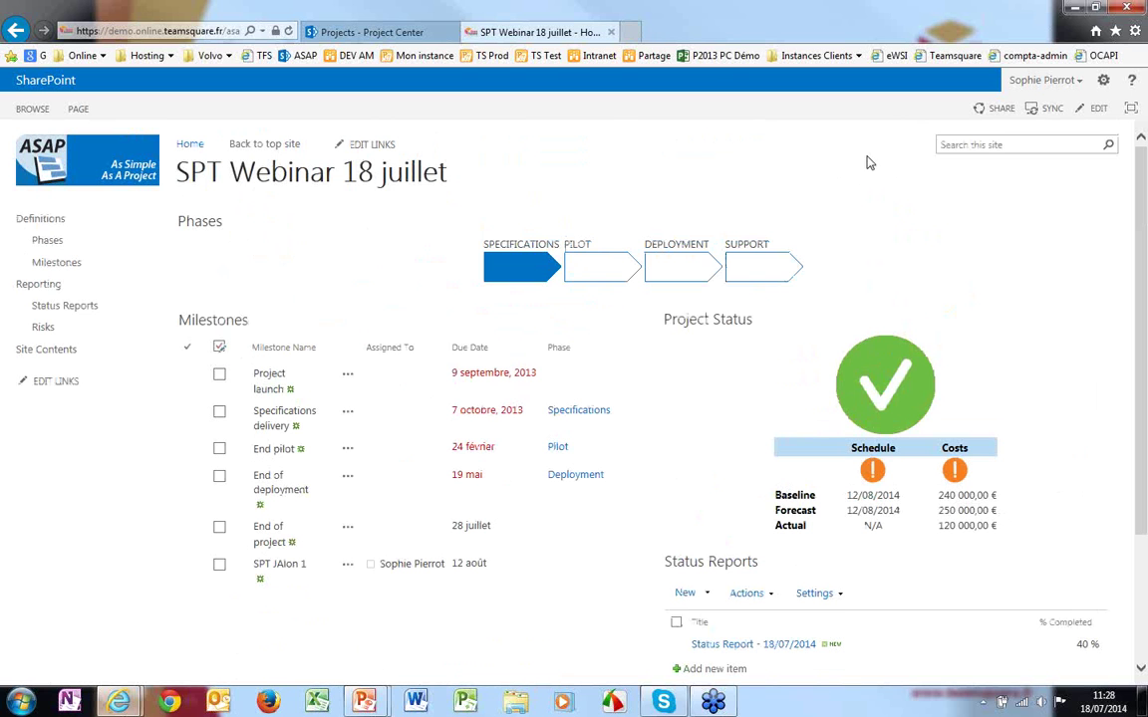
left_click(242, 147)
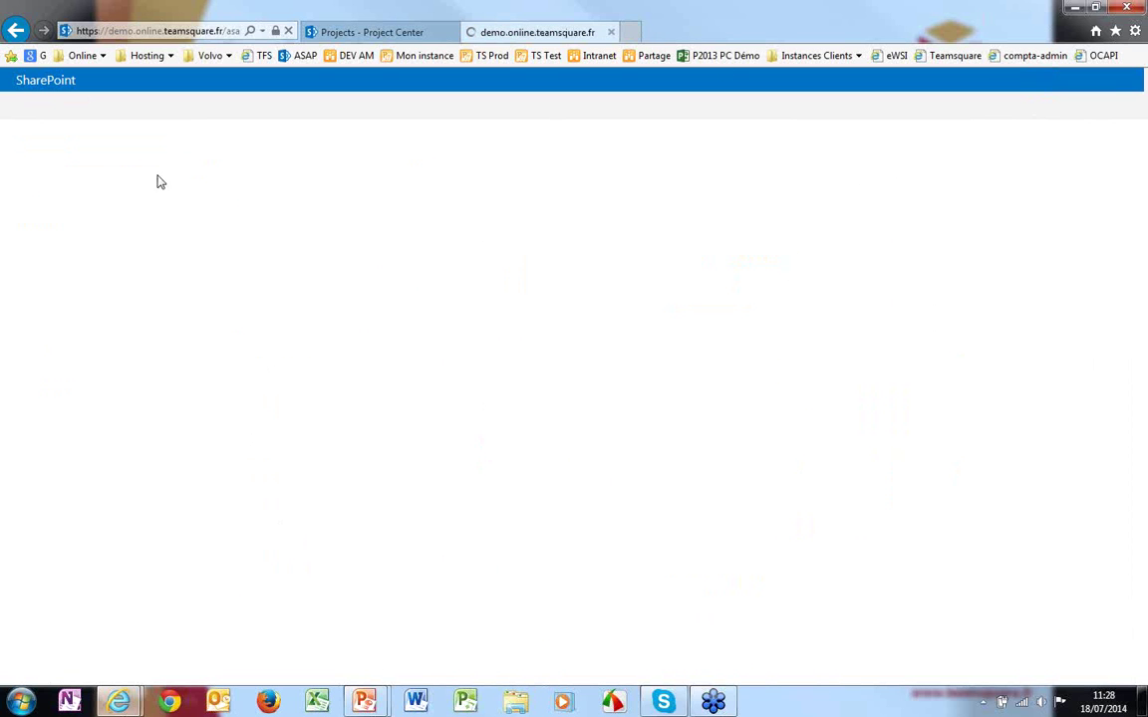
- Switch to the PowerPoint slide show to present the Saisie des temps slide, and return to the ASAP site in the browser
mouse_move(365, 702)
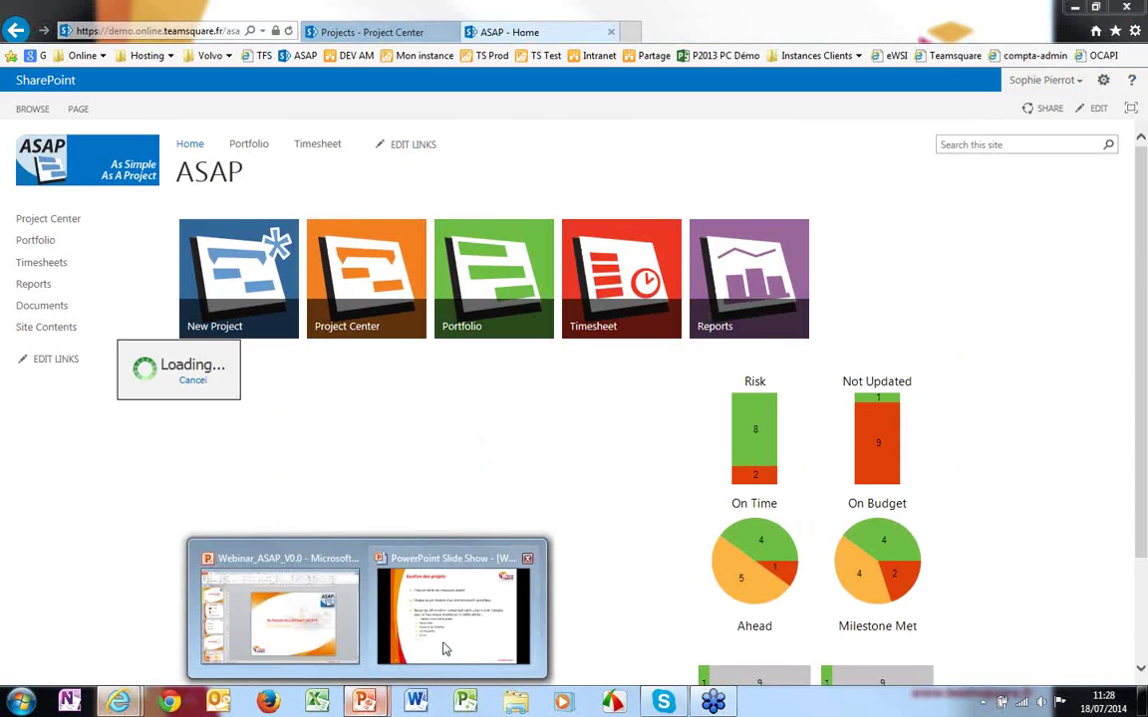
left_click(448, 643)
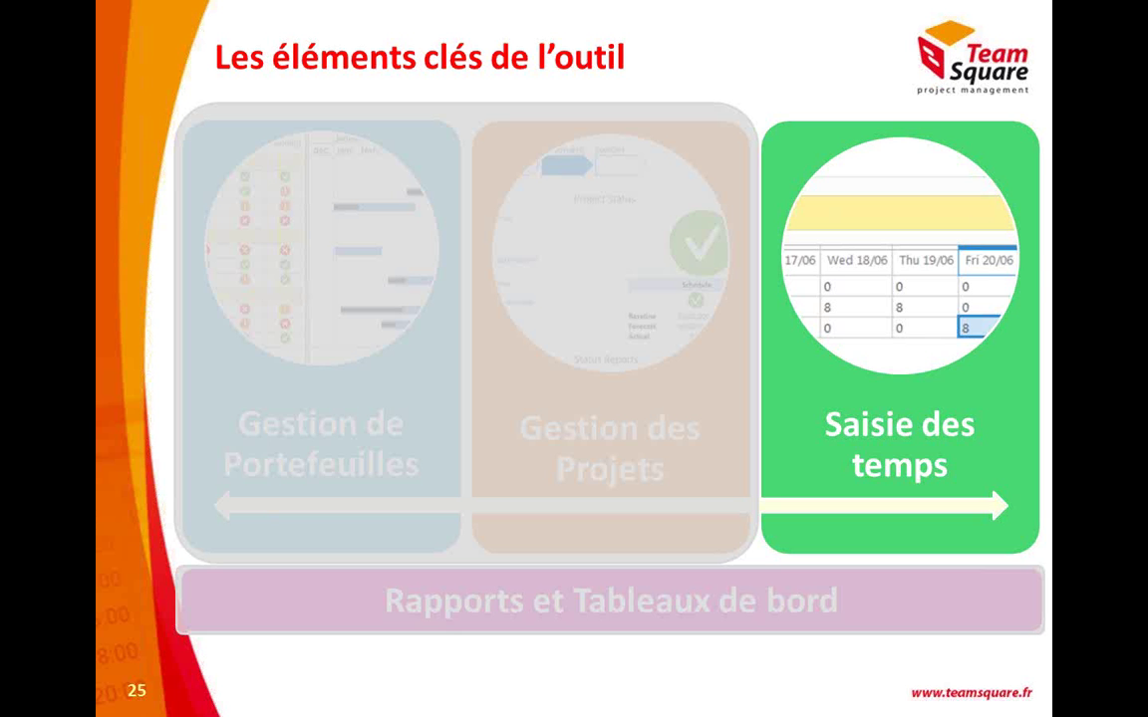
key("Right")
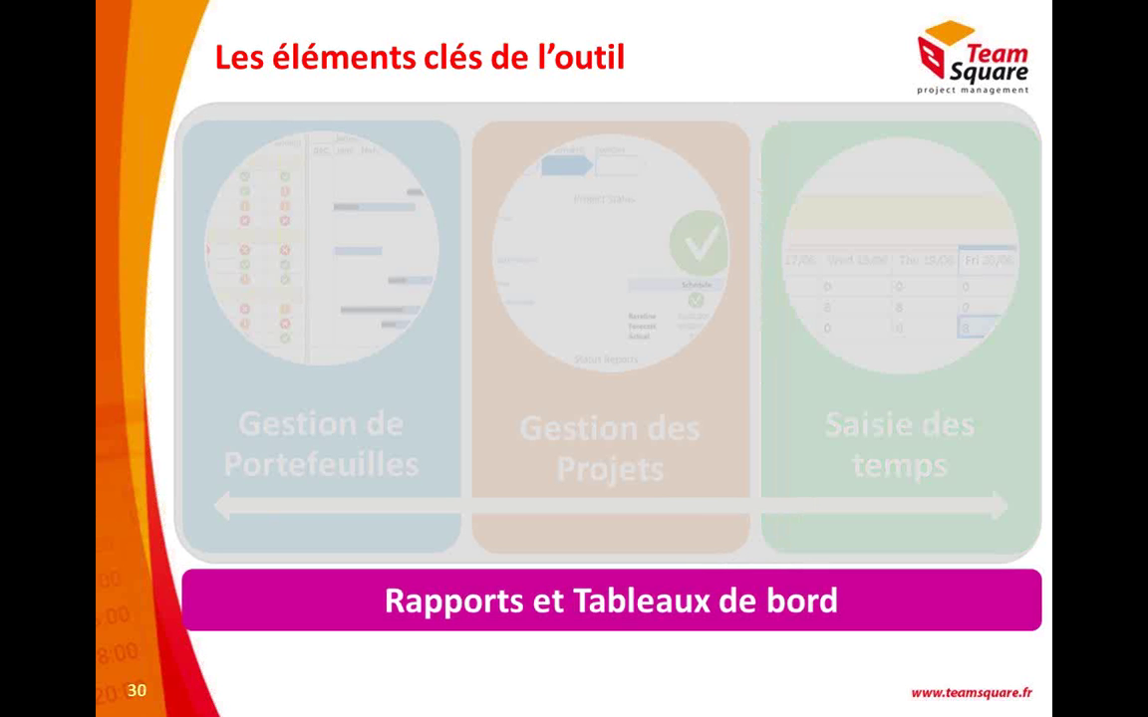
key("Left")
key("alt+Tab")
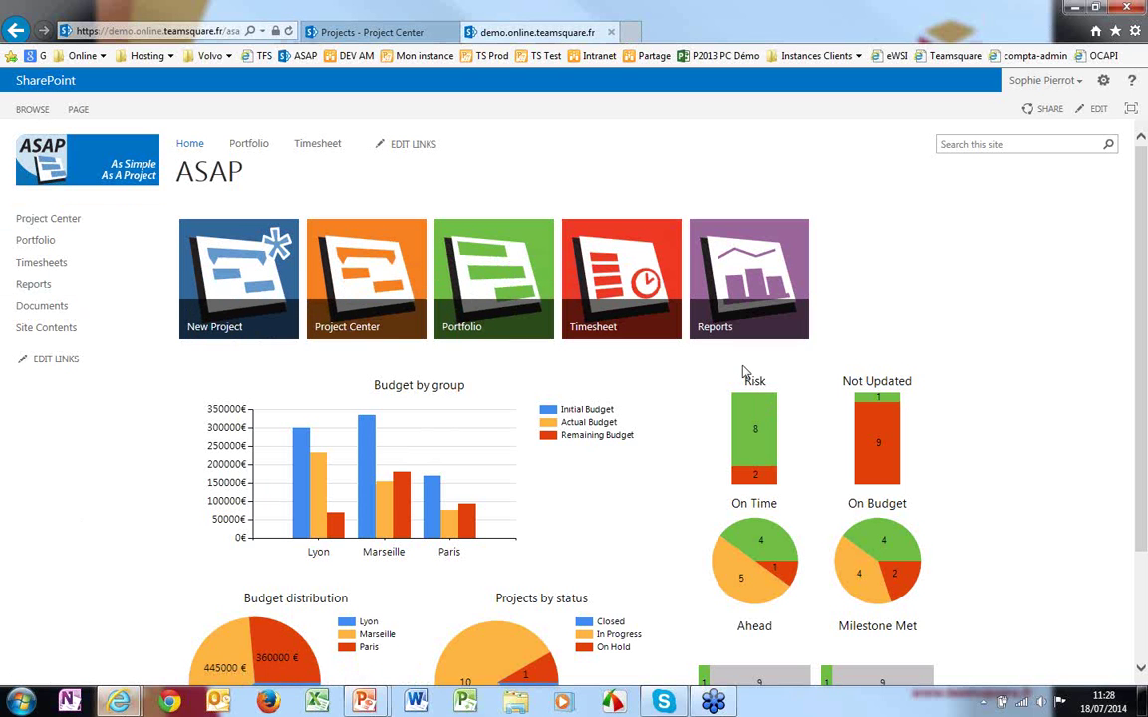
- Open the timesheet, insert a new row and show the typology options available for it
left_click(635, 275)
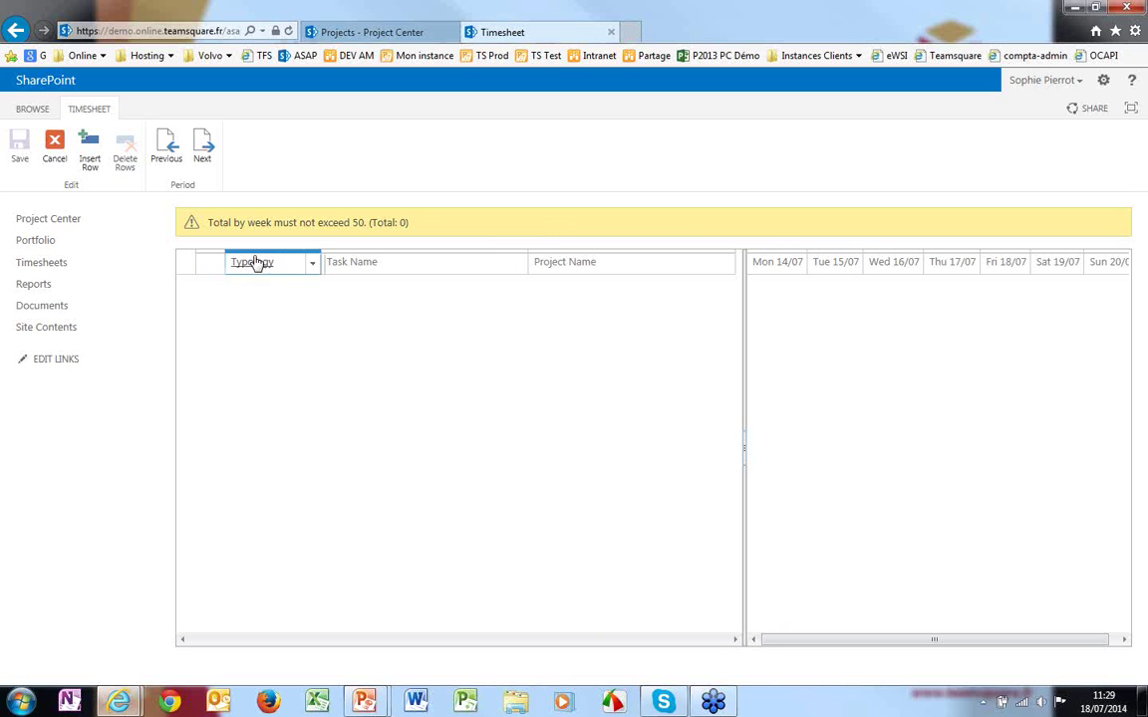
left_click(89, 154)
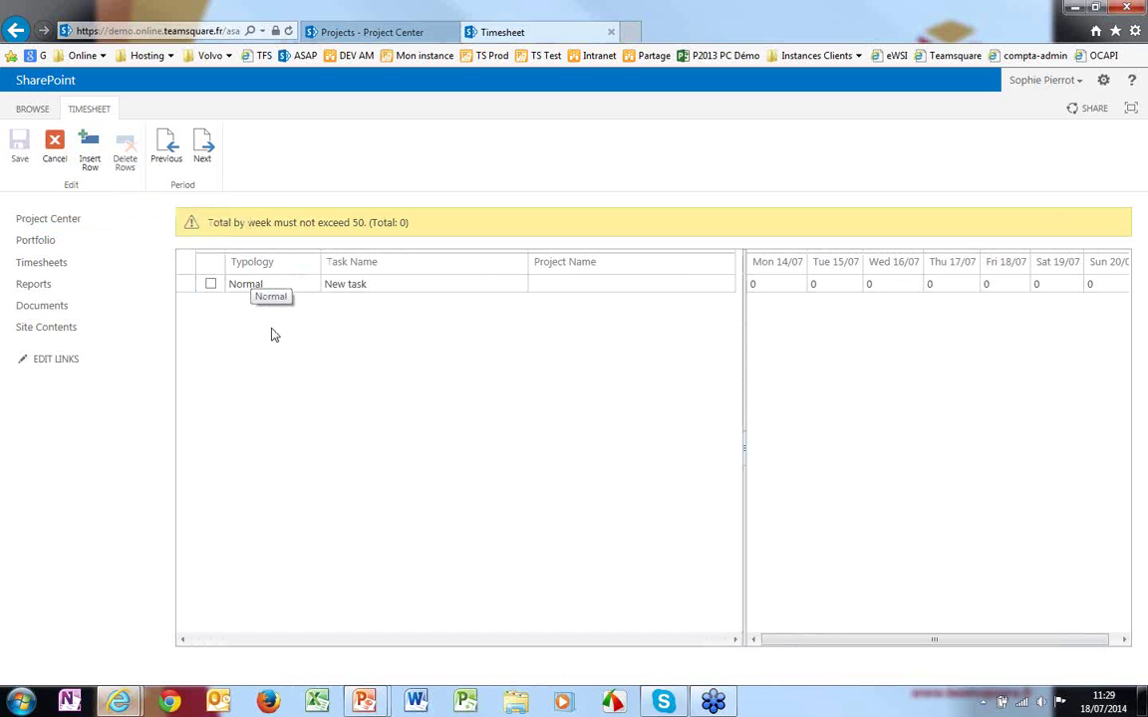
left_click(251, 283)
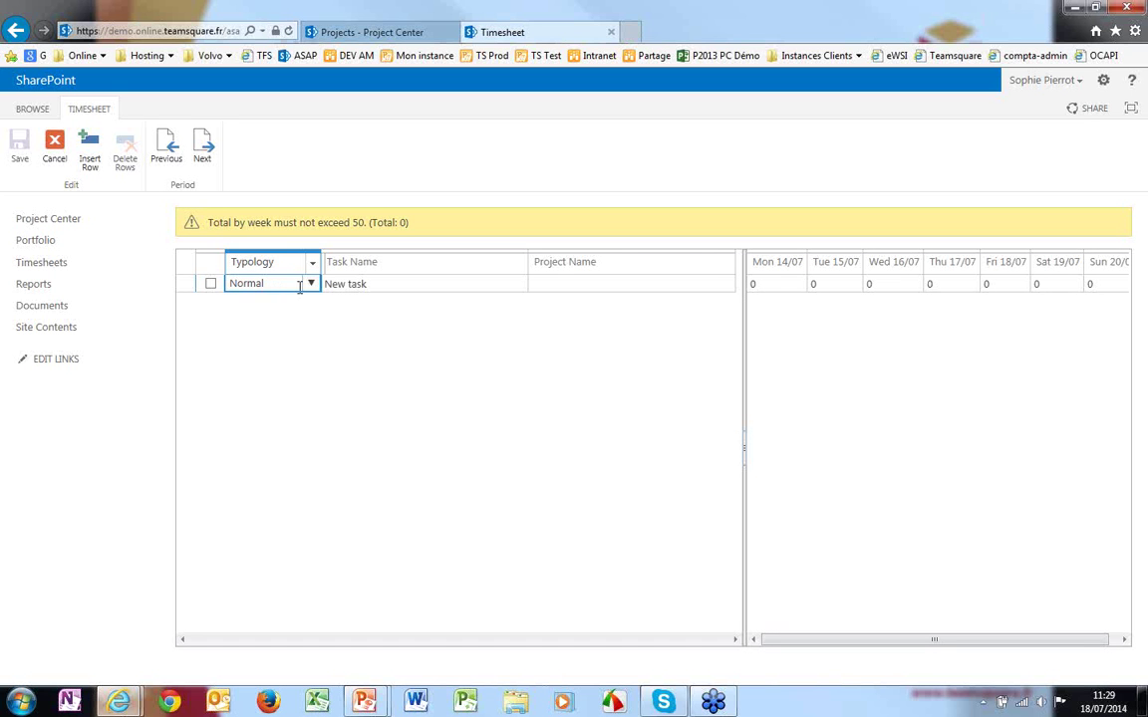
left_click(311, 283)
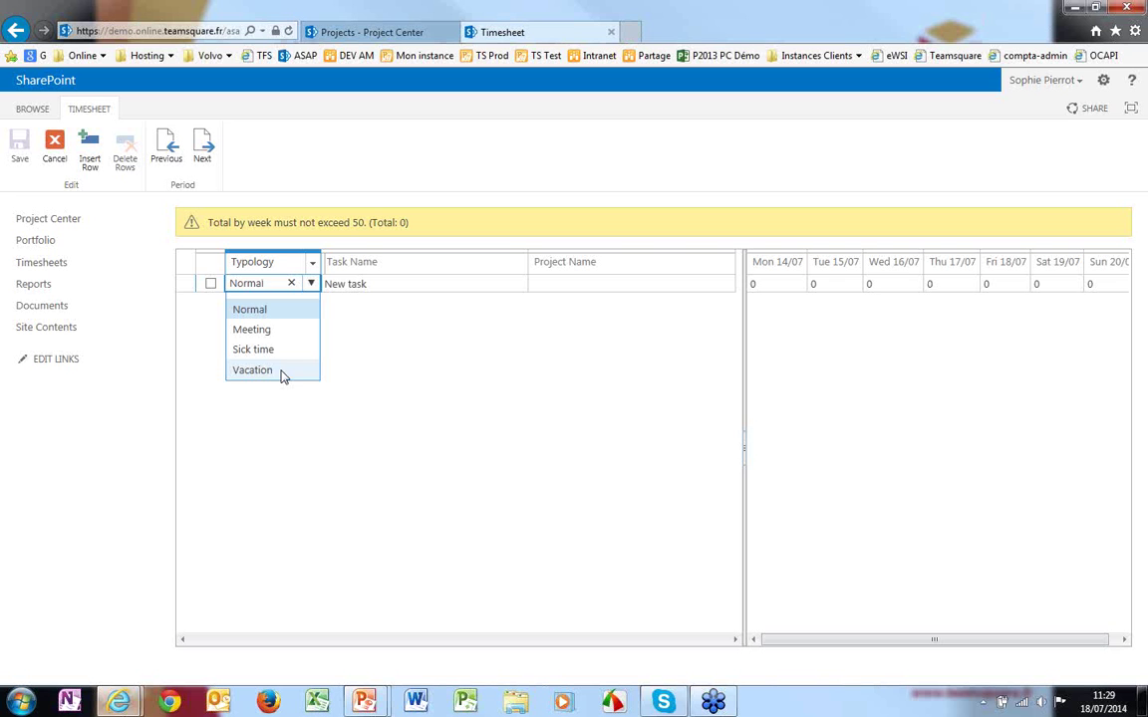
- Name the new timesheet row's task Spécifications and assign it to the project Detailed Project Center 2013
left_click(374, 286)
left_click(375, 285)
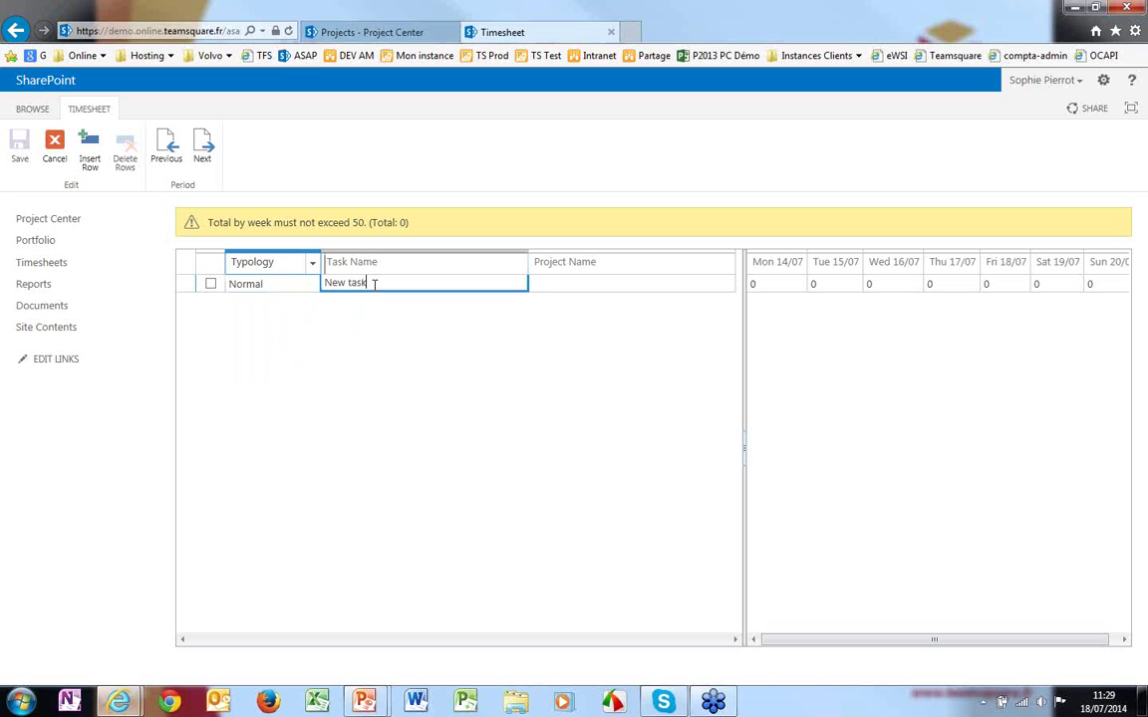
left_click_drag(375, 283, 323, 291)
type("Spécifications")
left_click(590, 283)
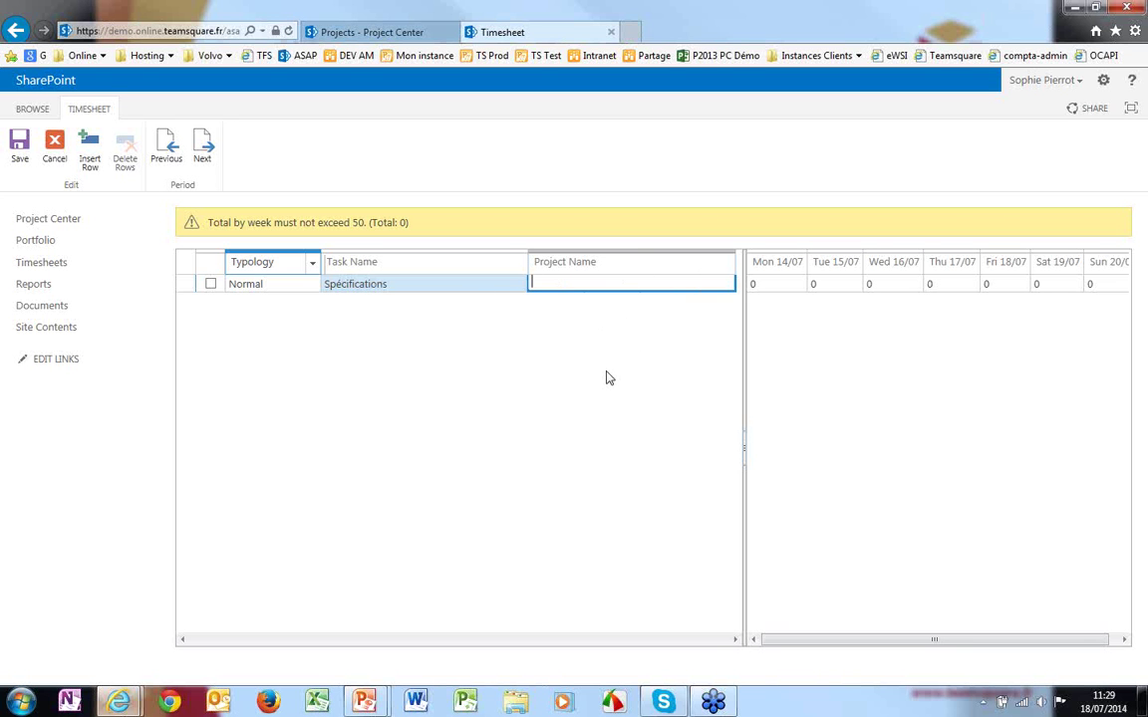
type("d")
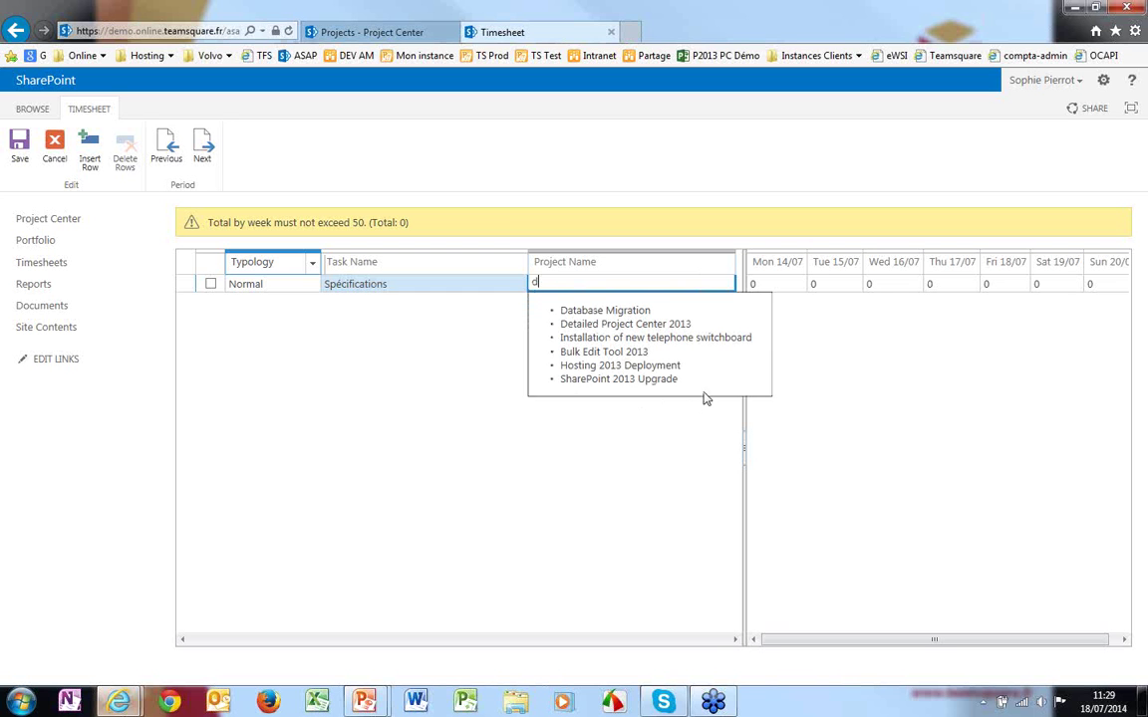
left_click(589, 329)
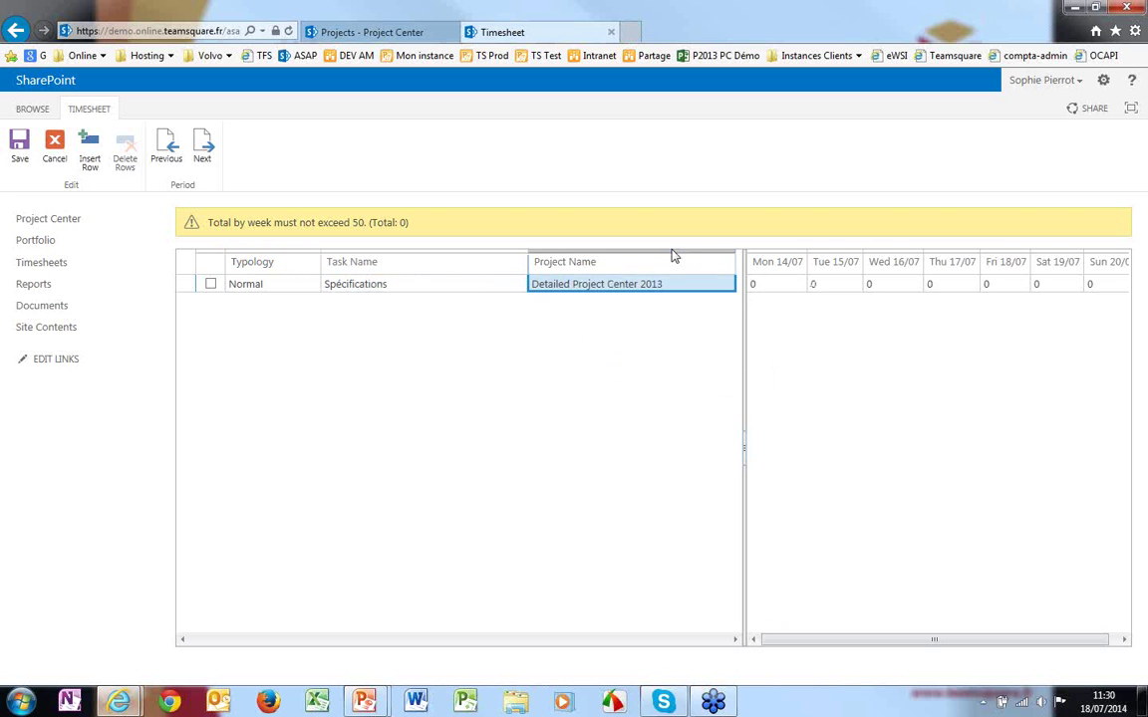
- Enter the time for the Spécifications task: 8 on Tue 15/07, 4 on Wed 16/07 and 4 on Fri 18/07
left_click(778, 284)
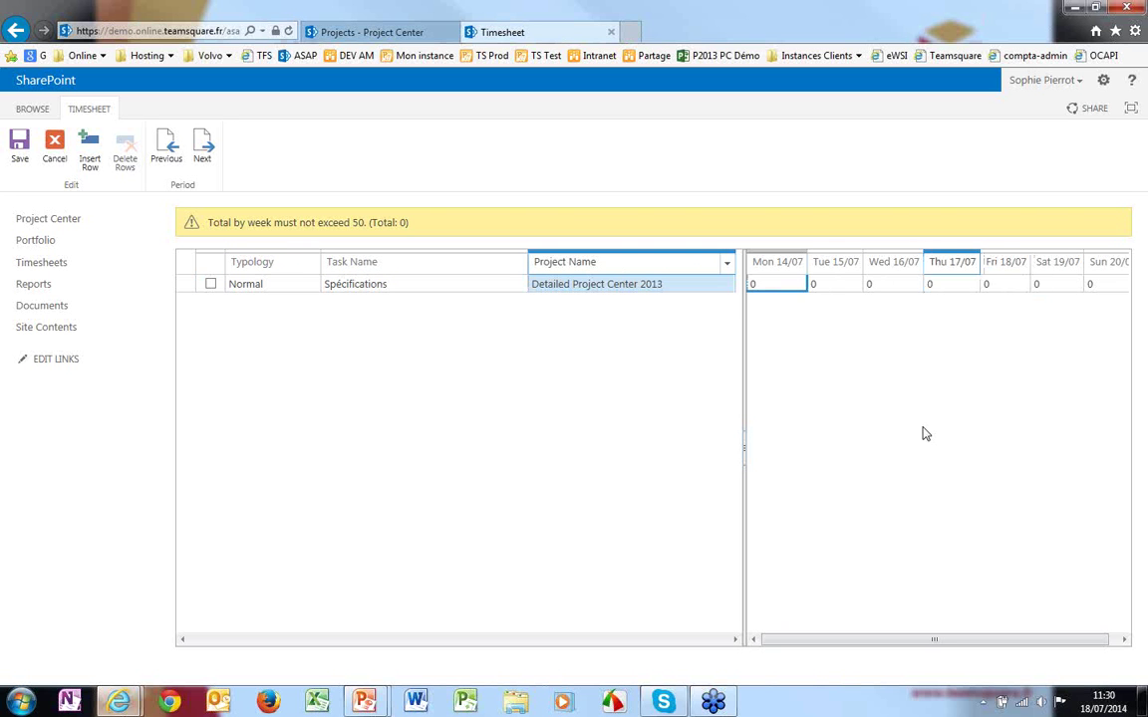
left_click(837, 286)
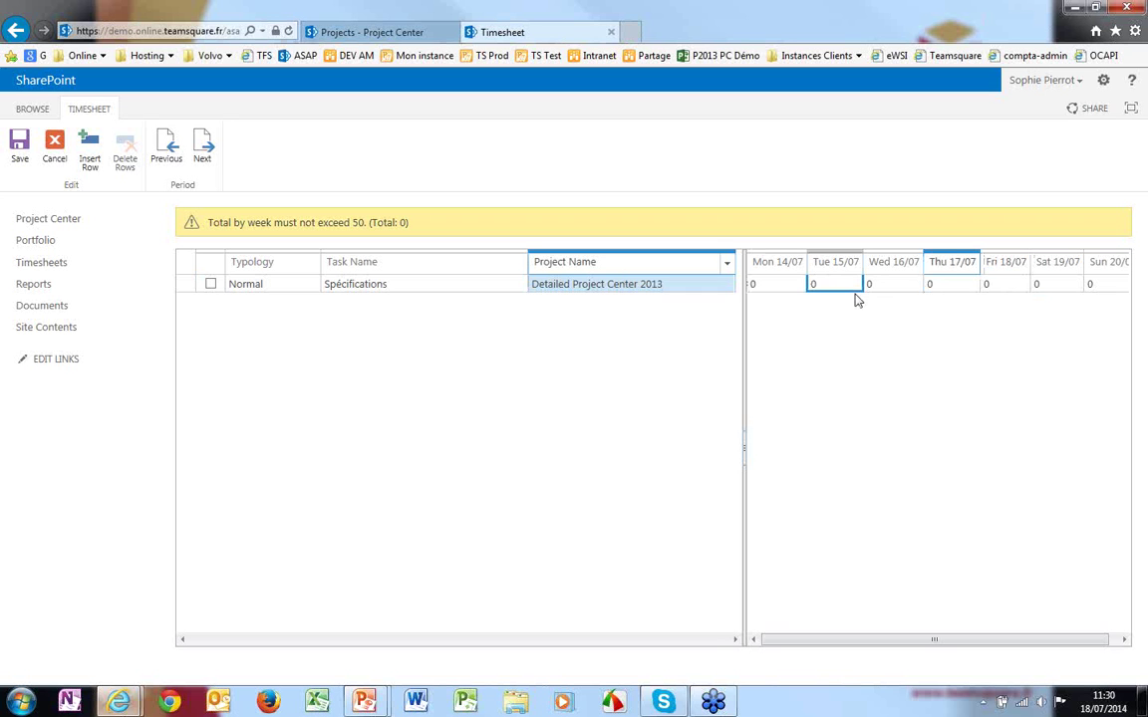
type("8")
left_click(892, 291)
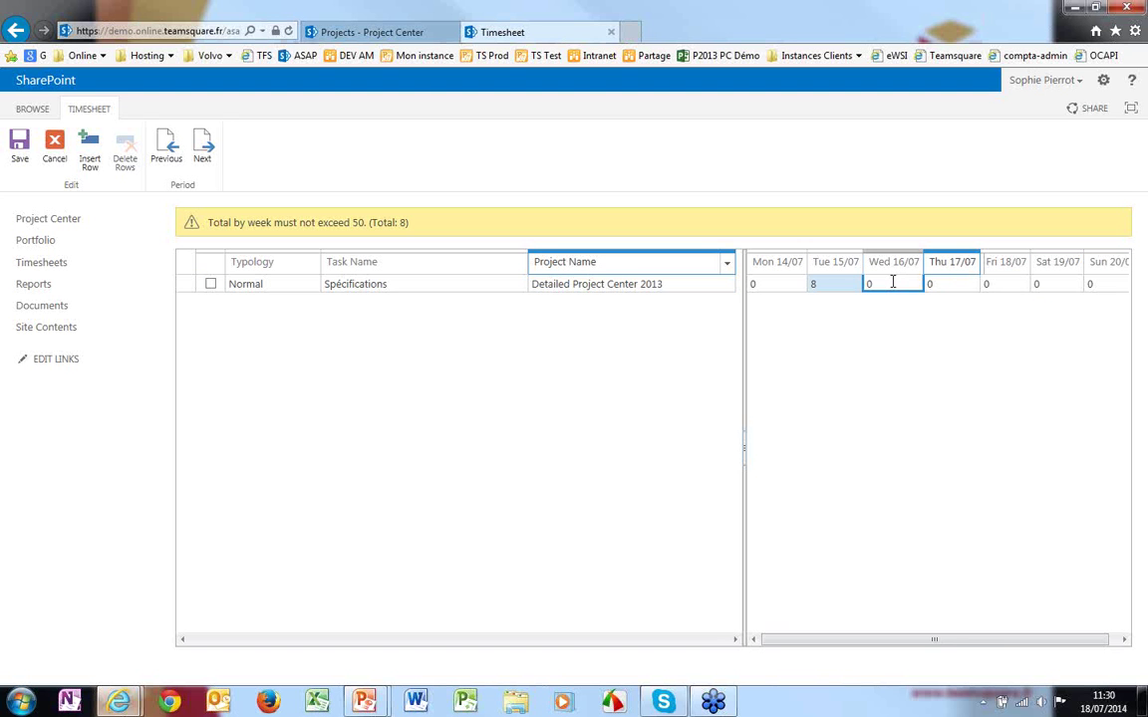
type("4")
left_click(961, 289)
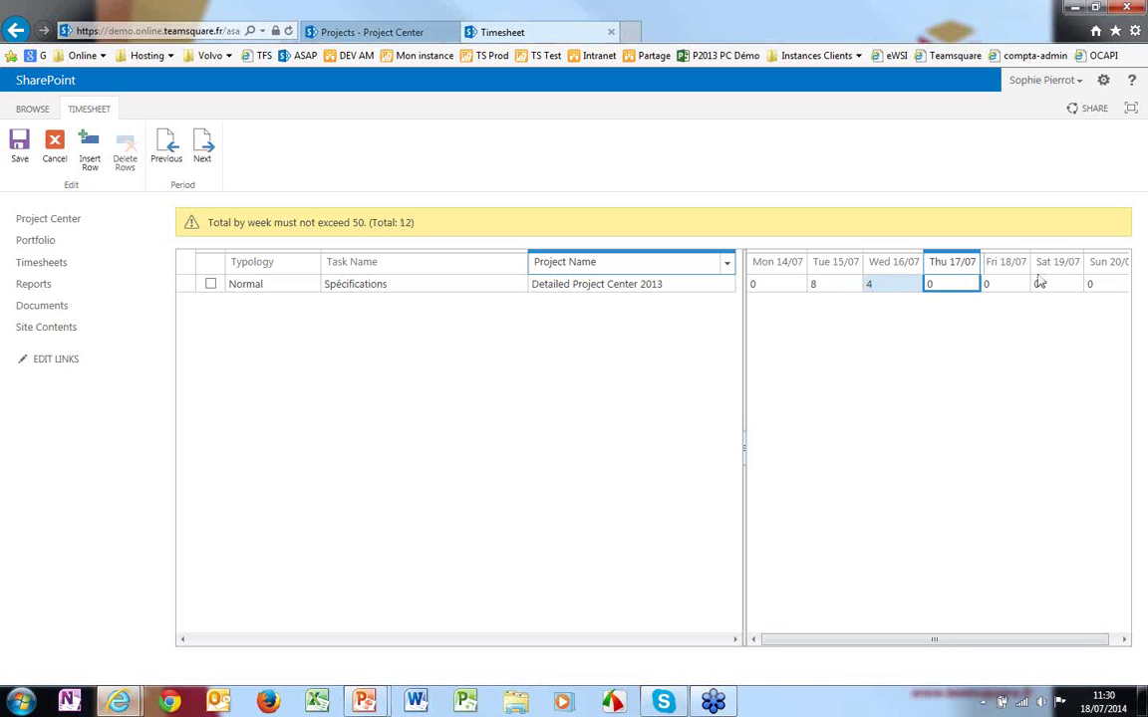
left_click(1026, 285)
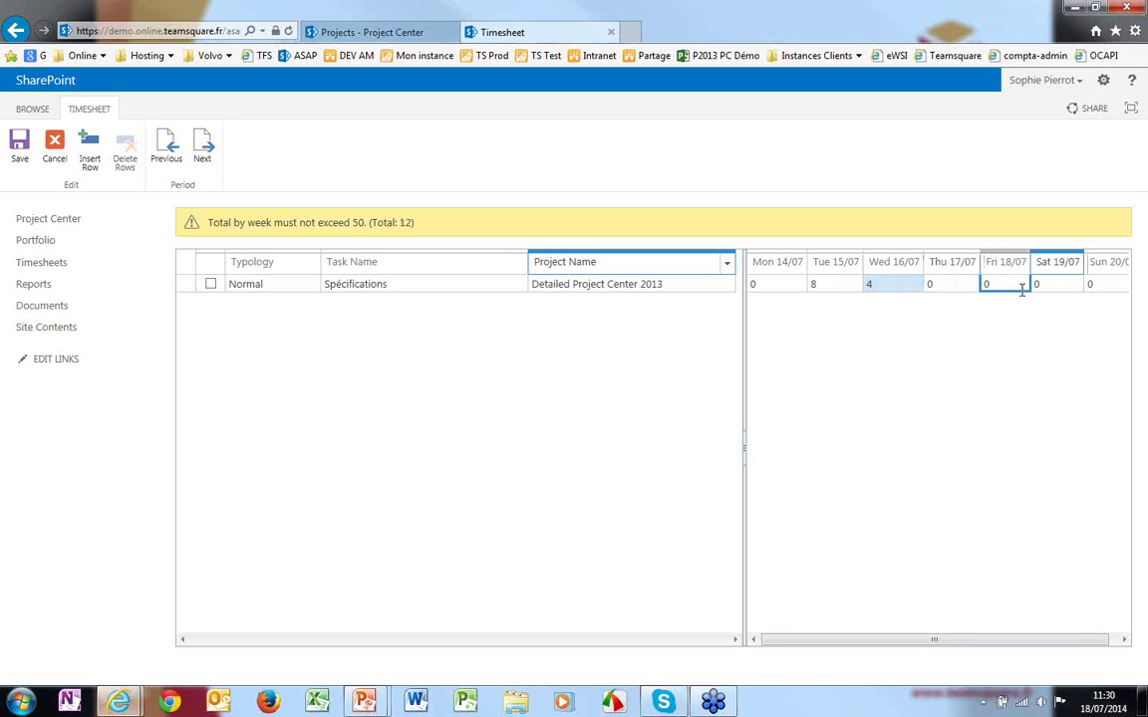
type("4")
left_click(246, 287)
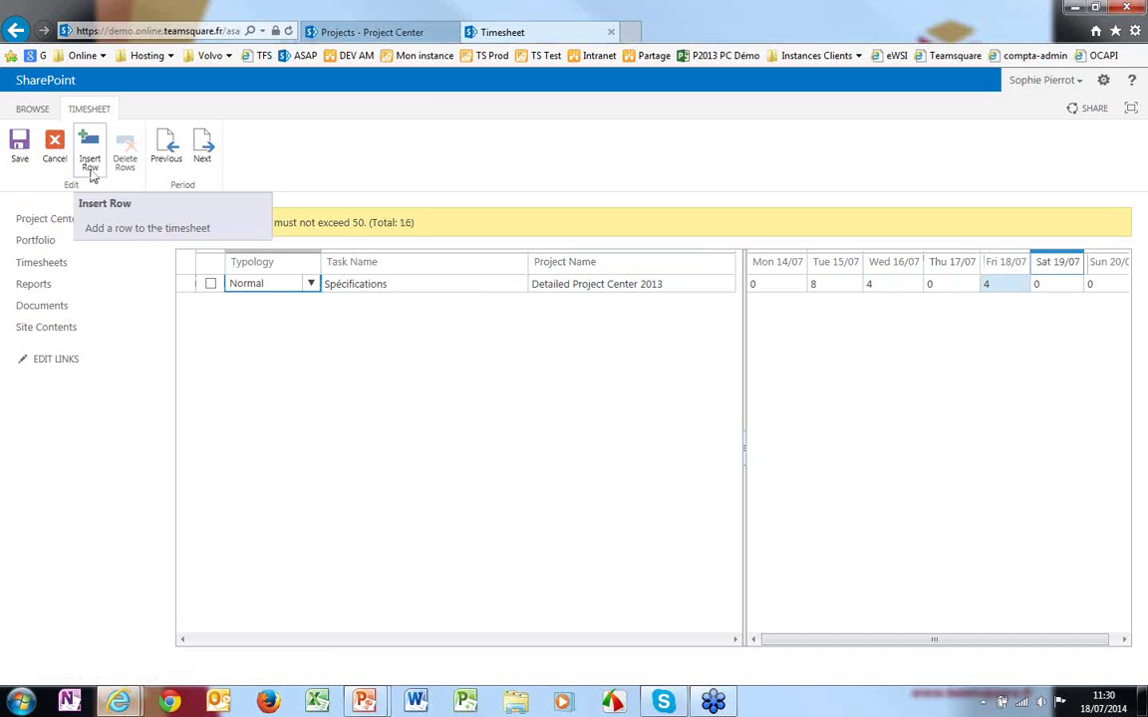
- Insert a second timesheet row with the Vacation typology and name its task Congés
left_click(91, 174)
left_click(274, 302)
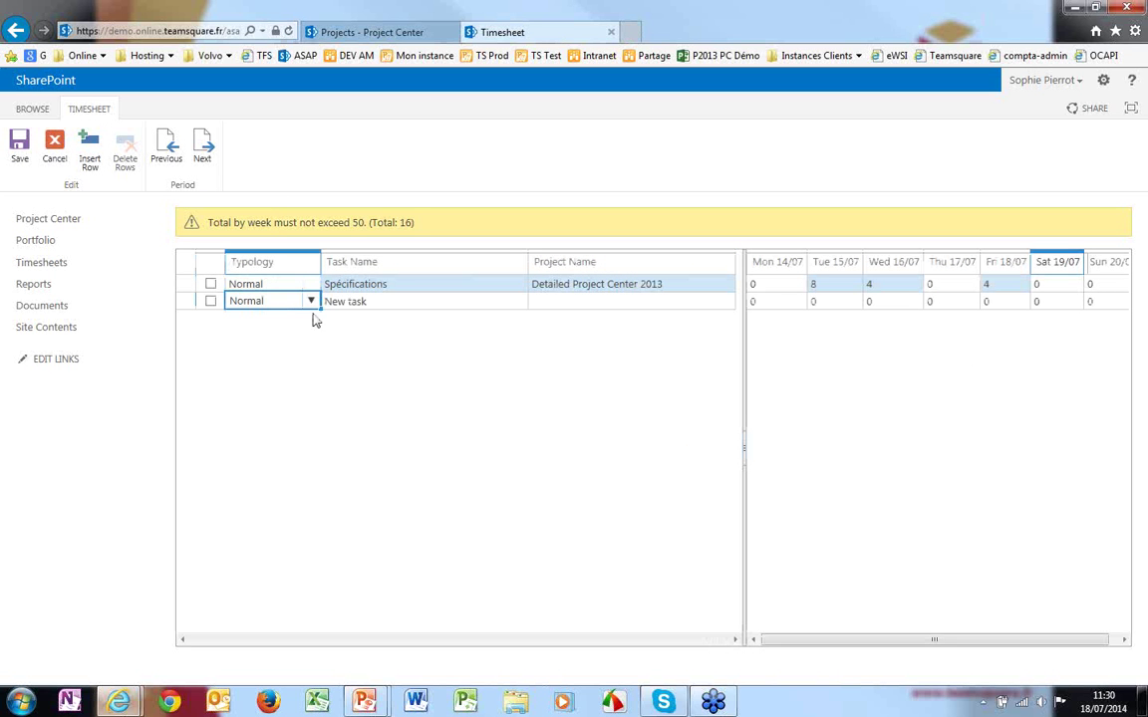
left_click(311, 301)
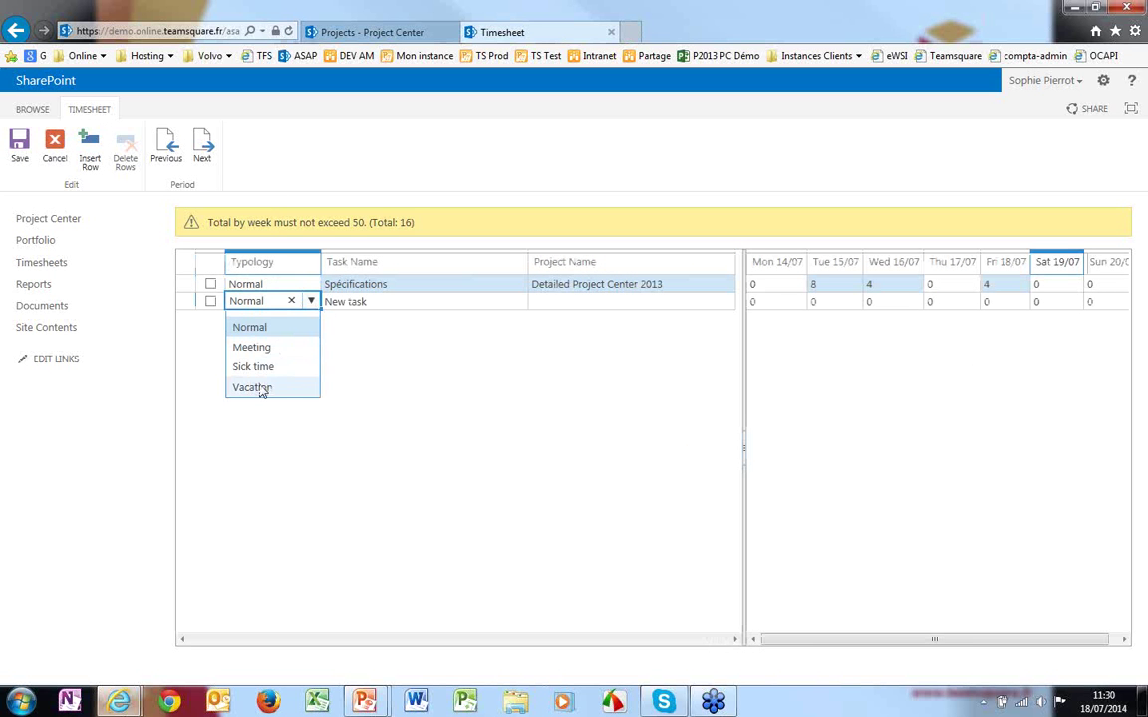
left_click(251, 388)
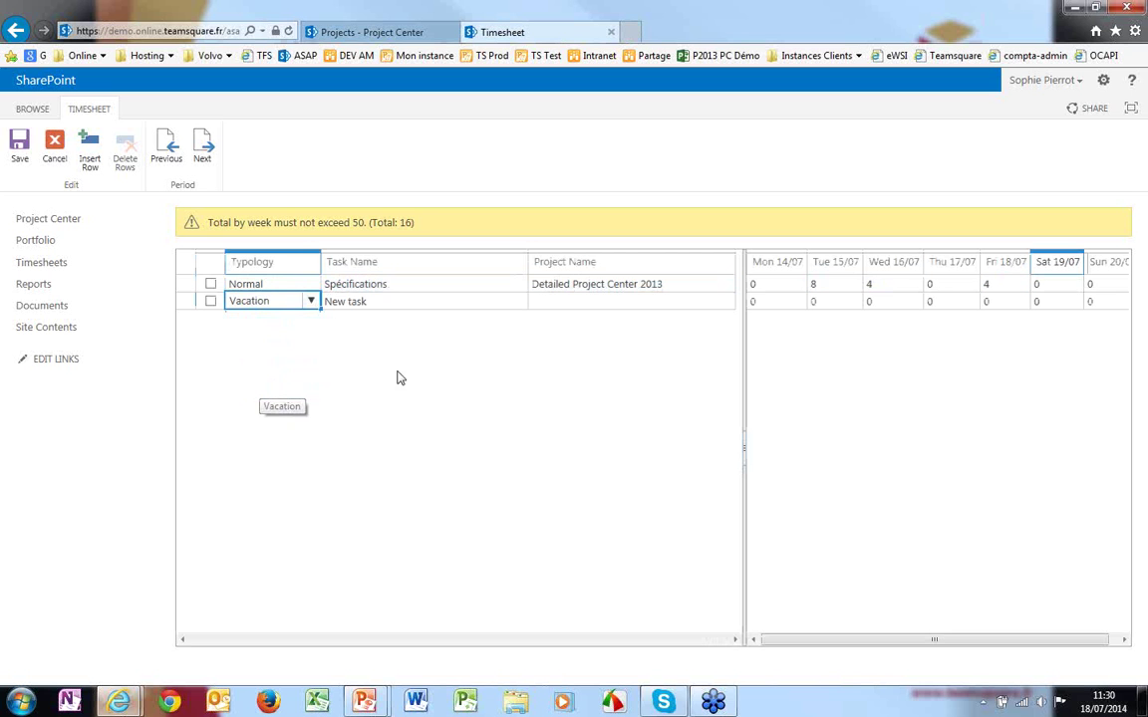
left_click(438, 301)
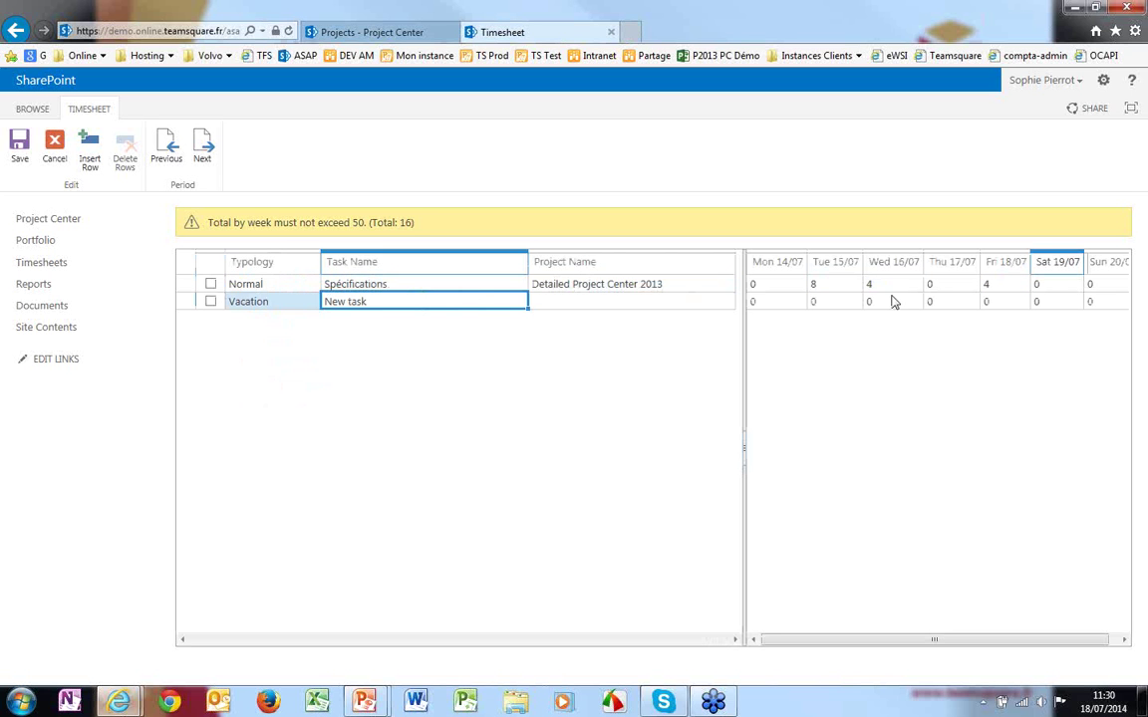
left_click(447, 302)
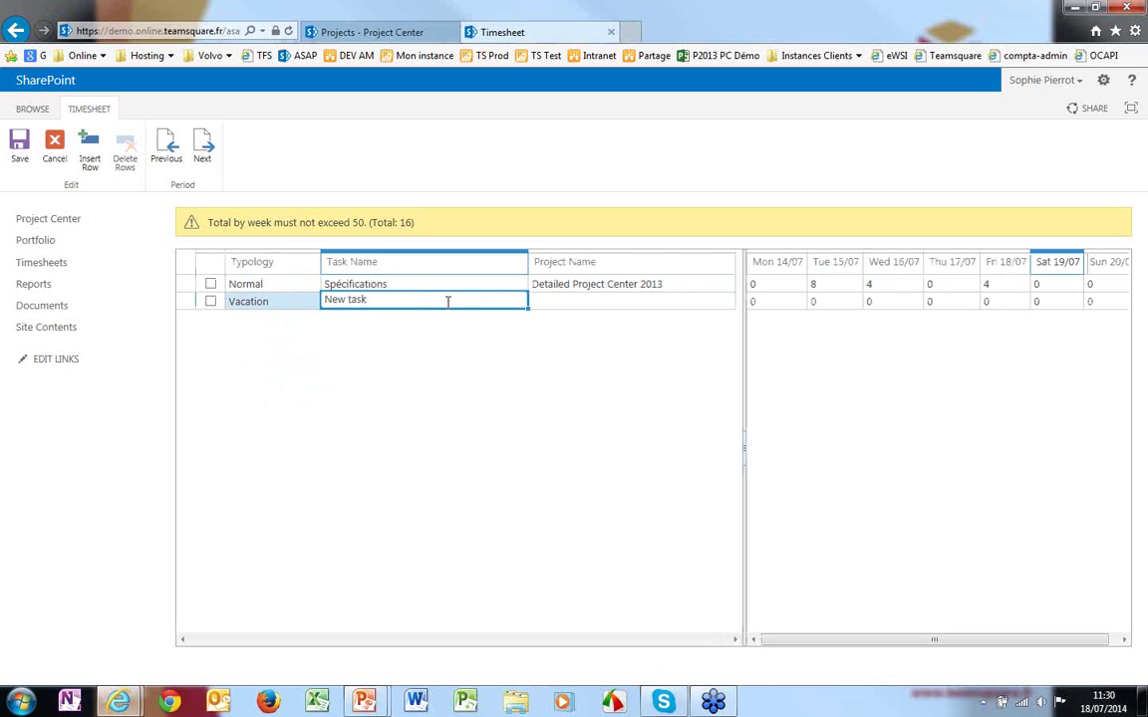
key("ctrl+a")
type("Conge")
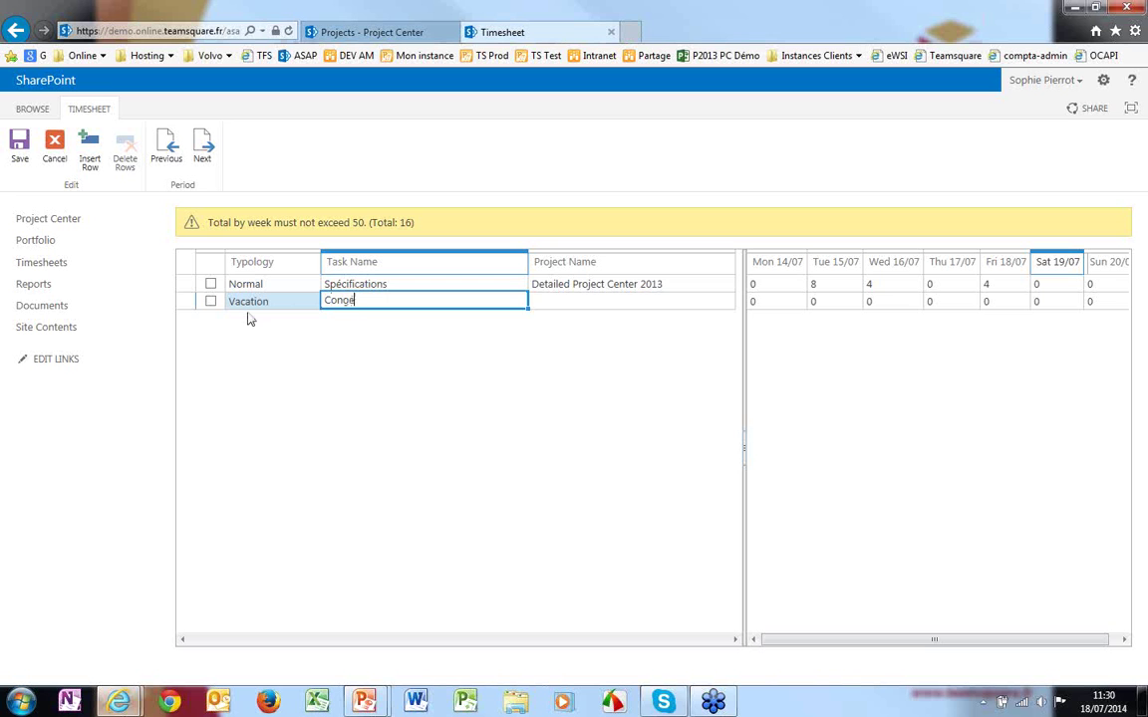
key("BackSpace")
type("és")
- Enter 8 on Thu 17/07 for the Congés row
left_click(1000, 301)
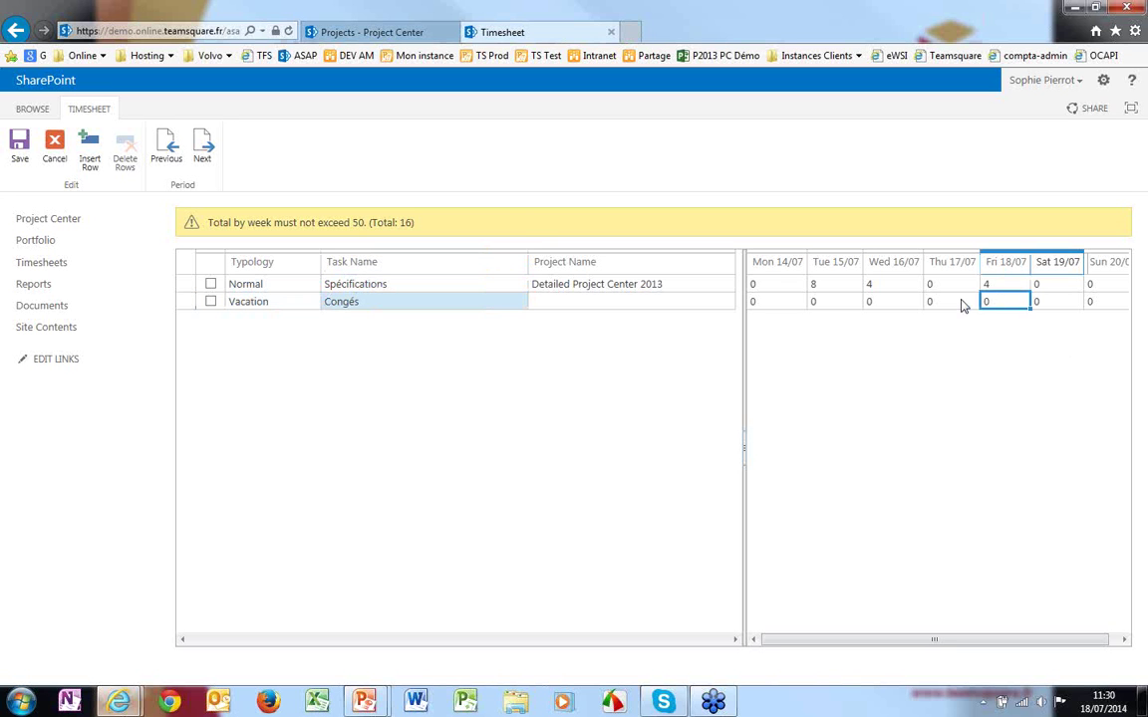
left_click(961, 301)
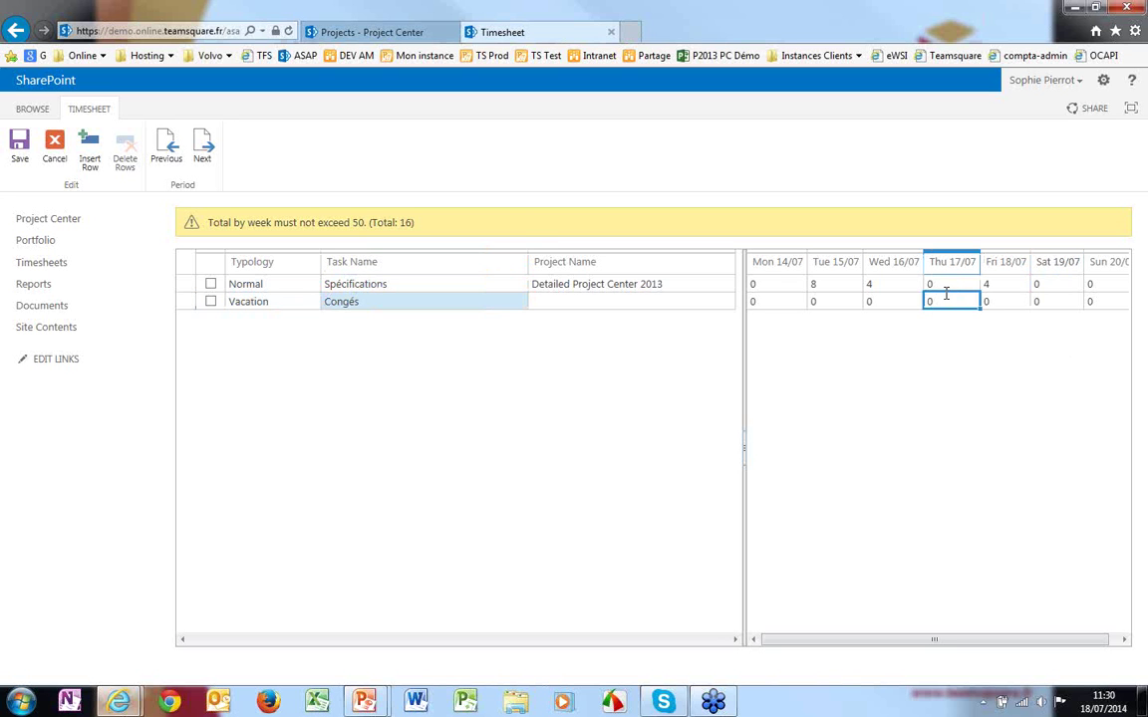
type("8")
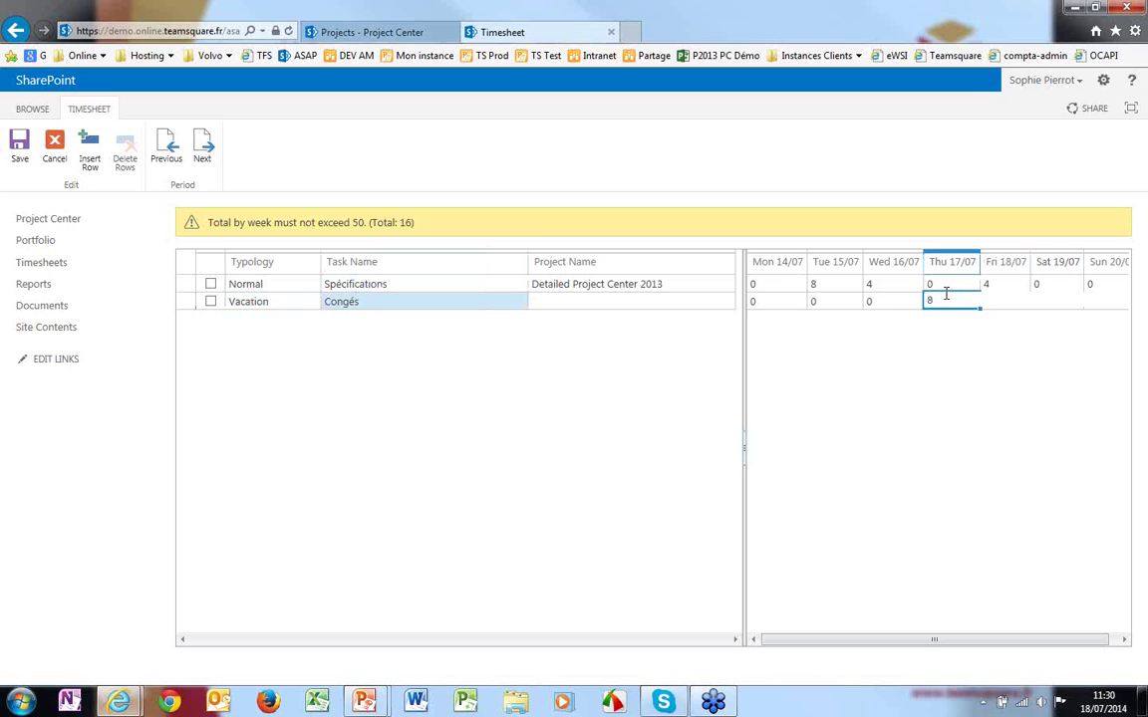
left_click(328, 359)
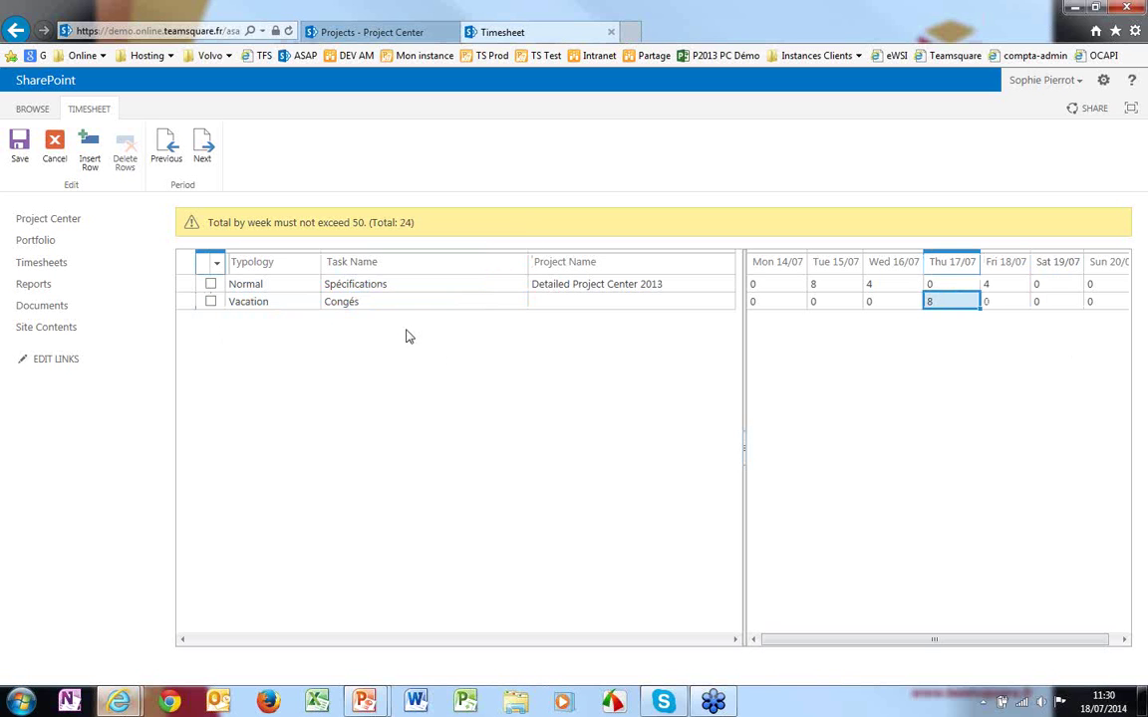
- Insert a third timesheet row, name its task Etude and assign it to the project Installation of new telephone switchboard
left_click(89, 149)
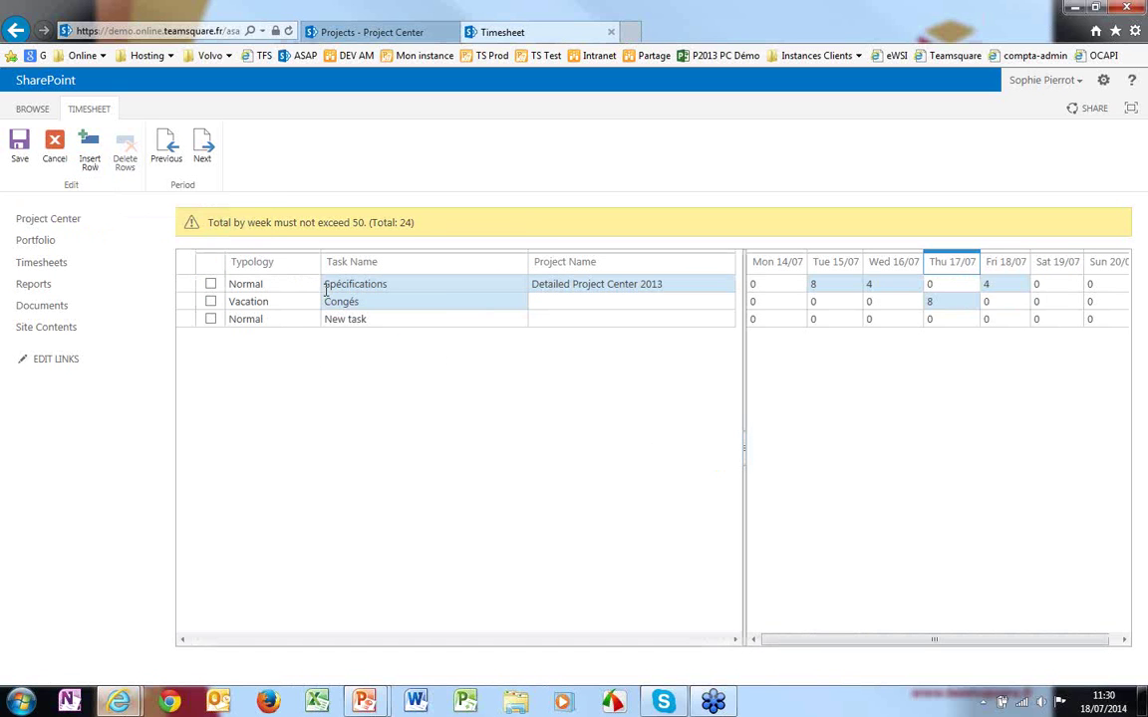
left_click(341, 318)
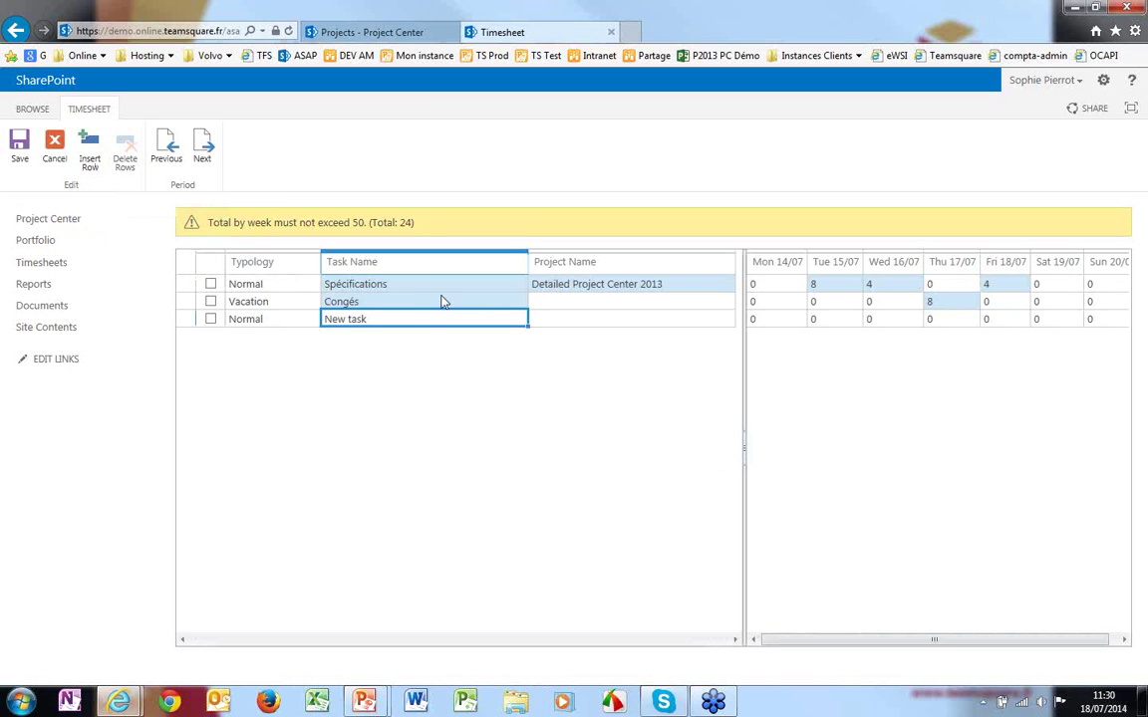
type("Etude")
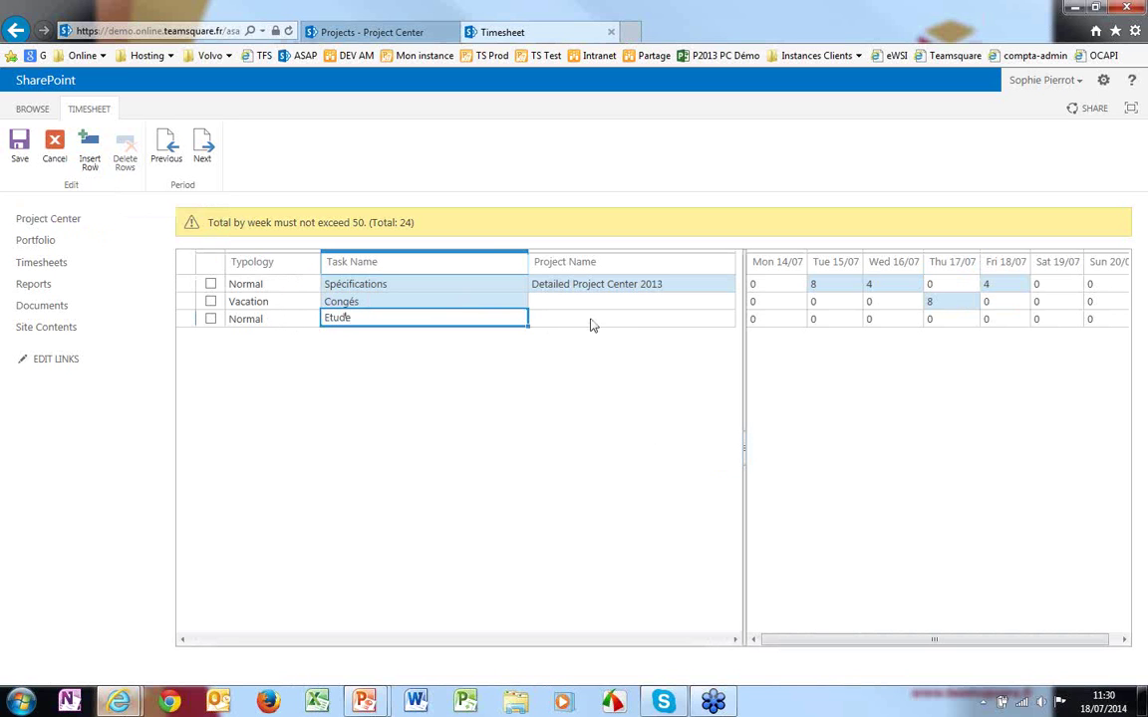
left_click(648, 319)
type("d")
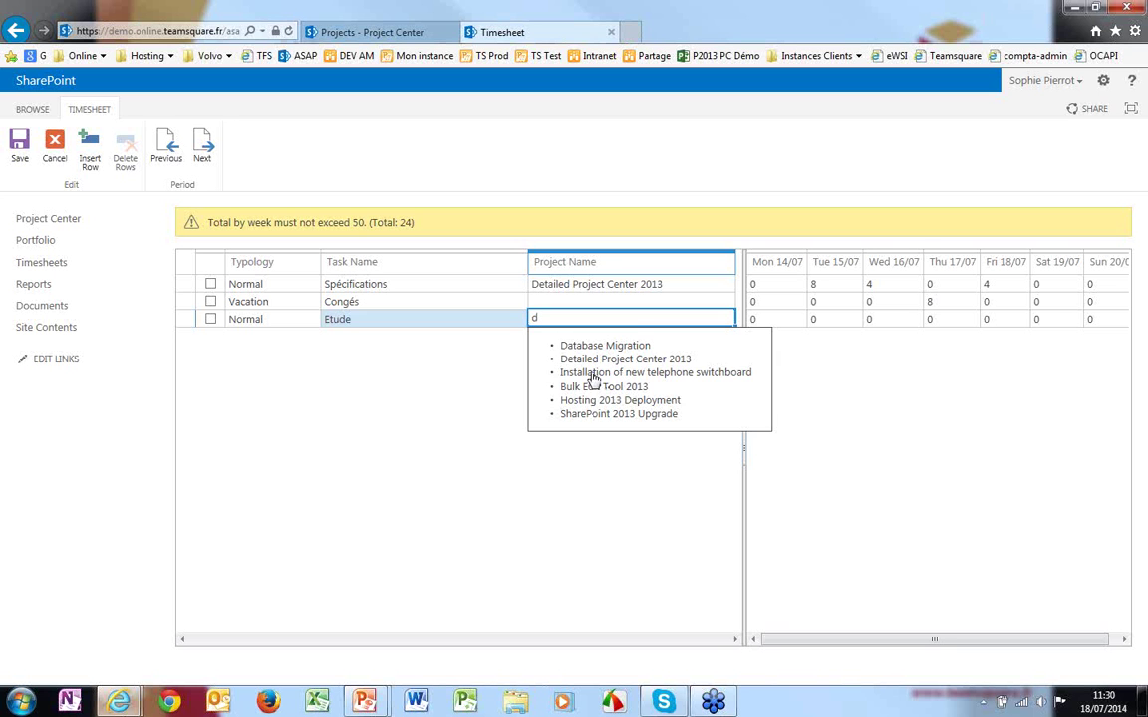
left_click(594, 375)
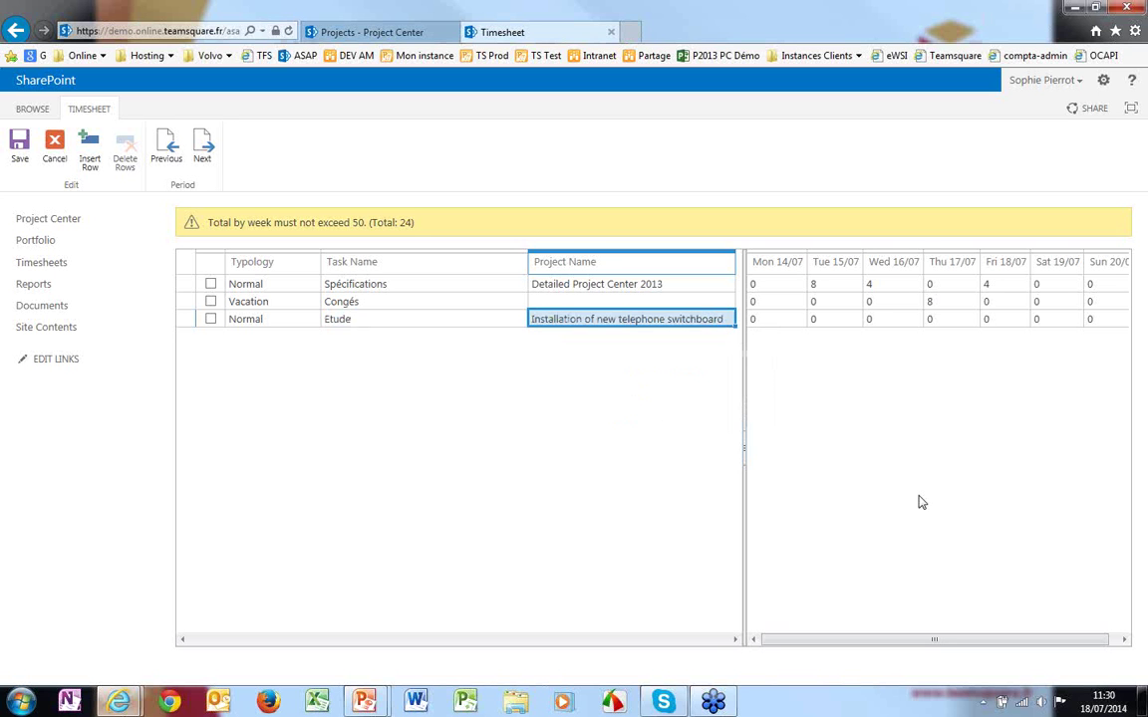
- Enter 4 on Wed 16/07 and 4 on Fri 18/07 for the Etude task, and save the timesheet
left_click(883, 319)
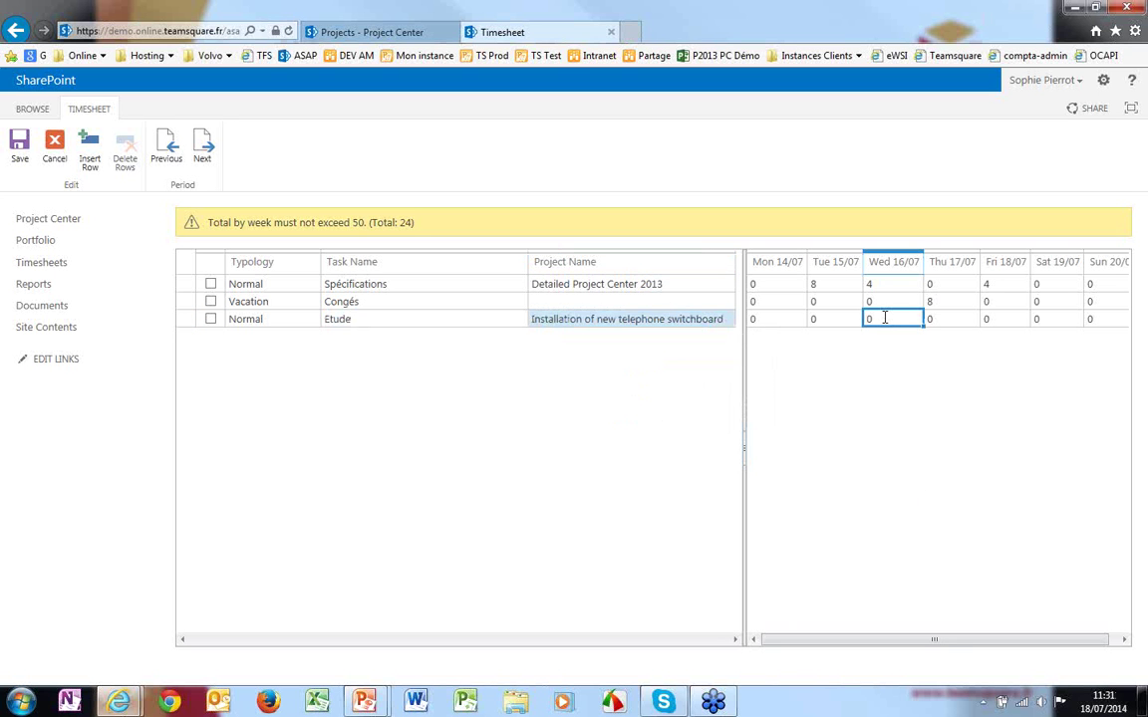
type("4")
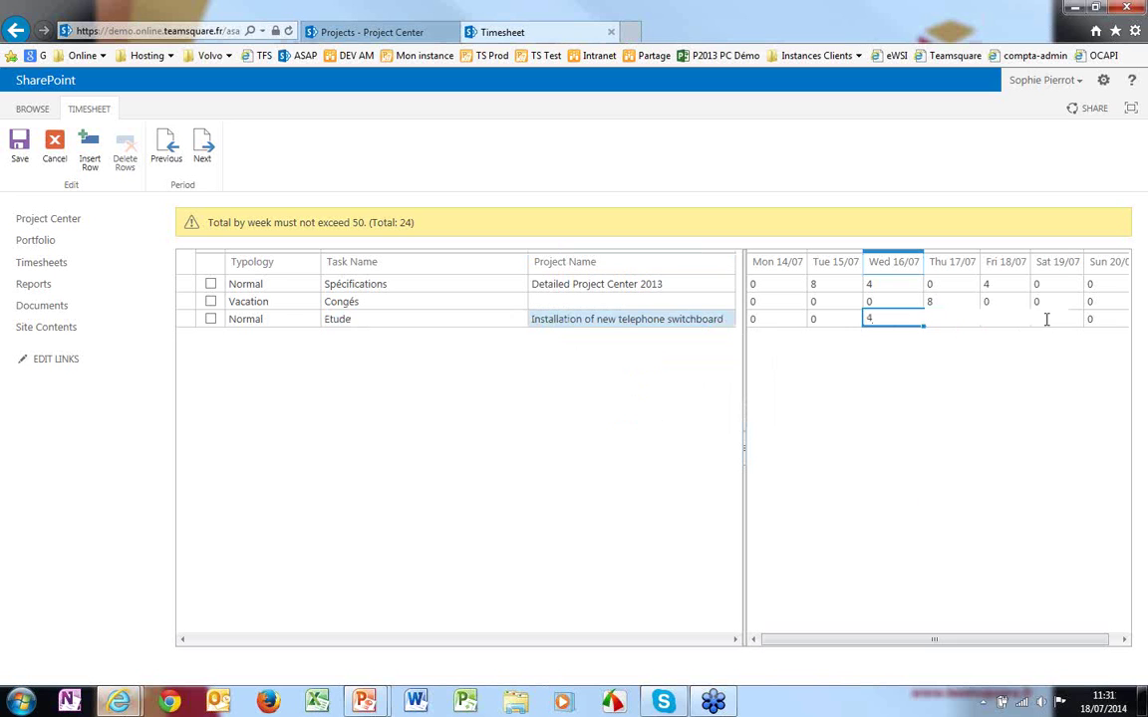
key("Return")
left_click(991, 318)
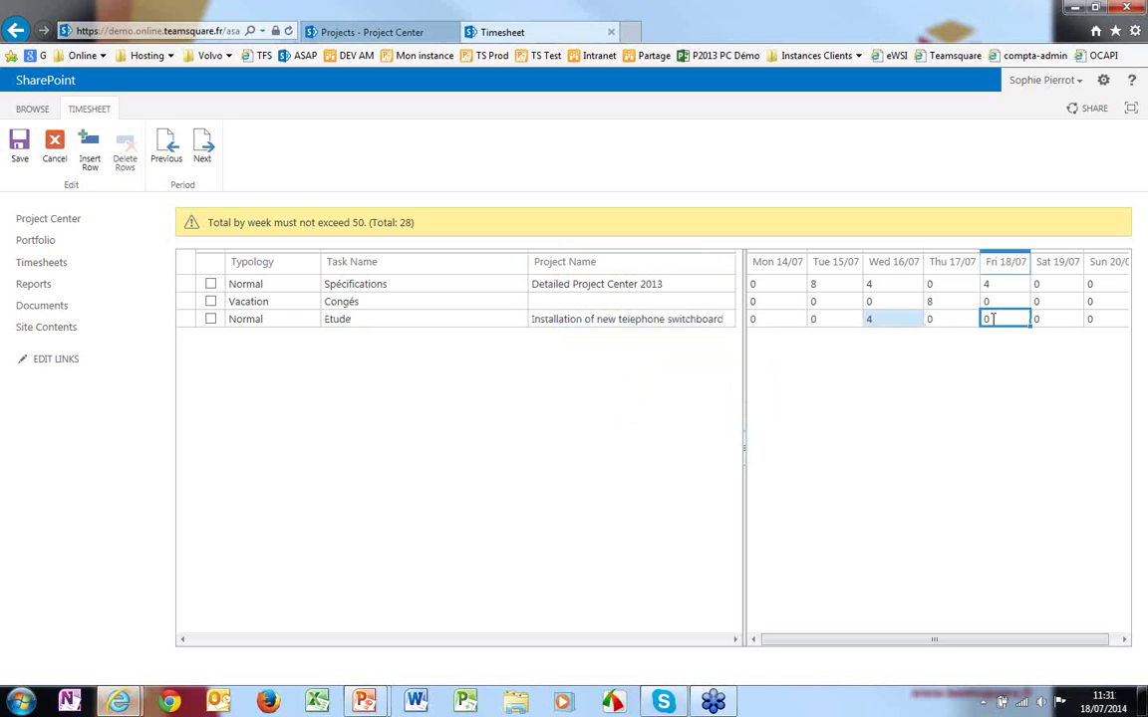
type("4")
key("Return")
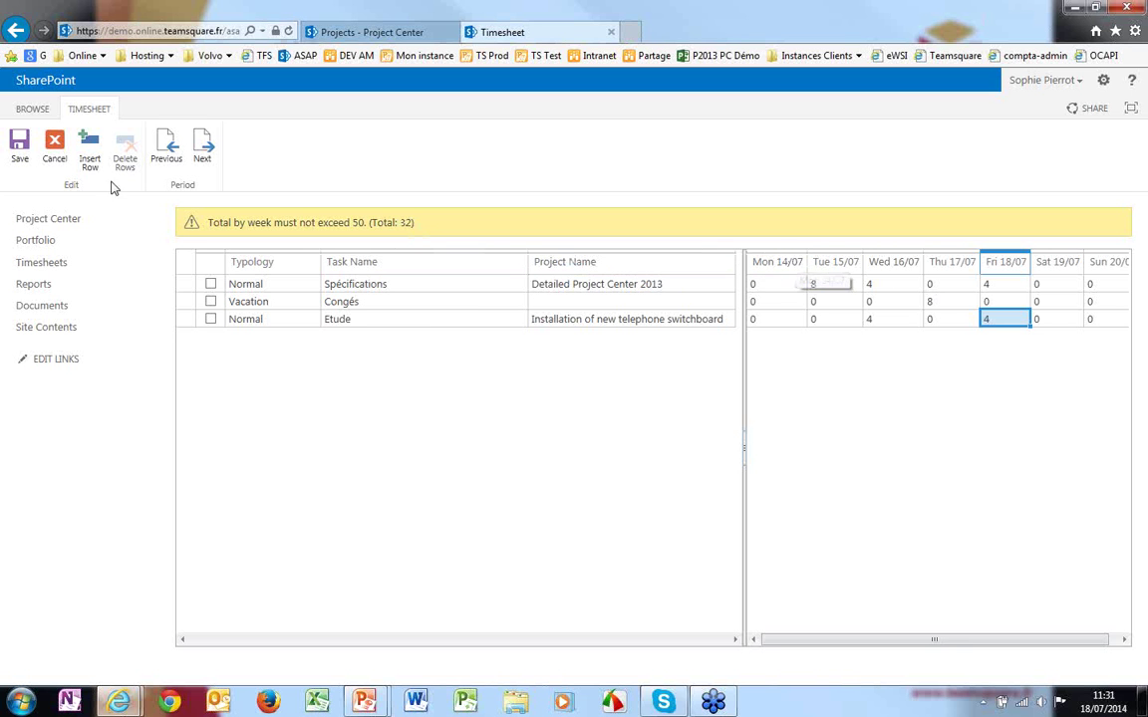
left_click(19, 145)
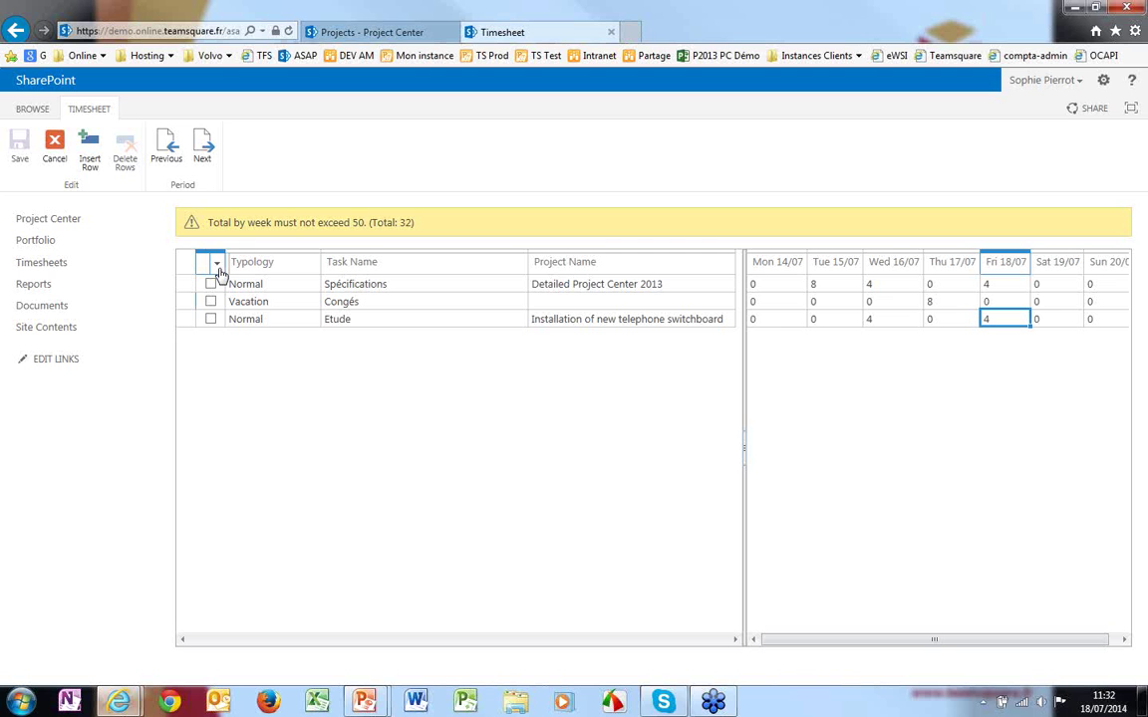
left_click(47, 136)
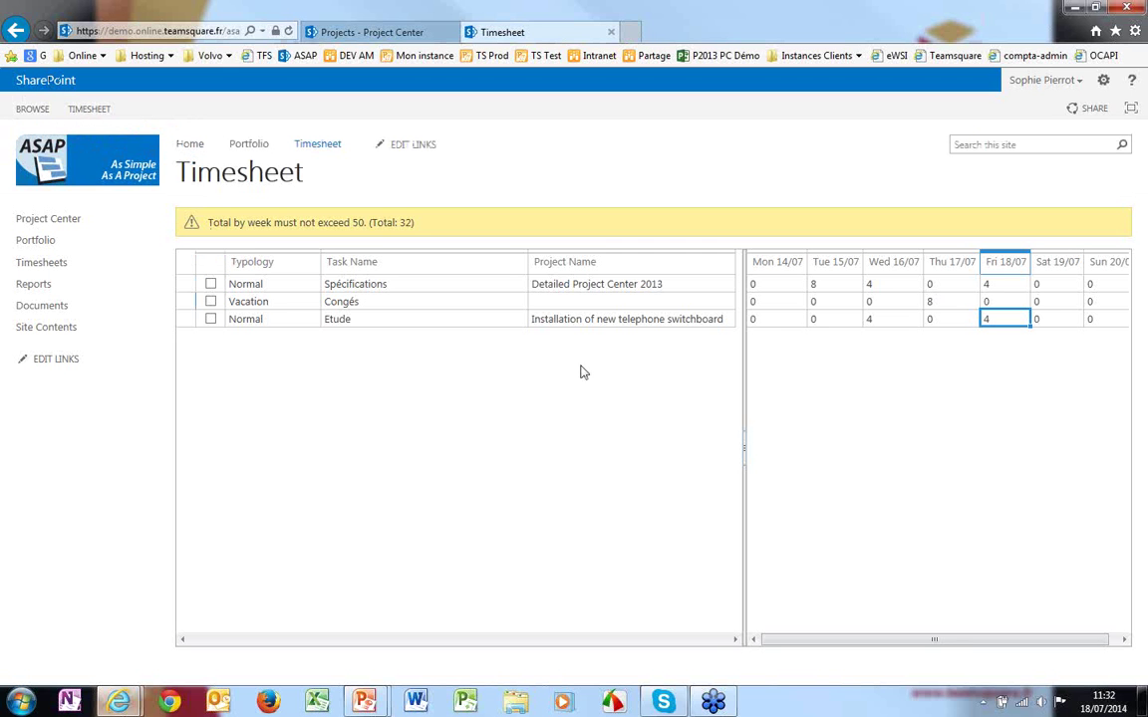
- Open the Main dashboard report from the ASAP site's Reports page and examine its budget, status and project progress charts
left_click(117, 172)
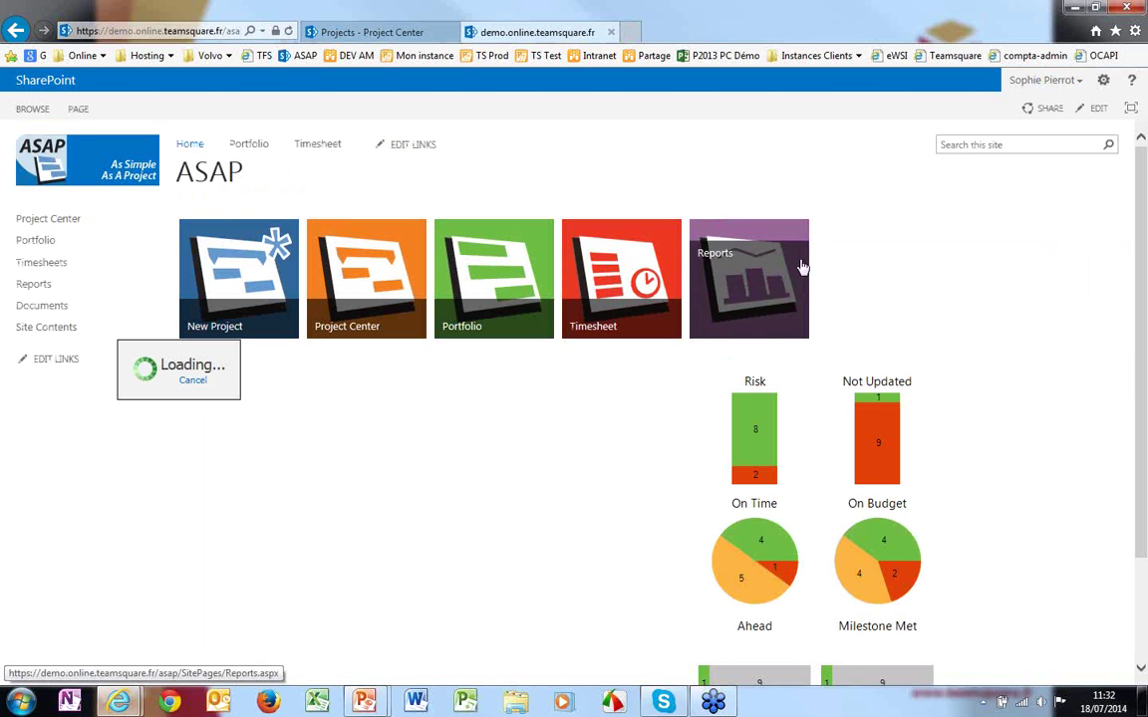
left_click(746, 275)
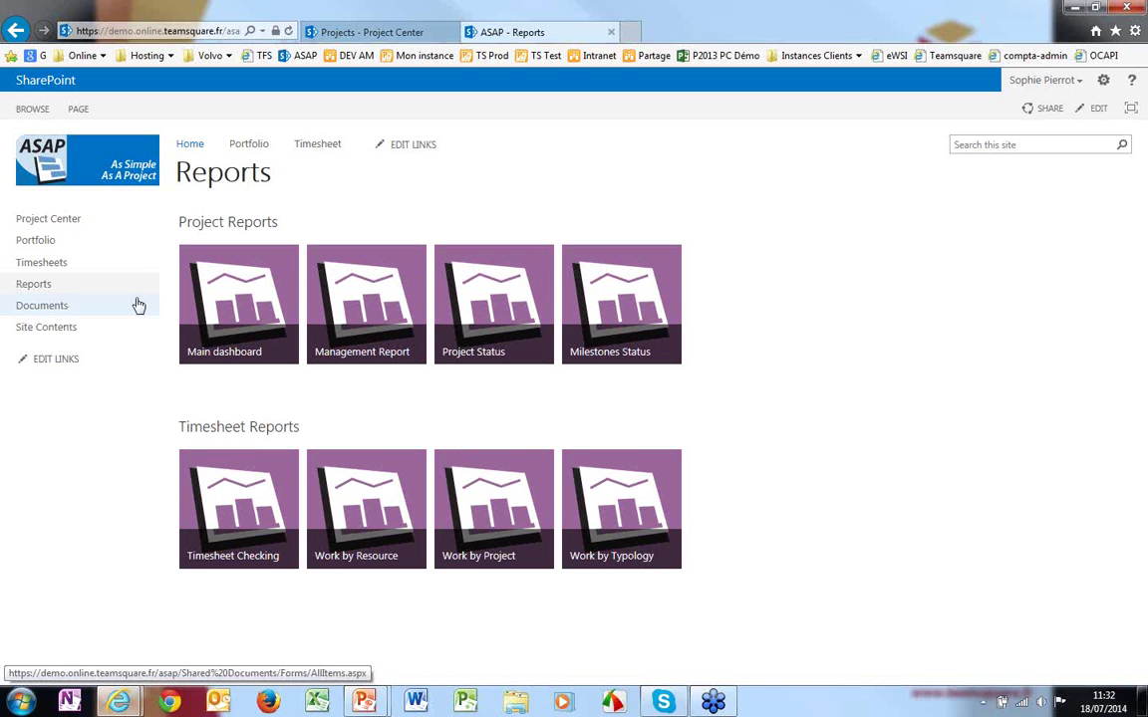
left_click(251, 312)
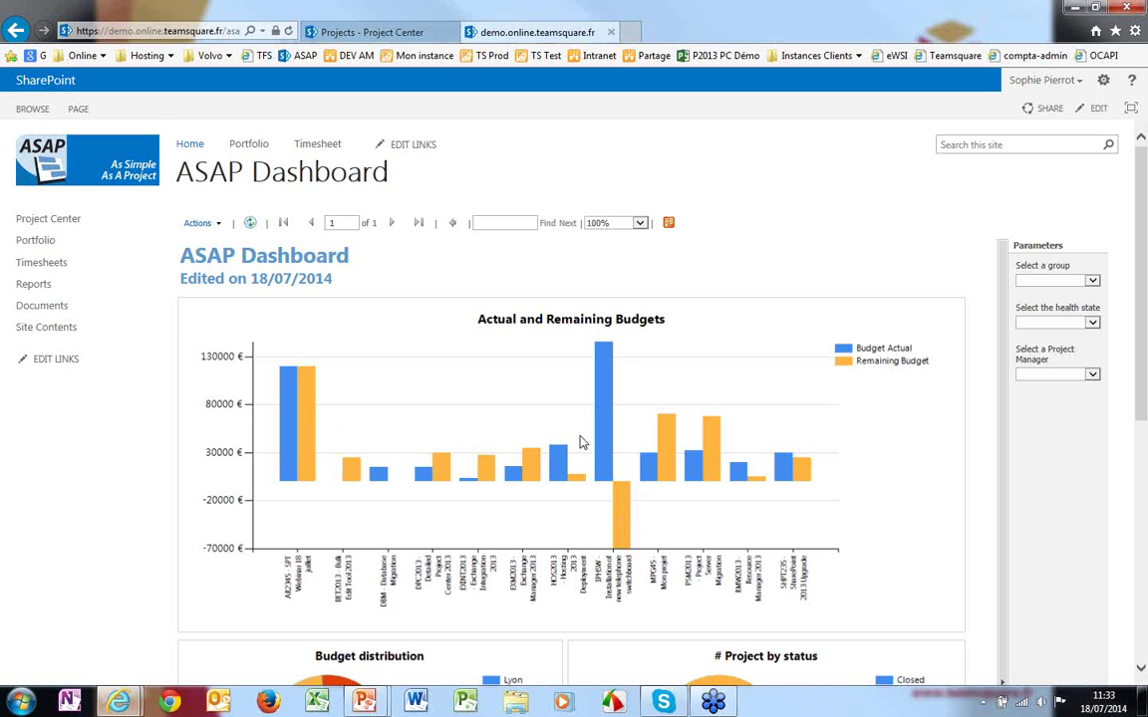
scroll(583, 443, "down", 3)
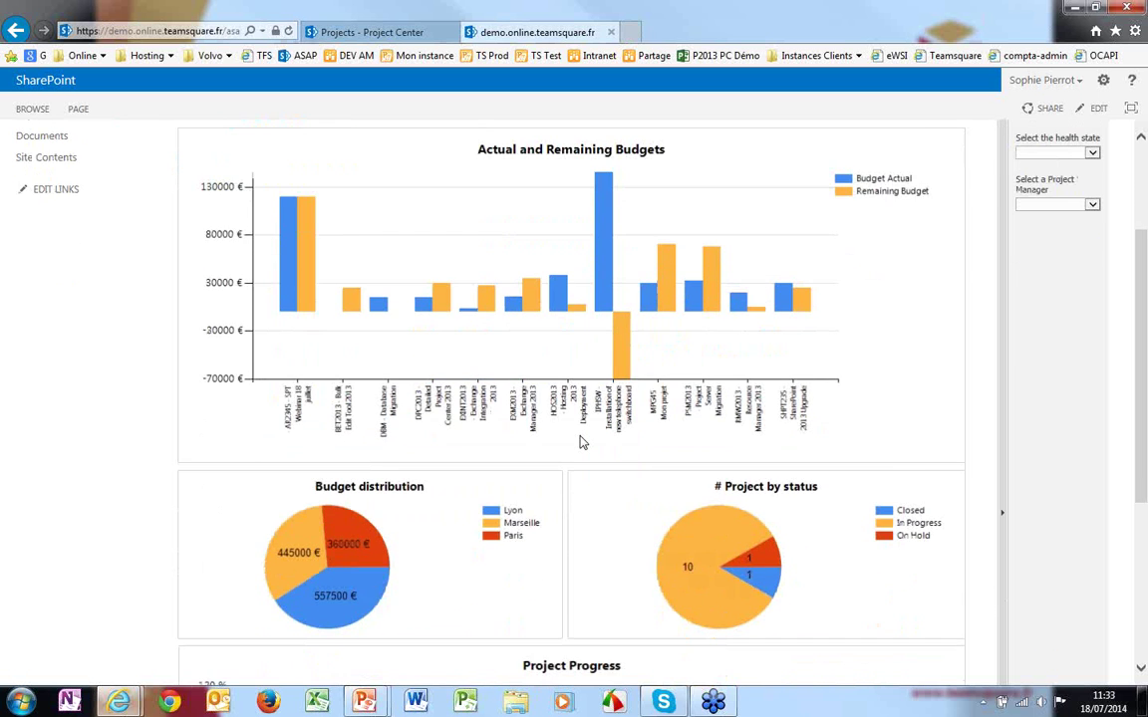
scroll(583, 443, "down", 6)
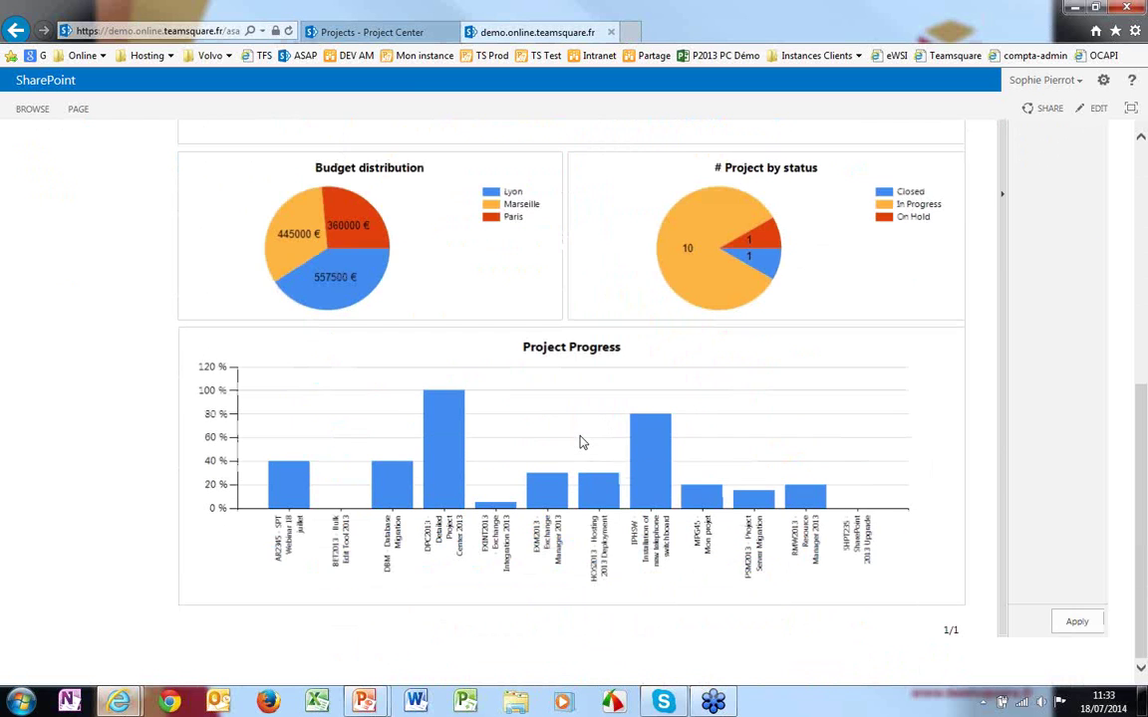